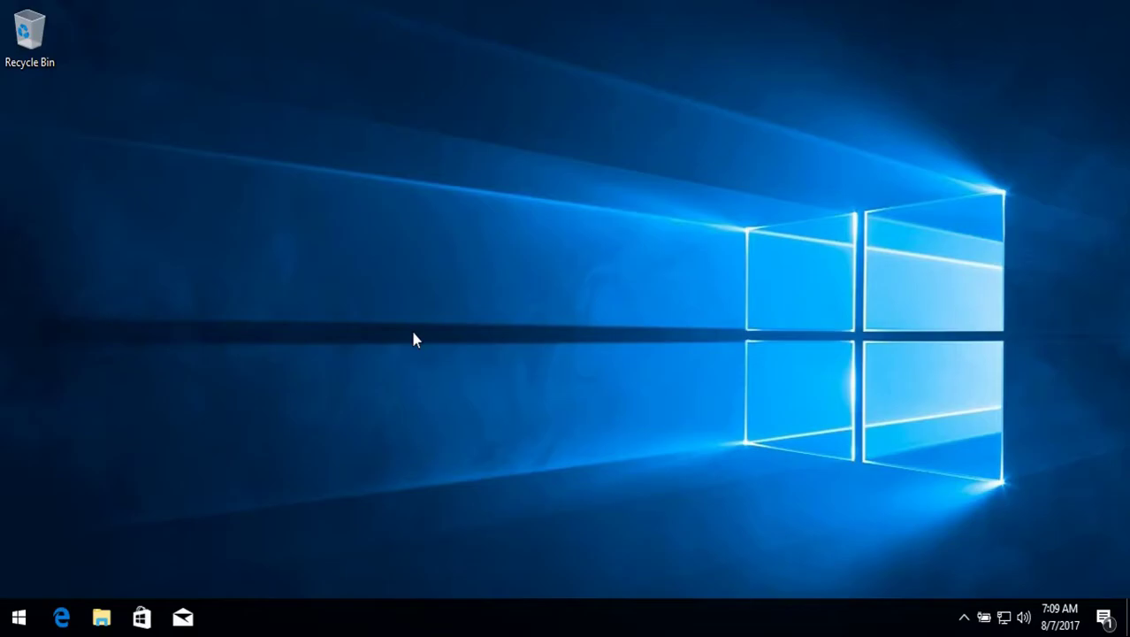
Open the Microsoft Edge browser and go to the php.net website
click(61, 617)
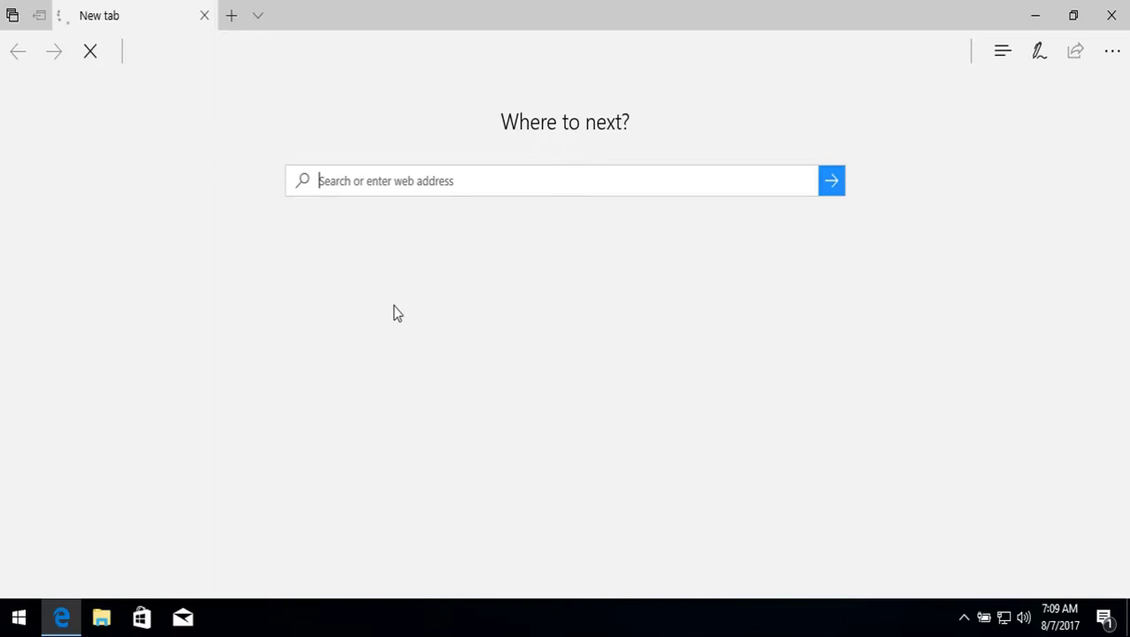
text(php.)
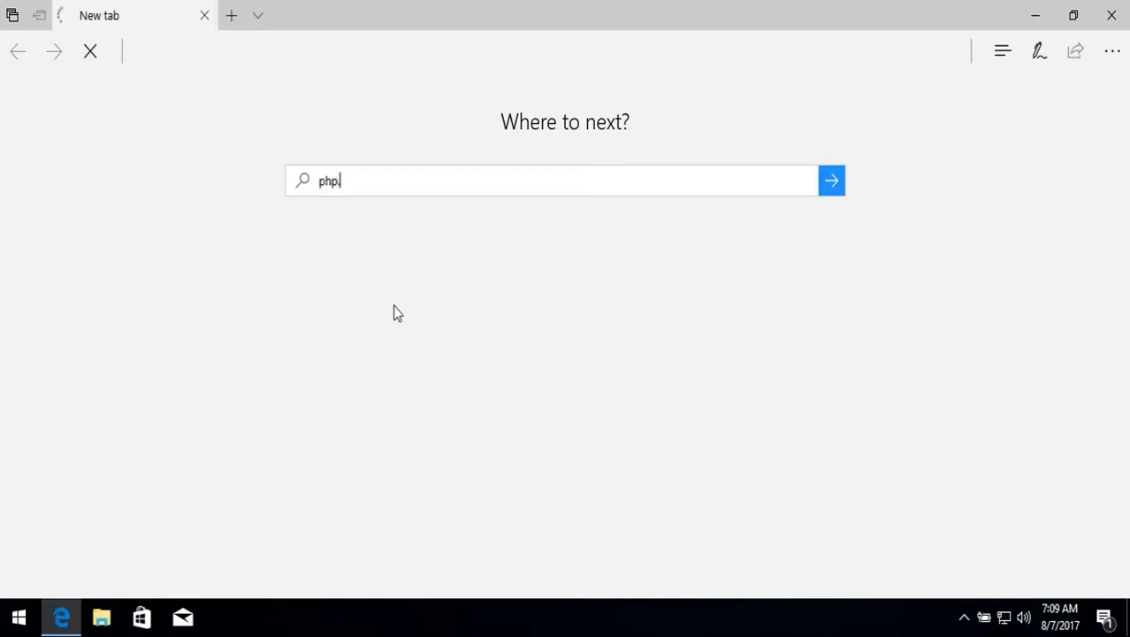
text(net)
key(Return)
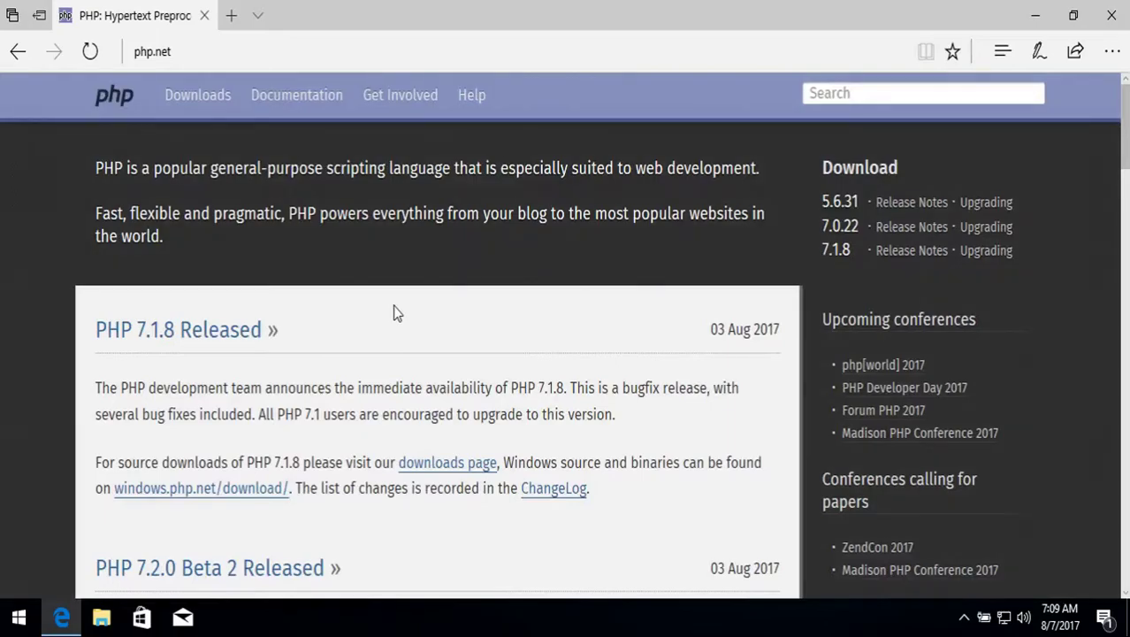
Open the Windows downloads page for the current stable PHP 7.1.8 release
click(198, 105)
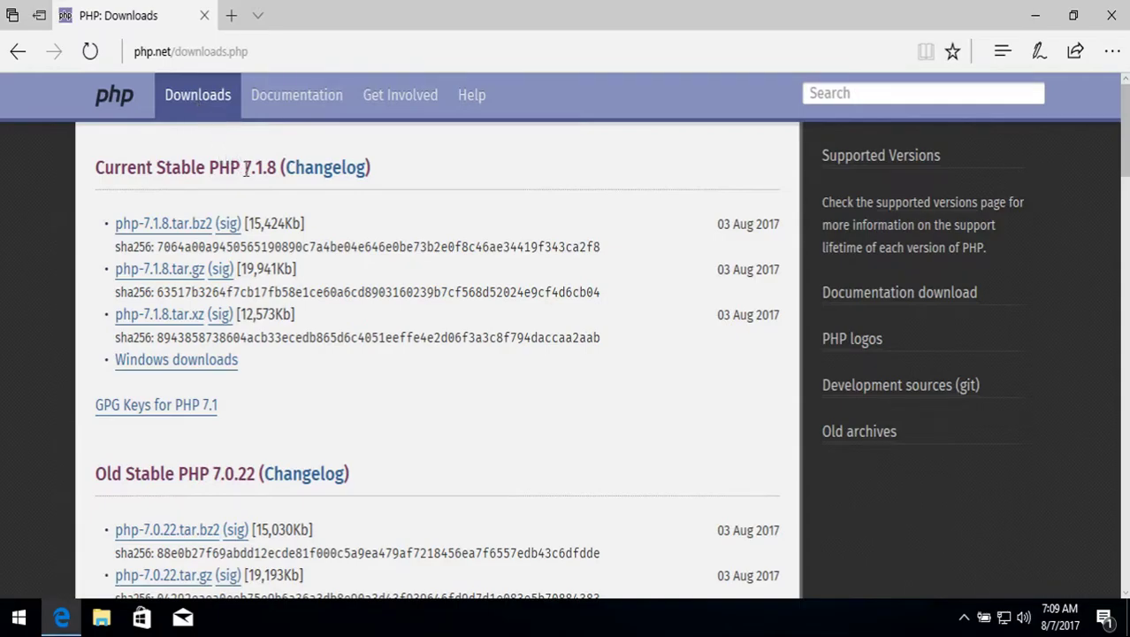
drag(245, 167, 280, 168)
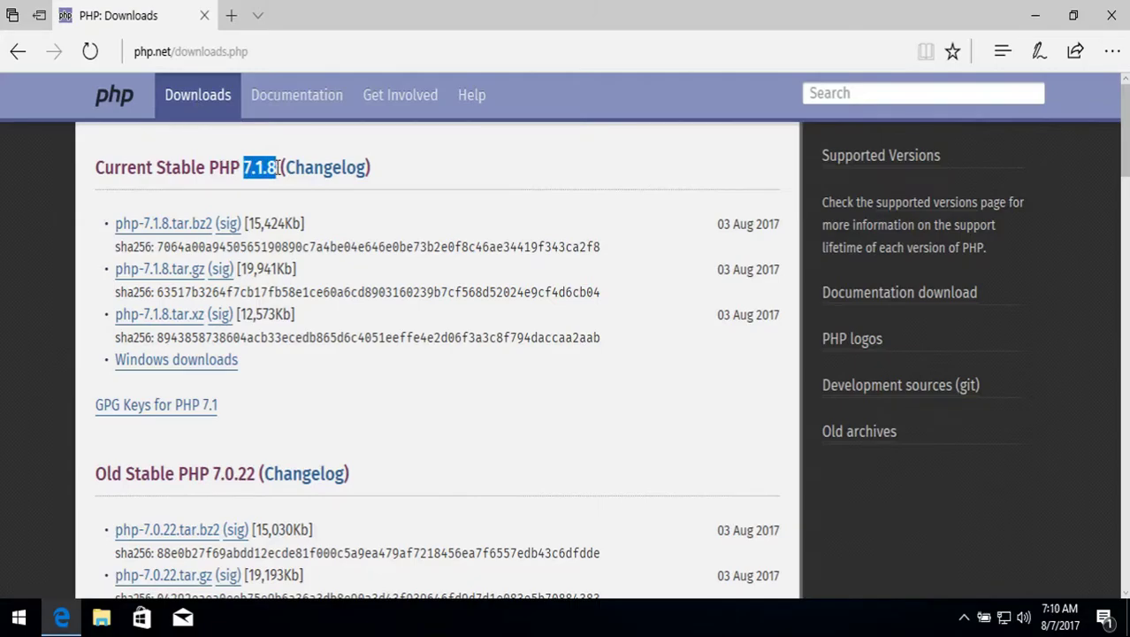
click(187, 373)
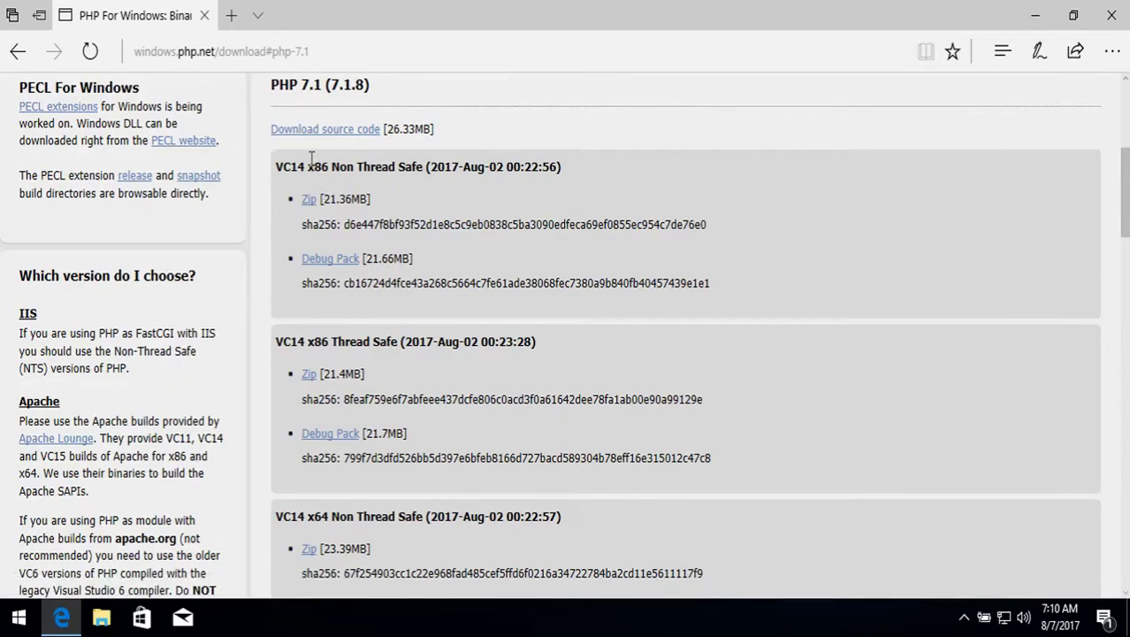
Compare the PHP 7.1 build headings by architecture, thread safety and VC14 compiler version
drag(309, 168, 328, 168)
drag(305, 516, 329, 517)
drag(332, 342, 400, 343)
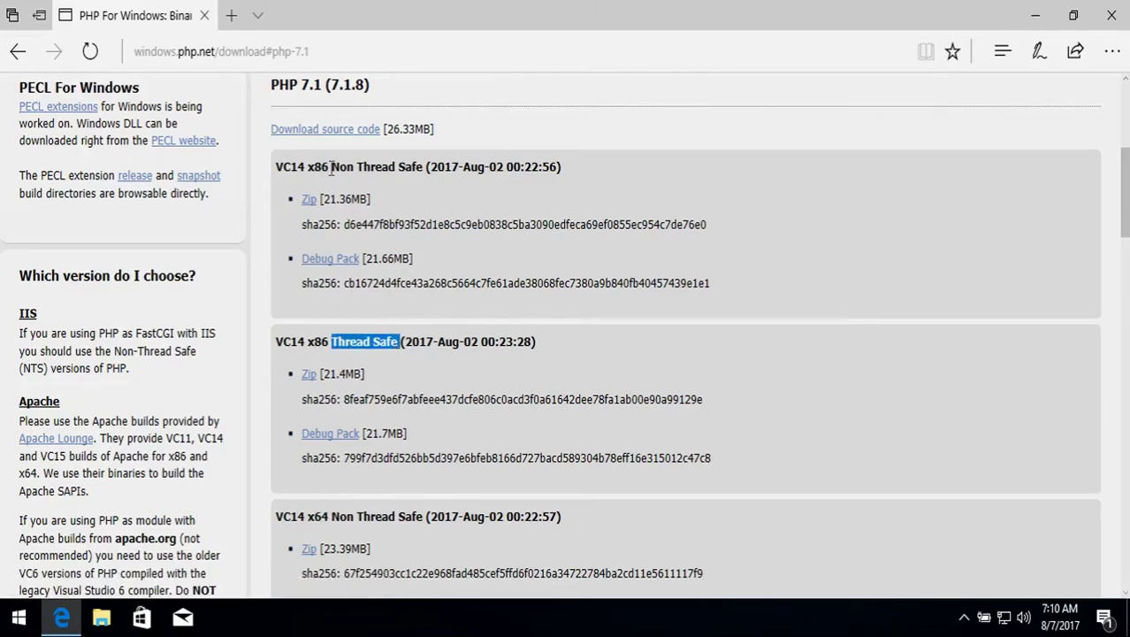
drag(330, 167, 422, 167)
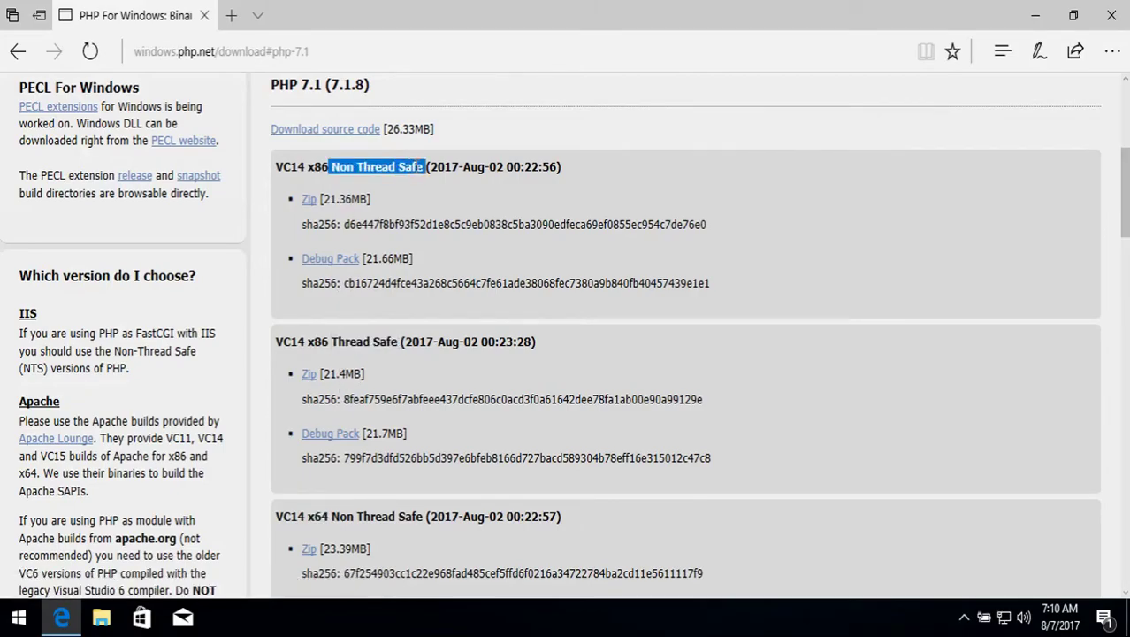
drag(332, 342, 397, 342)
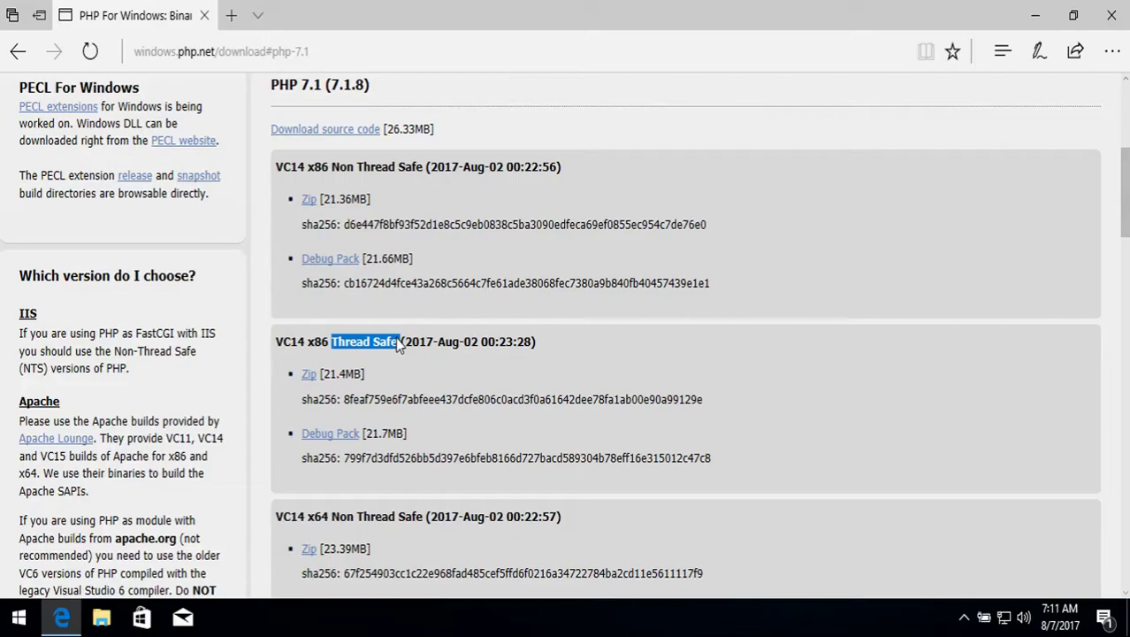
click(335, 168)
drag(334, 168, 417, 157)
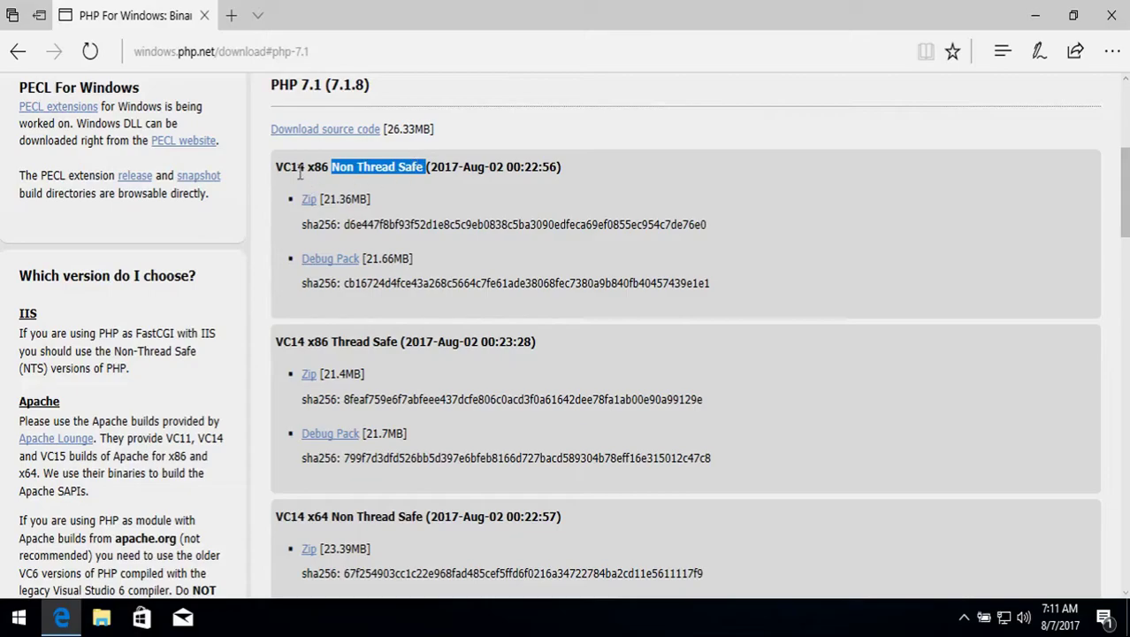
drag(276, 167, 305, 167)
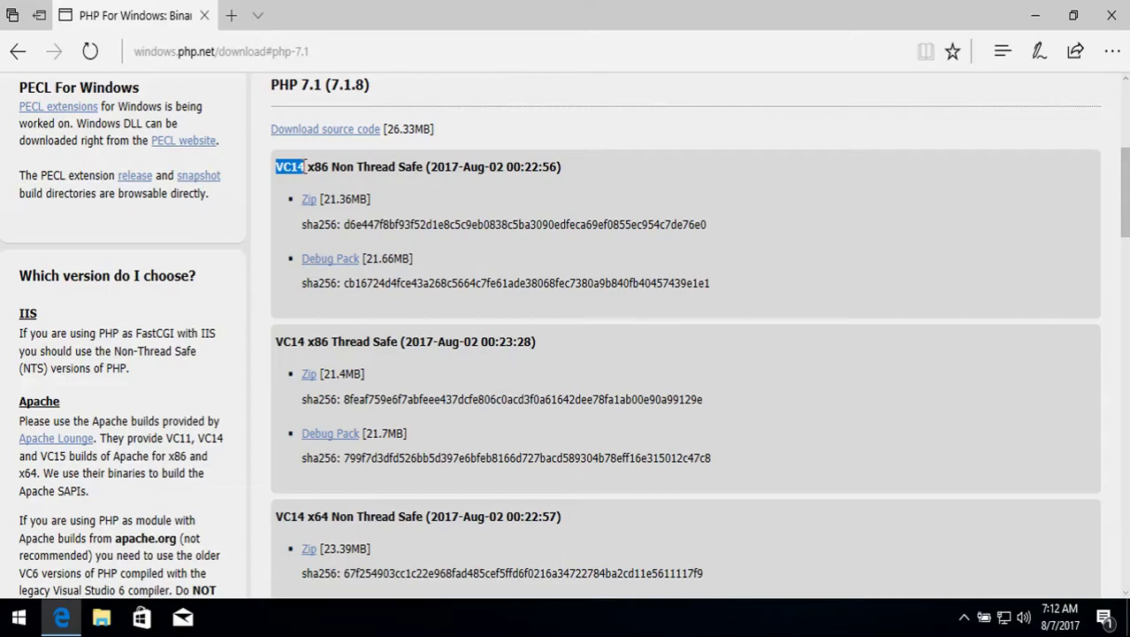
Download and save the Zip of the VC14 x64 Thread Safe build of PHP 7.1.8
scroll(309, 212, down, 4)
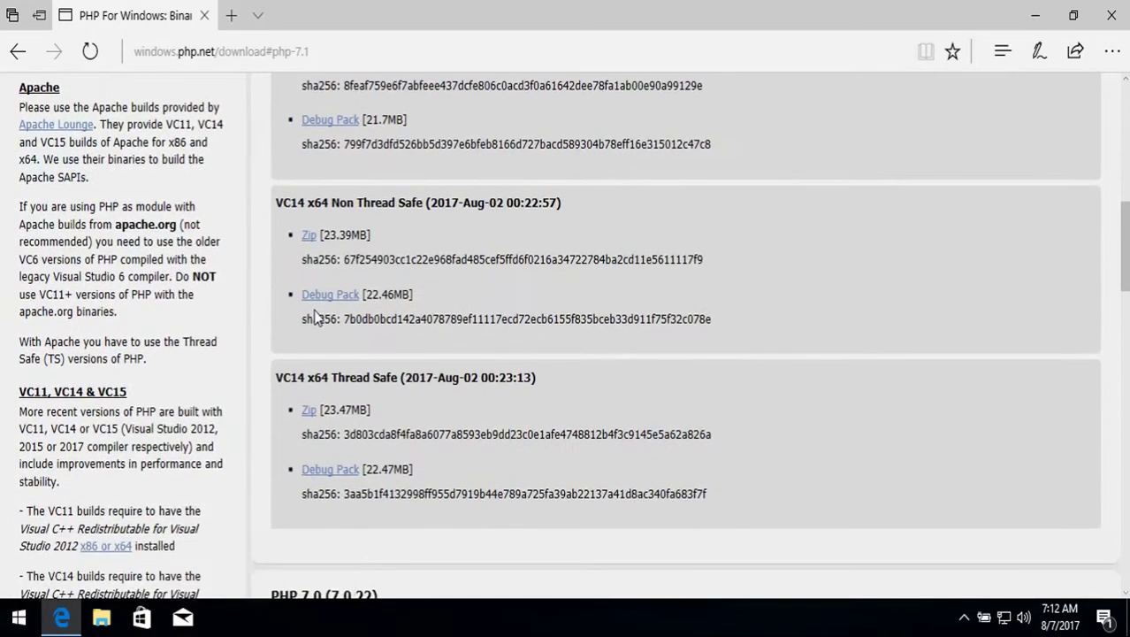
double_click(312, 378)
drag(342, 371, 400, 371)
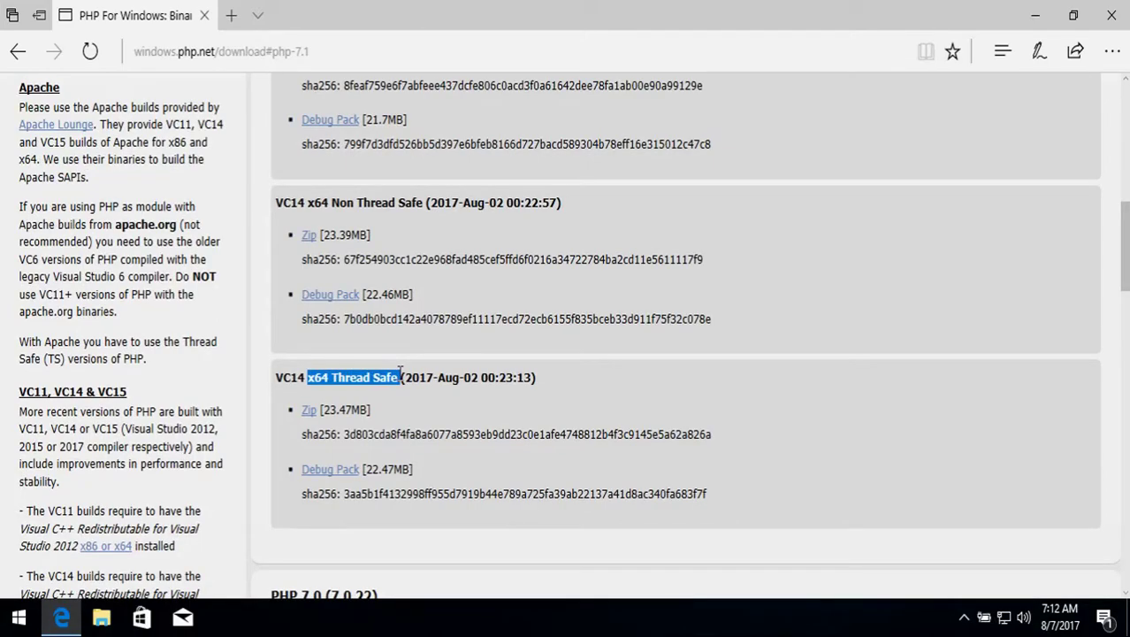
click(310, 411)
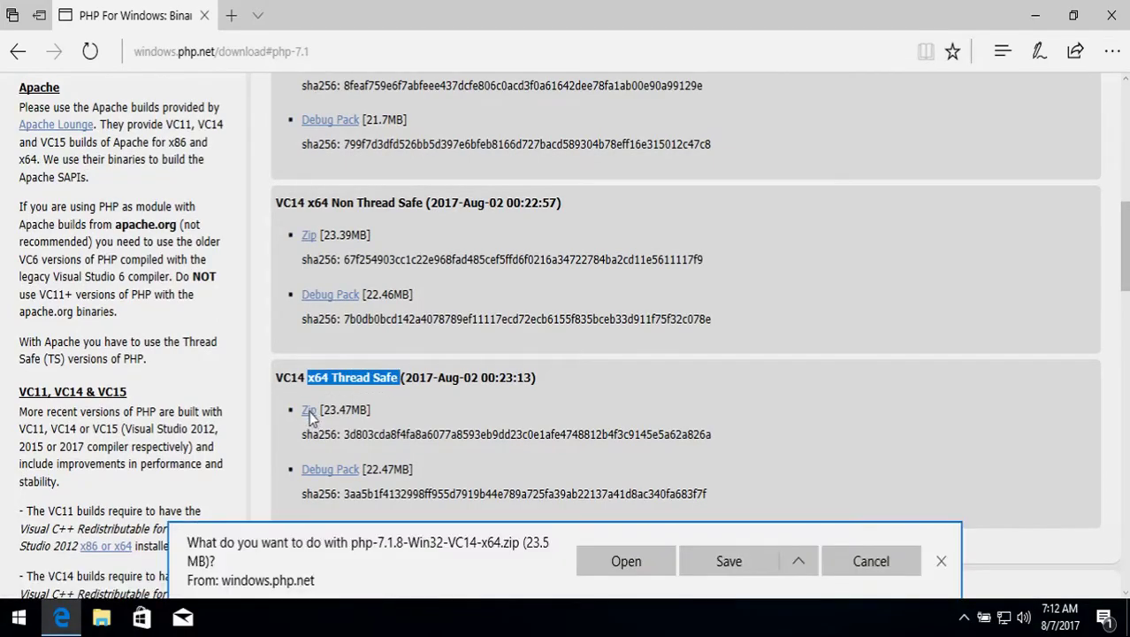
click(731, 562)
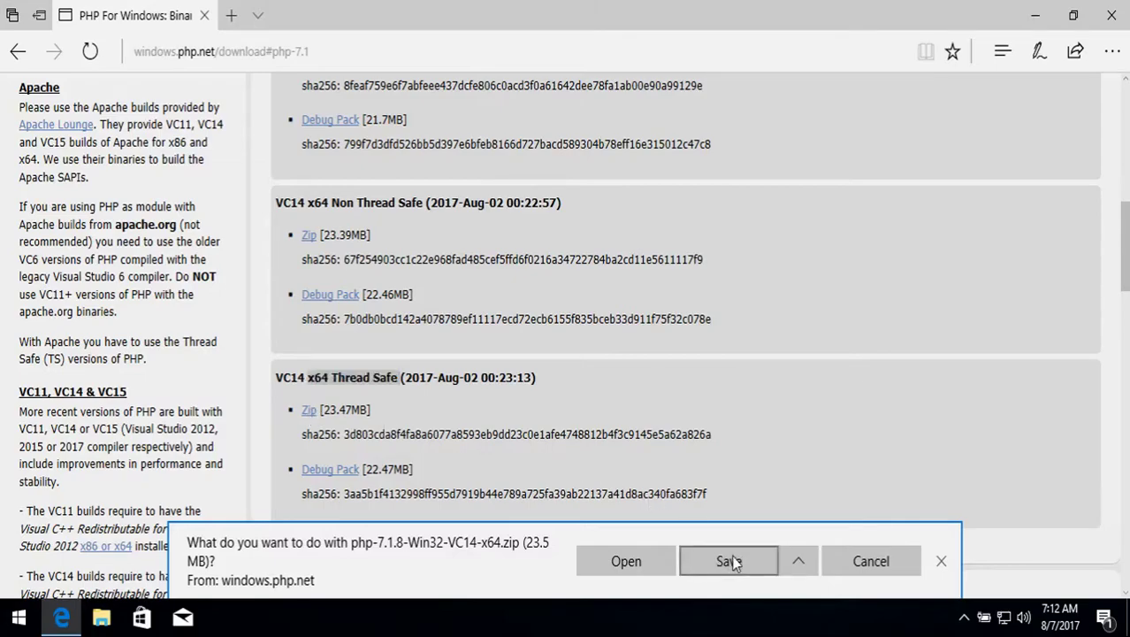
click(730, 562)
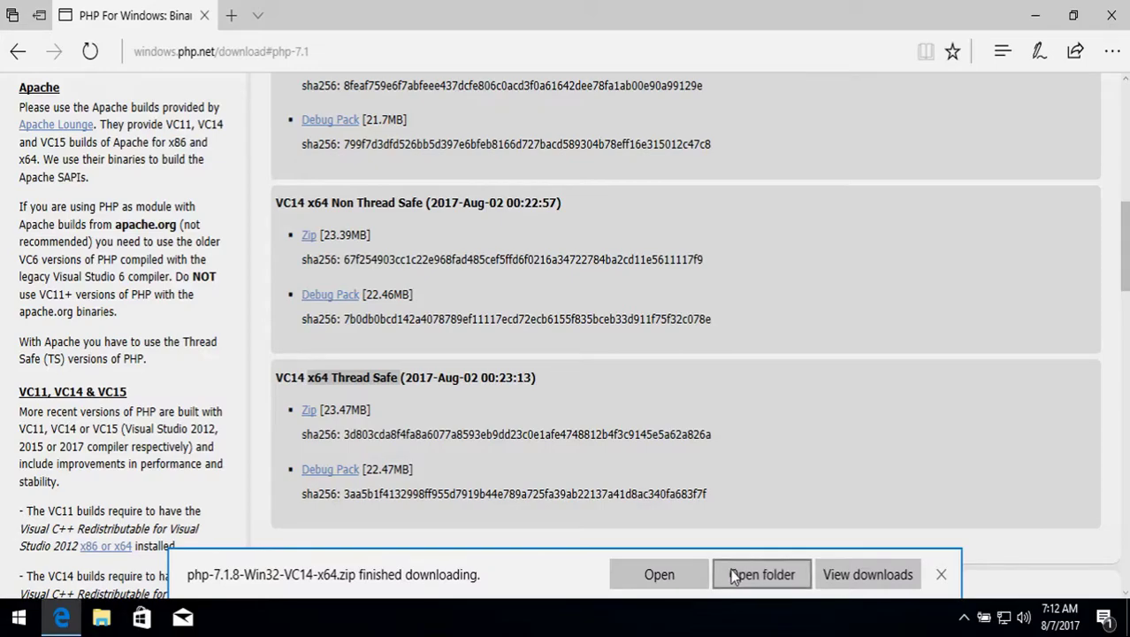
Open the folder containing the download and extract php-7.1.8-Win32-VC14-x64.zip into a folder of the same name
click(735, 575)
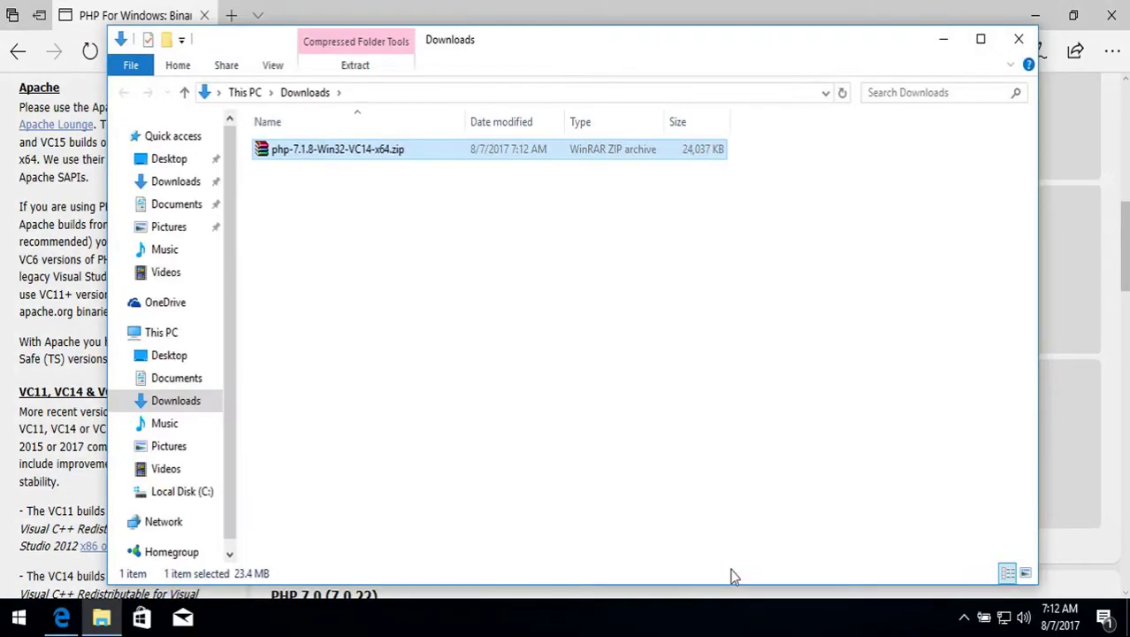
right_click(329, 157)
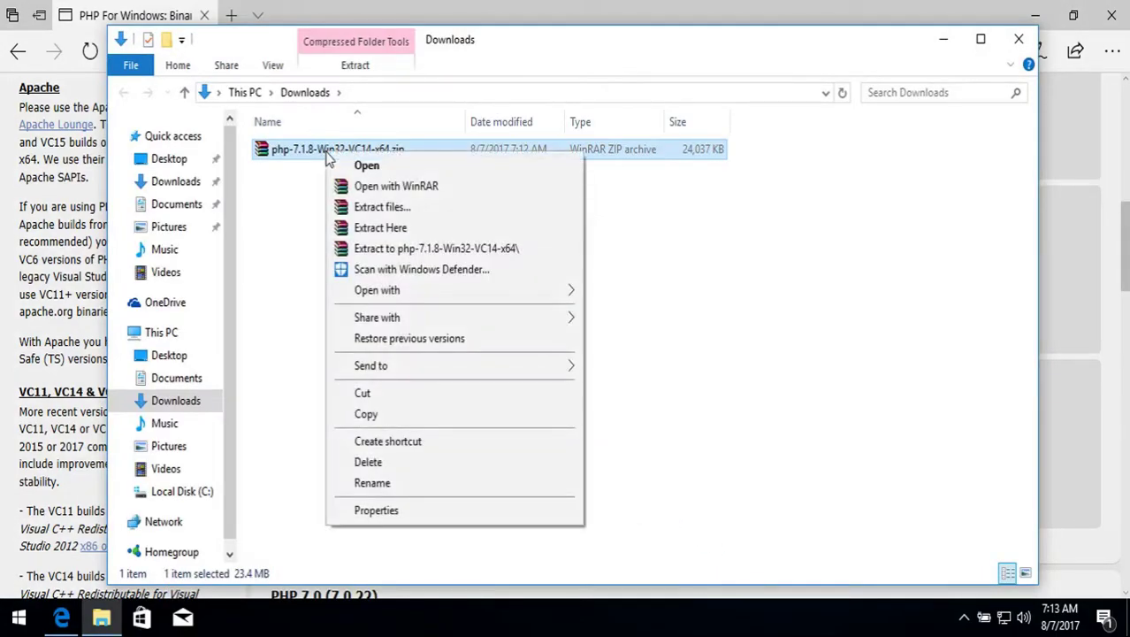
click(364, 250)
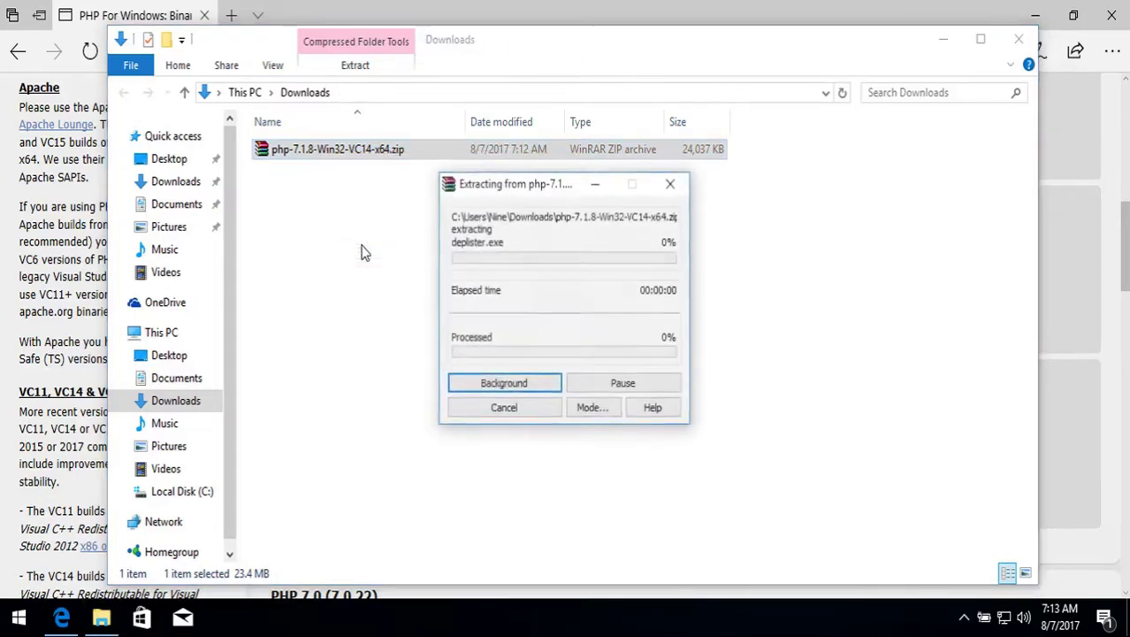
Rename the extracted php-7.1.8-Win32-VC14-x64 folder as php
click(336, 173)
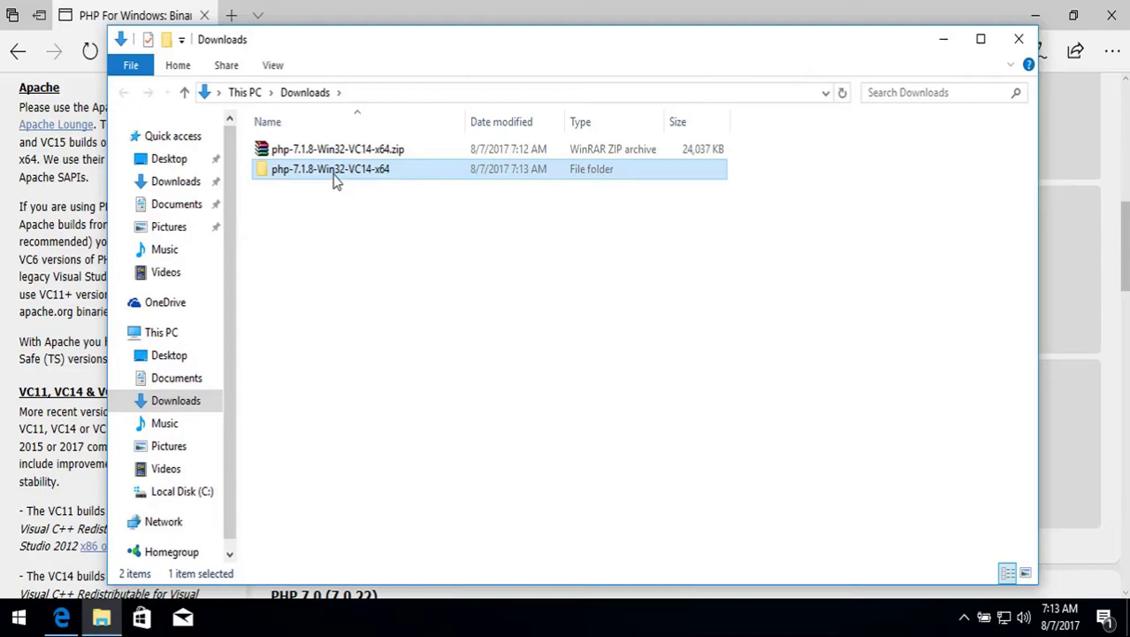
right_click(334, 175)
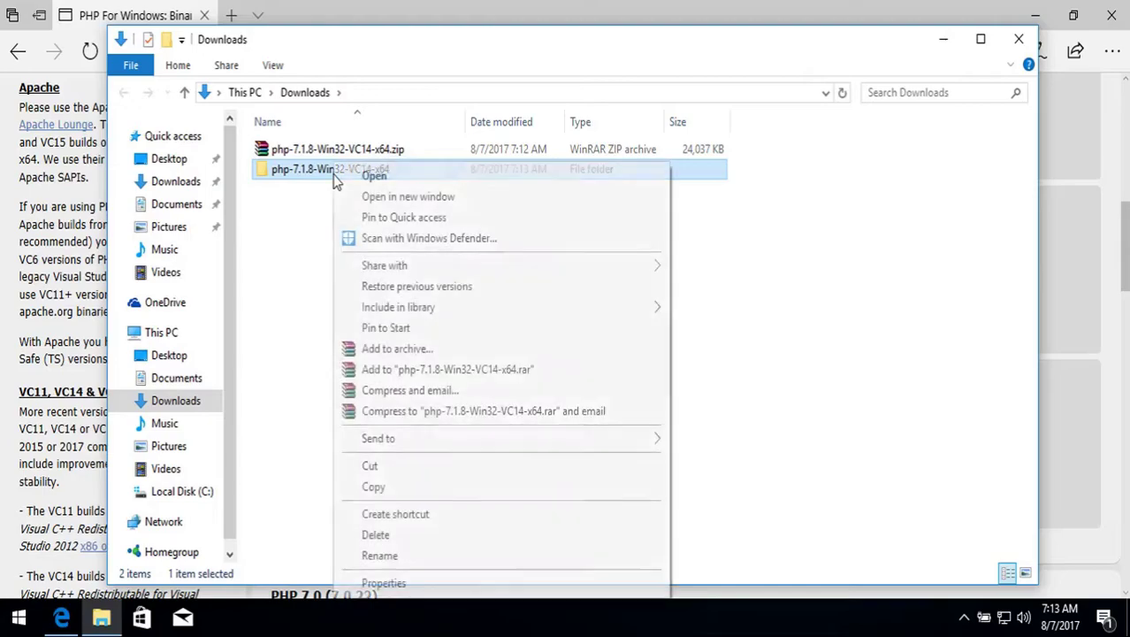
click(378, 555)
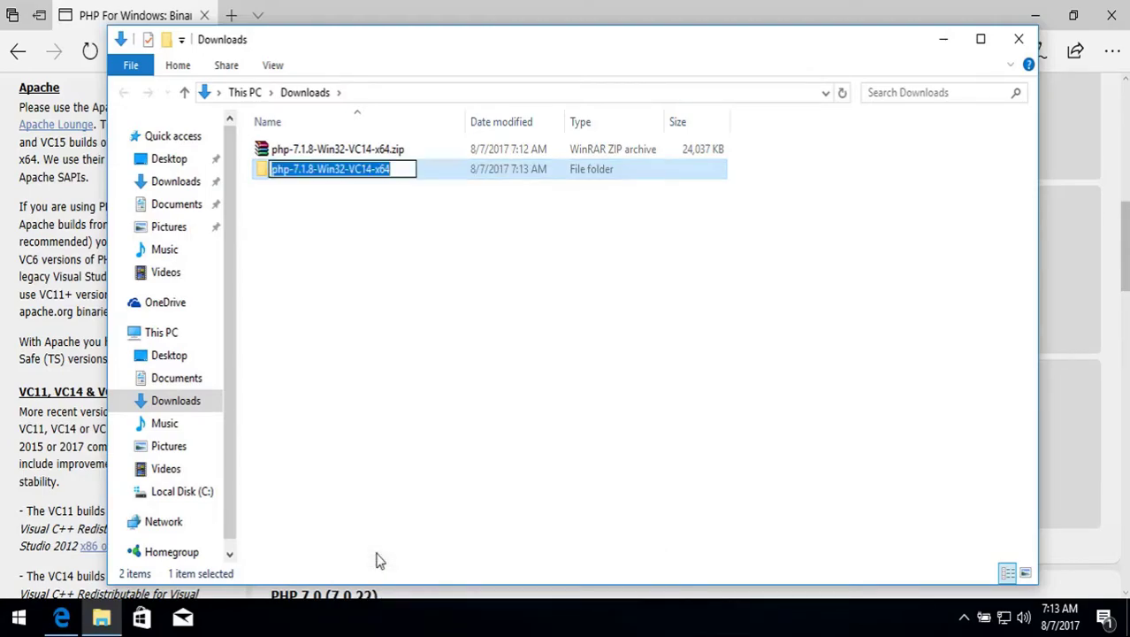
key(End)
key(BackSpace)
key(BackSpace)
key(BackSpace)
key(BackSpace)
key(BackSpace)
key(BackSpace)
key(BackSpace)
key(BackSpace)
key(BackSpace)
key(BackSpace)
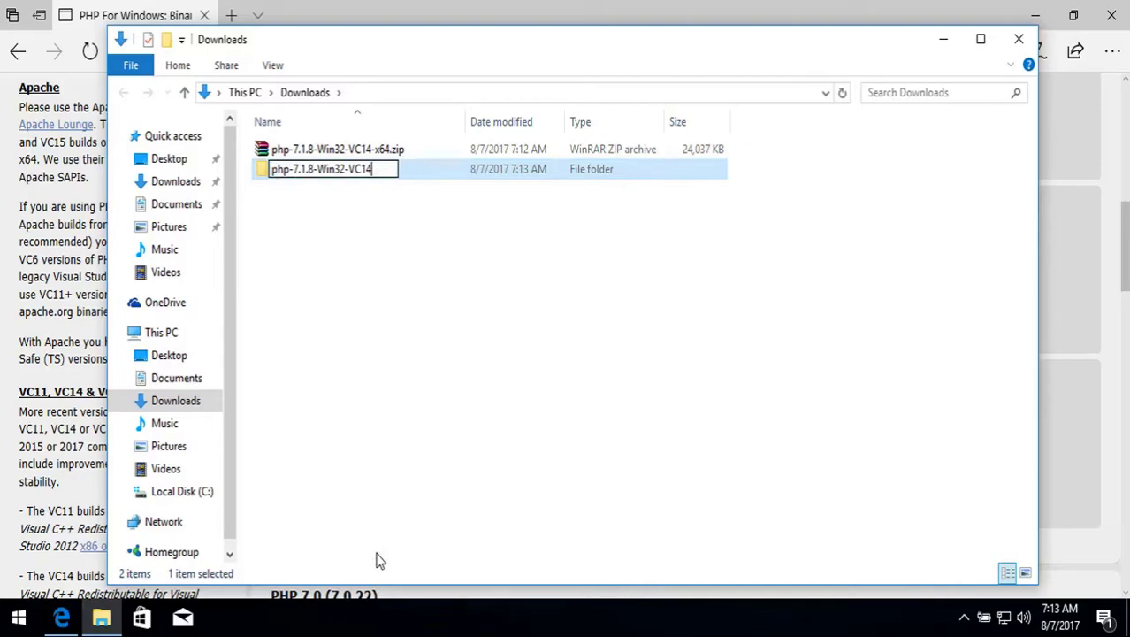
key(BackSpace)
key(BackSpace)
key(BackSpace)
key(BackSpace)
key(BackSpace)
key(BackSpace)
key(BackSpace)
key(BackSpace)
key(BackSpace)
key(BackSpace)
key(BackSpace)
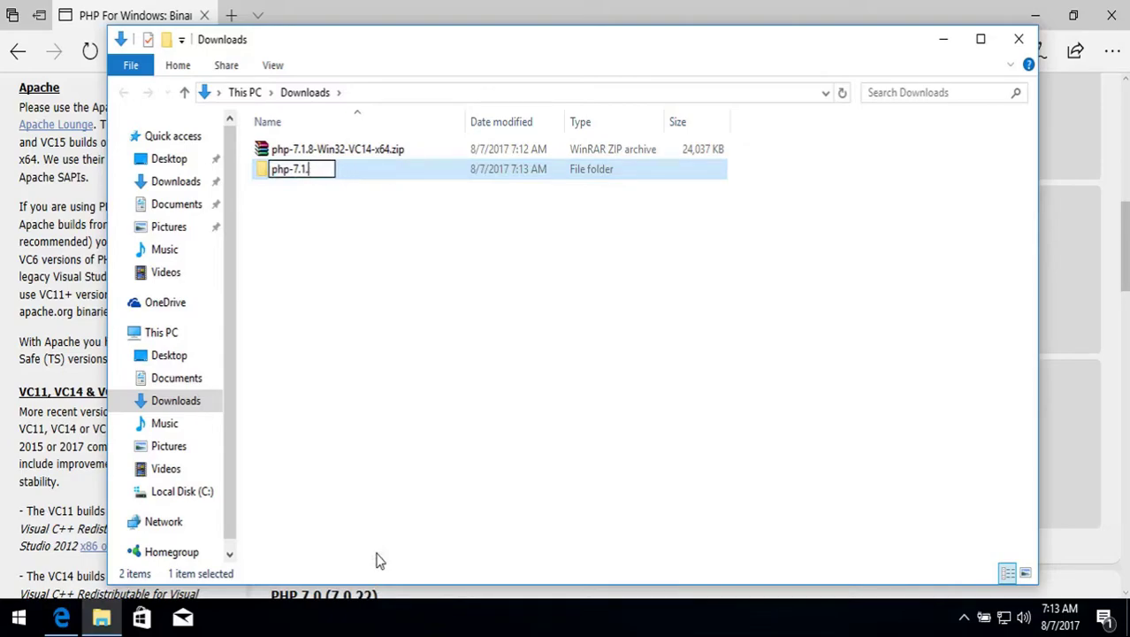
key(Return)
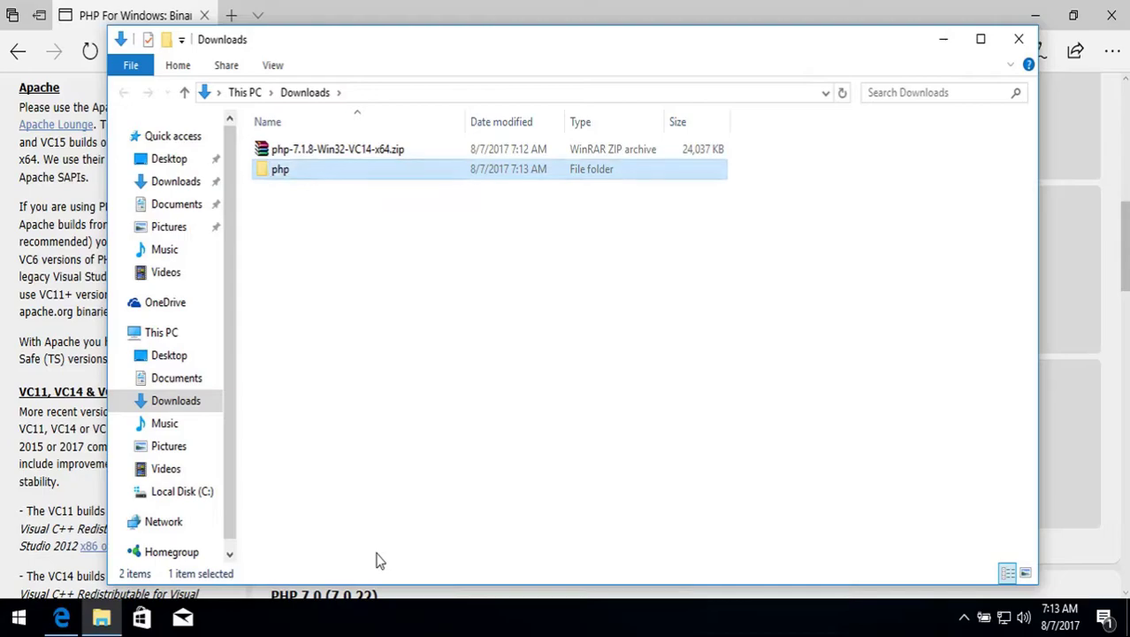
Move the php folder from Downloads to the root of Local Disk (C:)
right_click(351, 174)
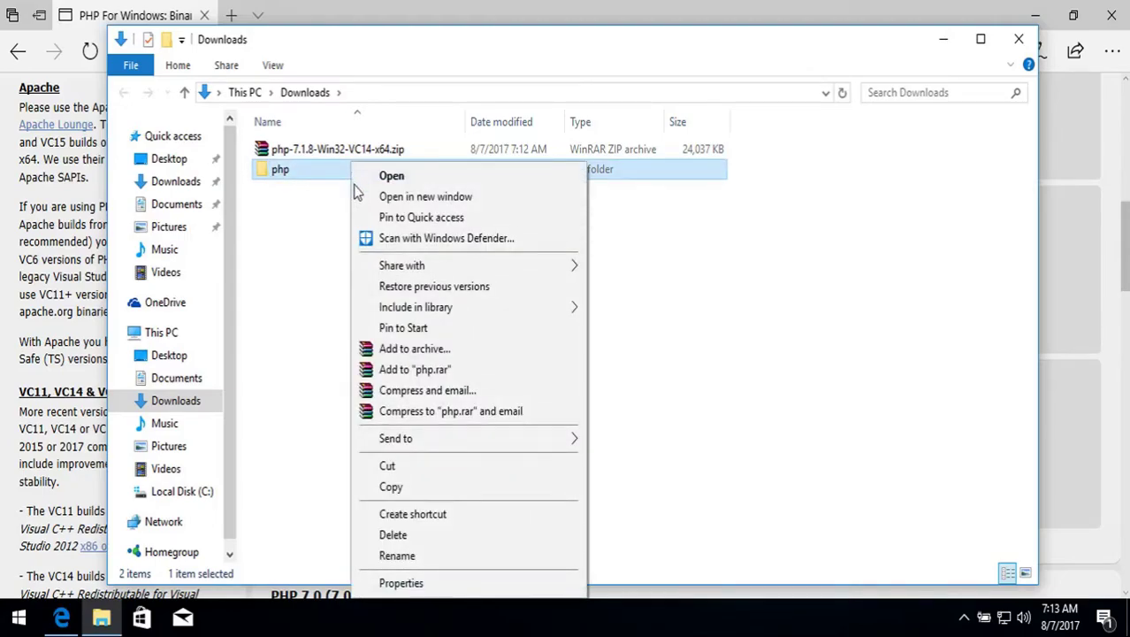
click(388, 468)
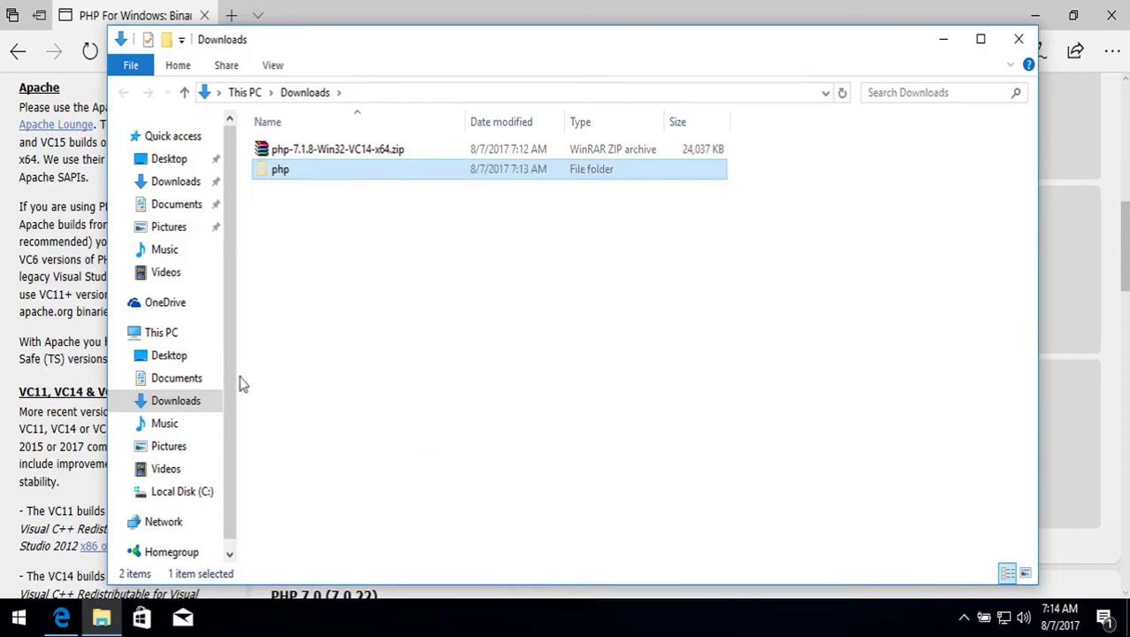
click(170, 332)
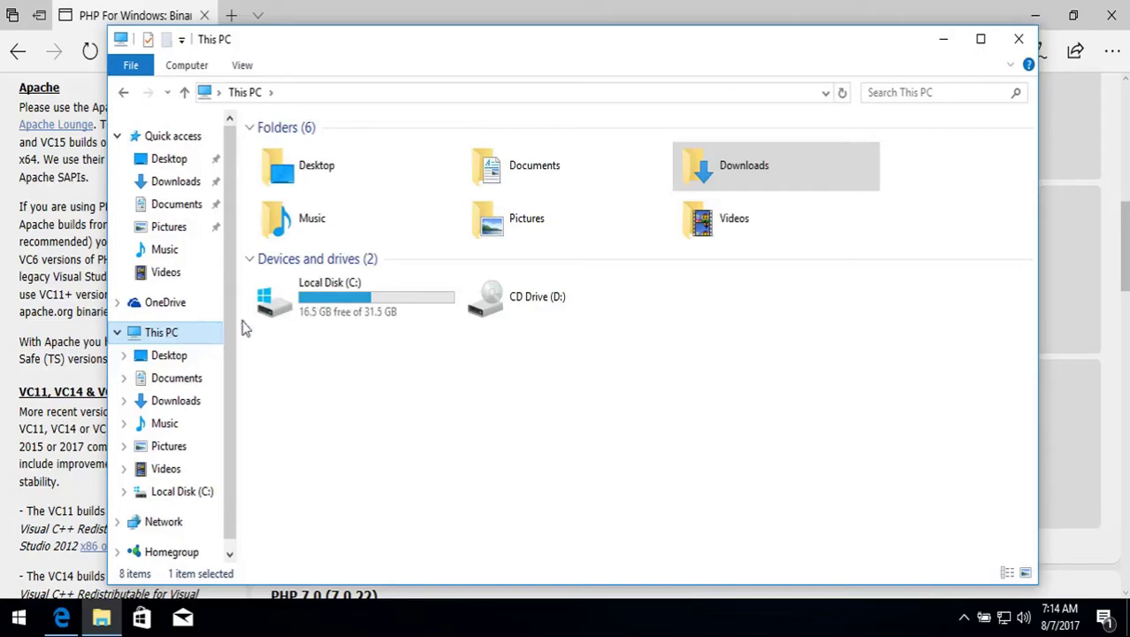
double_click(348, 303)
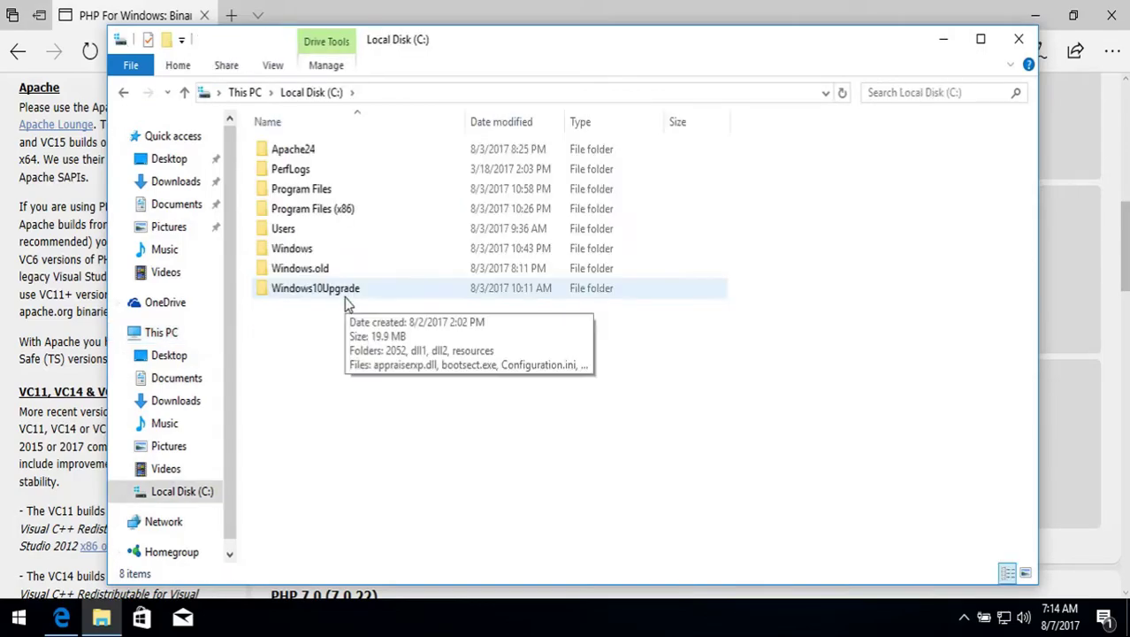
right_click(337, 341)
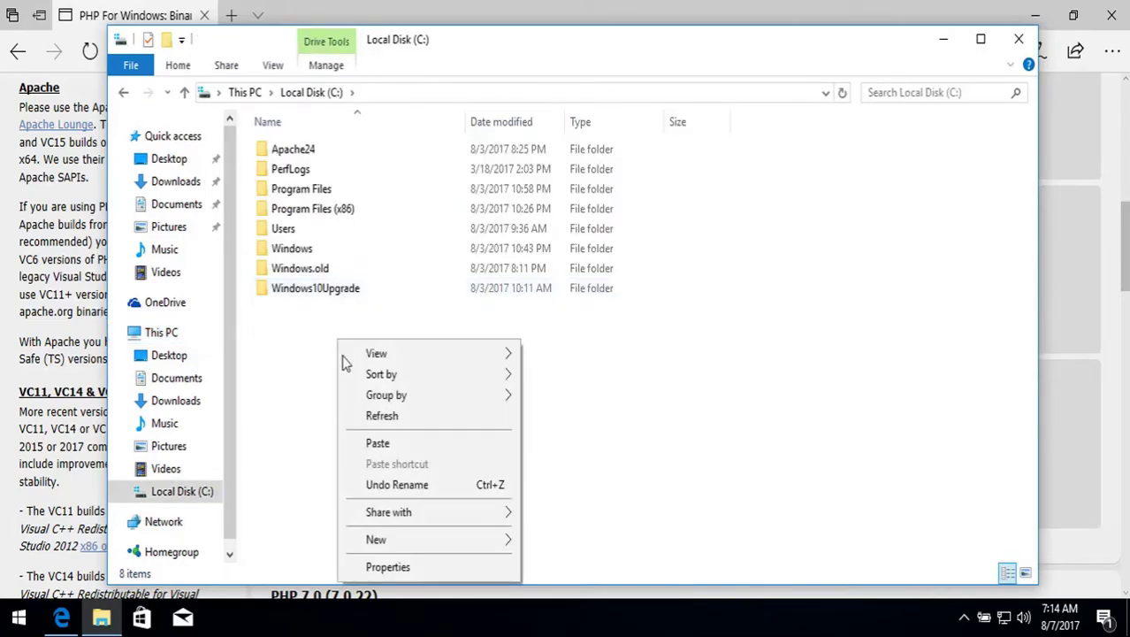
click(375, 446)
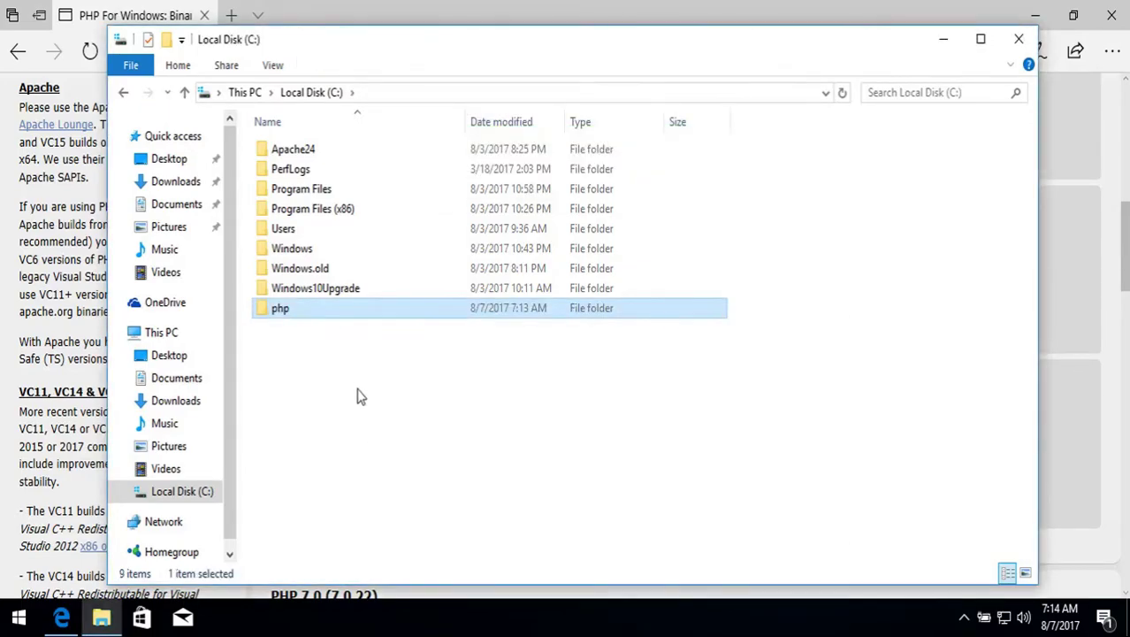
Open the php folder on Local Disk (C:) and locate the php.ini-development and php.ini-production files
double_click(335, 316)
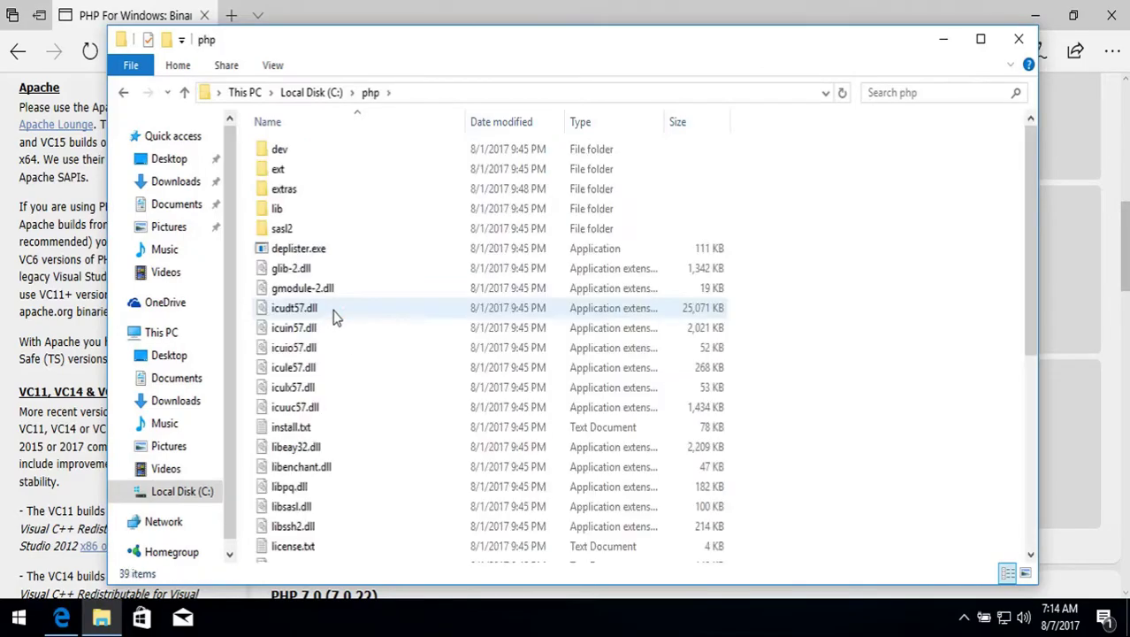
scroll(334, 317, down, 4)
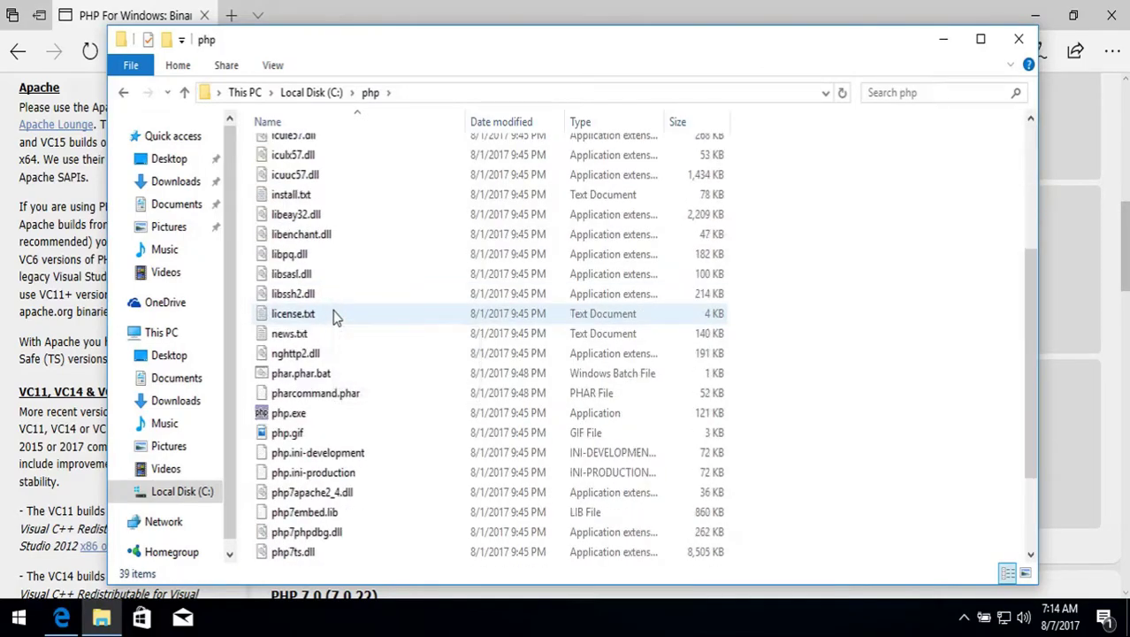
scroll(334, 316, down, 2)
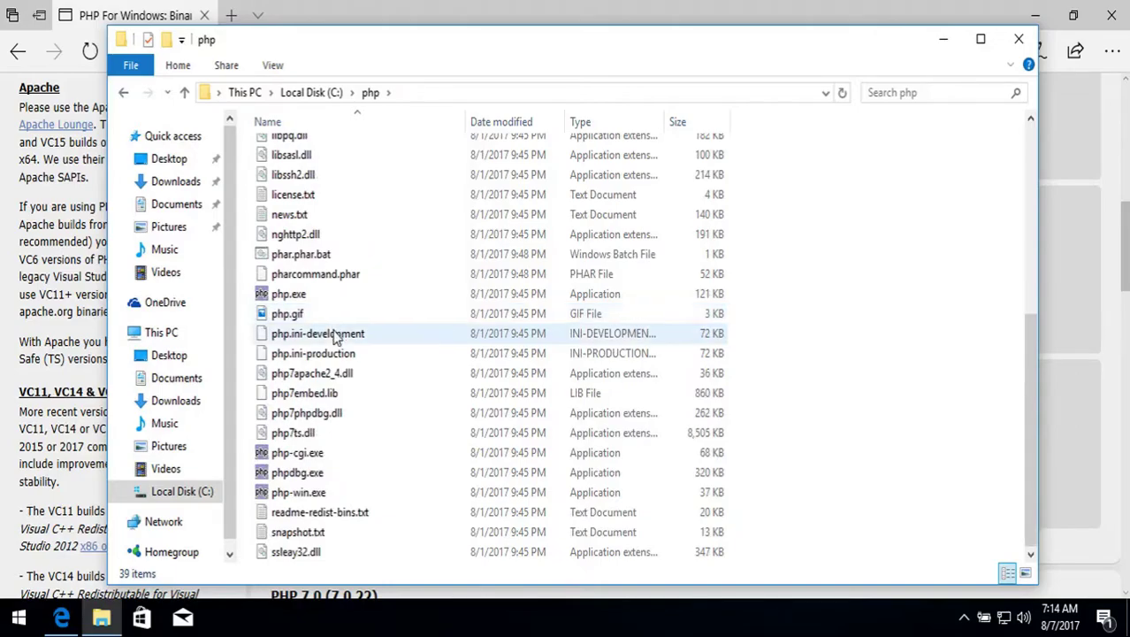
click(335, 335)
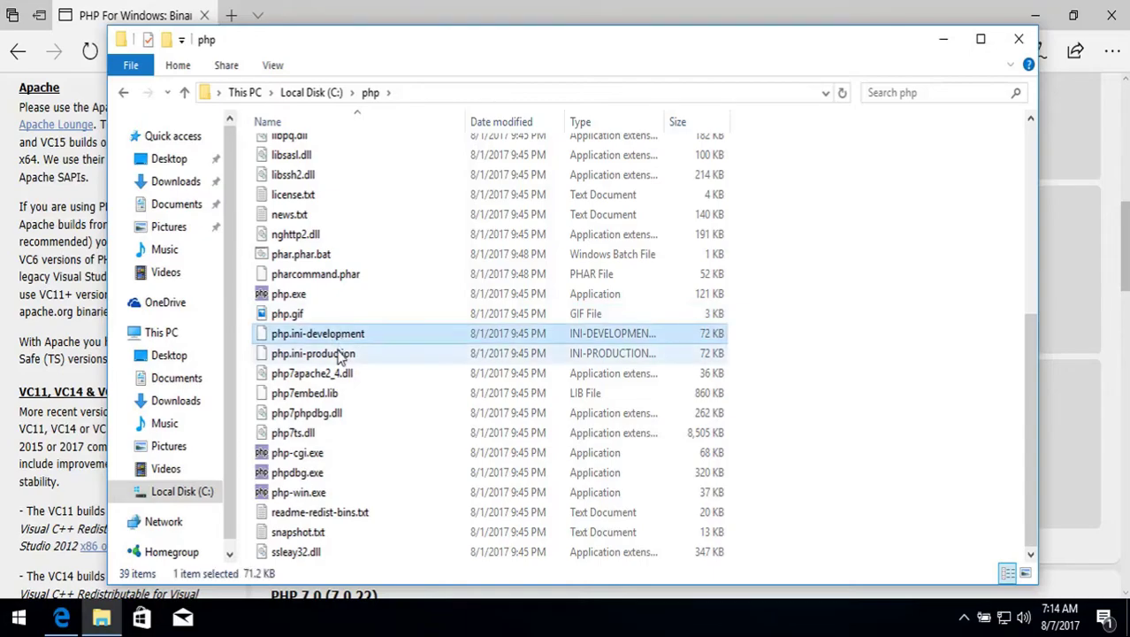
click(341, 353)
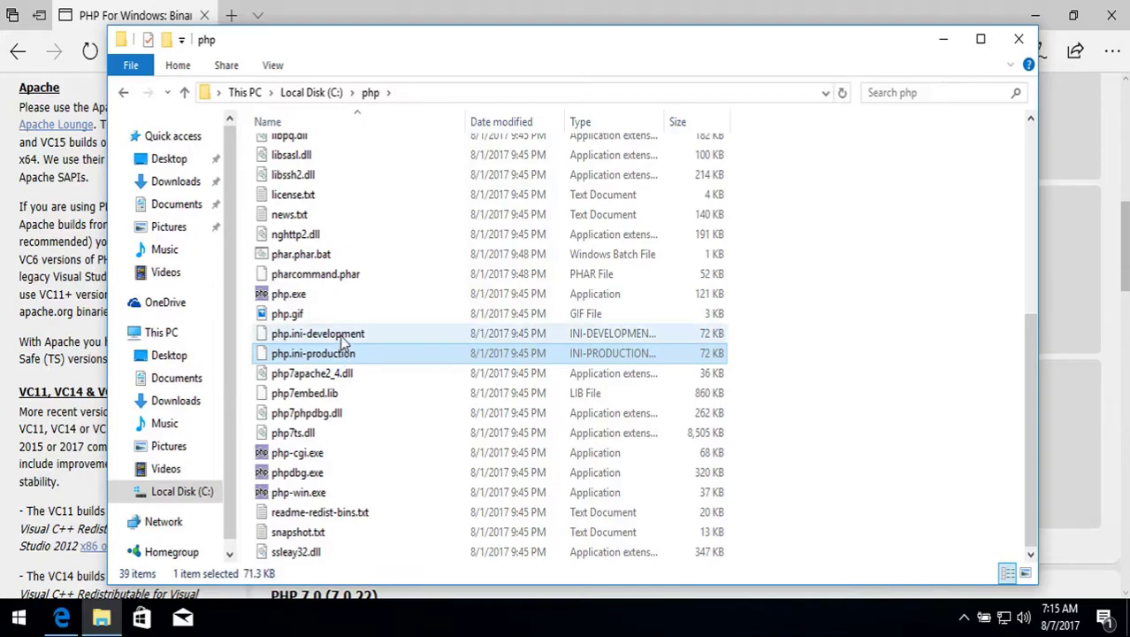
click(344, 337)
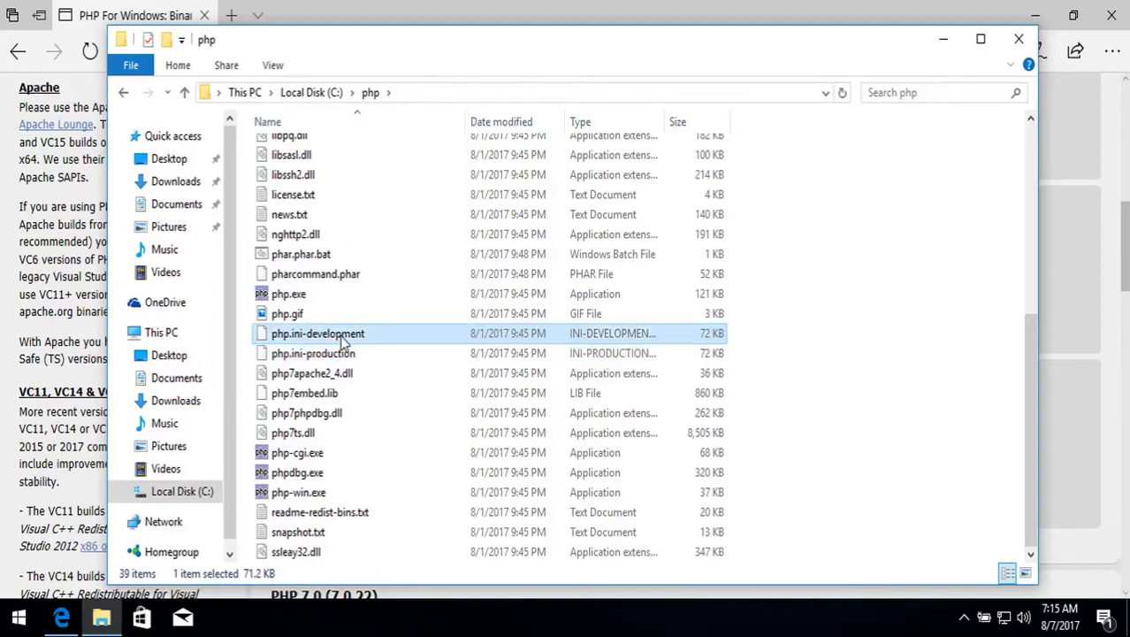
click(340, 356)
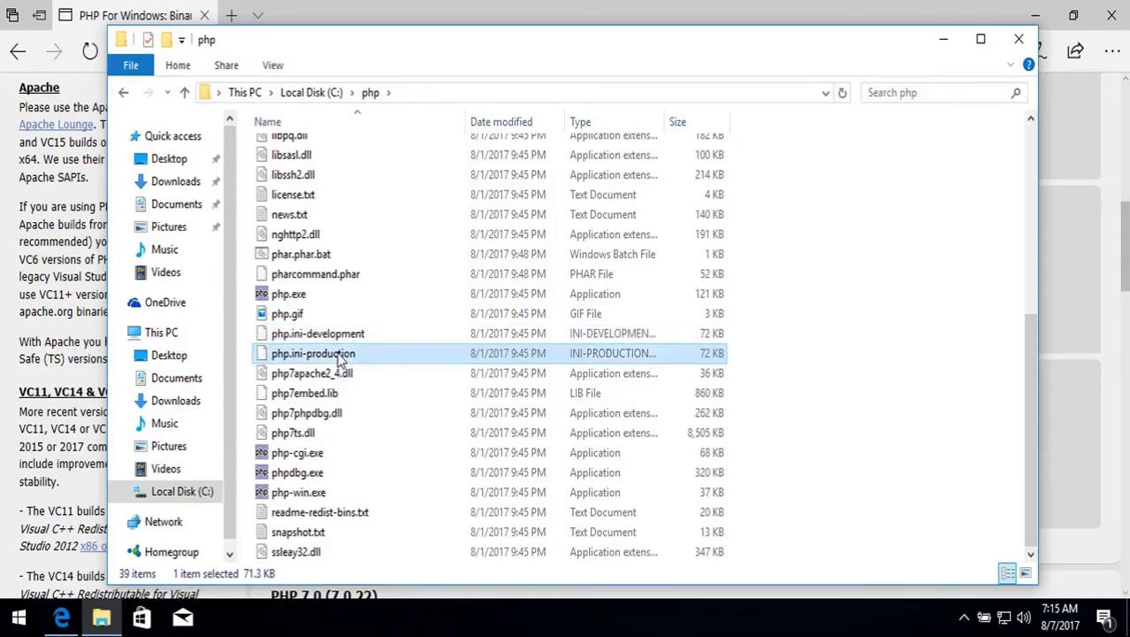
Rename the php.ini-development file as php.ini, accepting the change of file extension
click(341, 340)
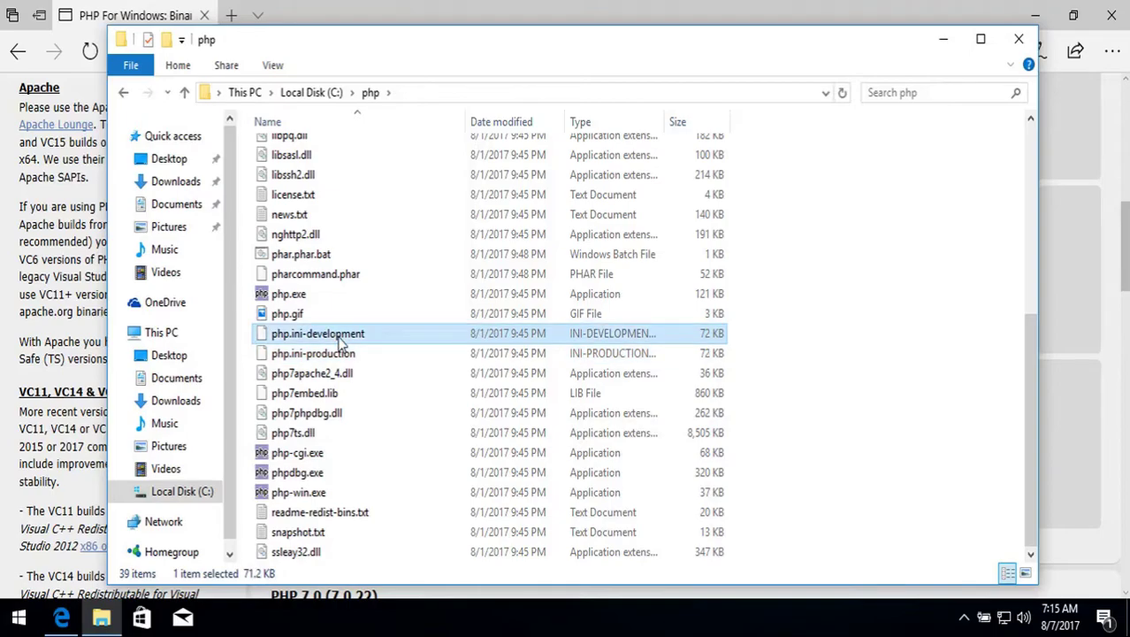
click(339, 336)
key(Right)
key(Right)
key(Right)
key(Right)
key(Right)
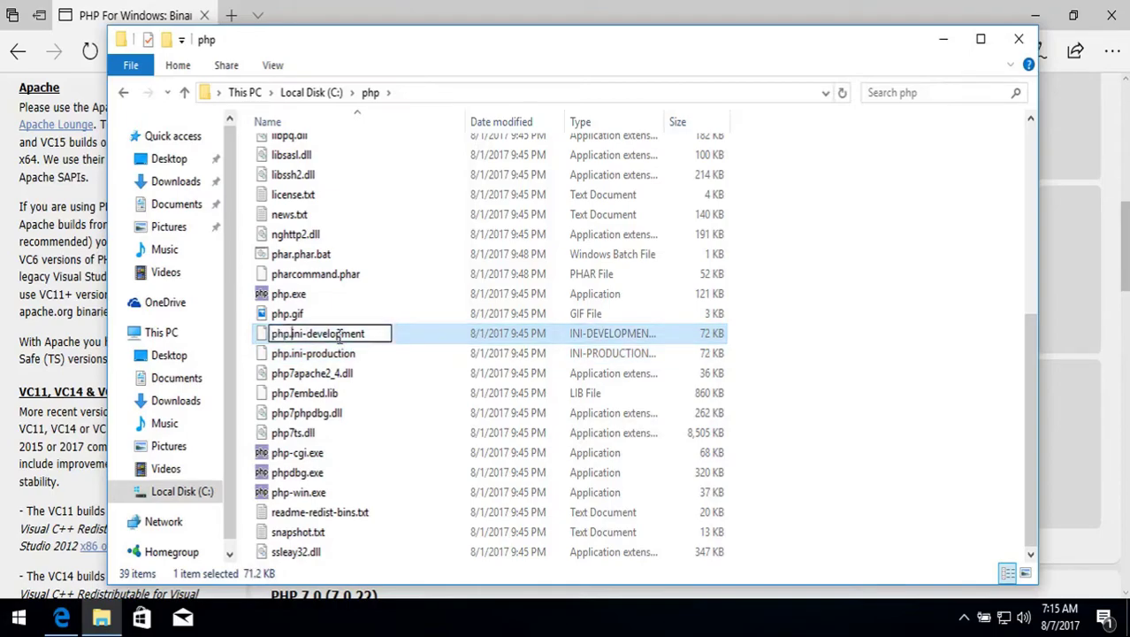
key(shift+End)
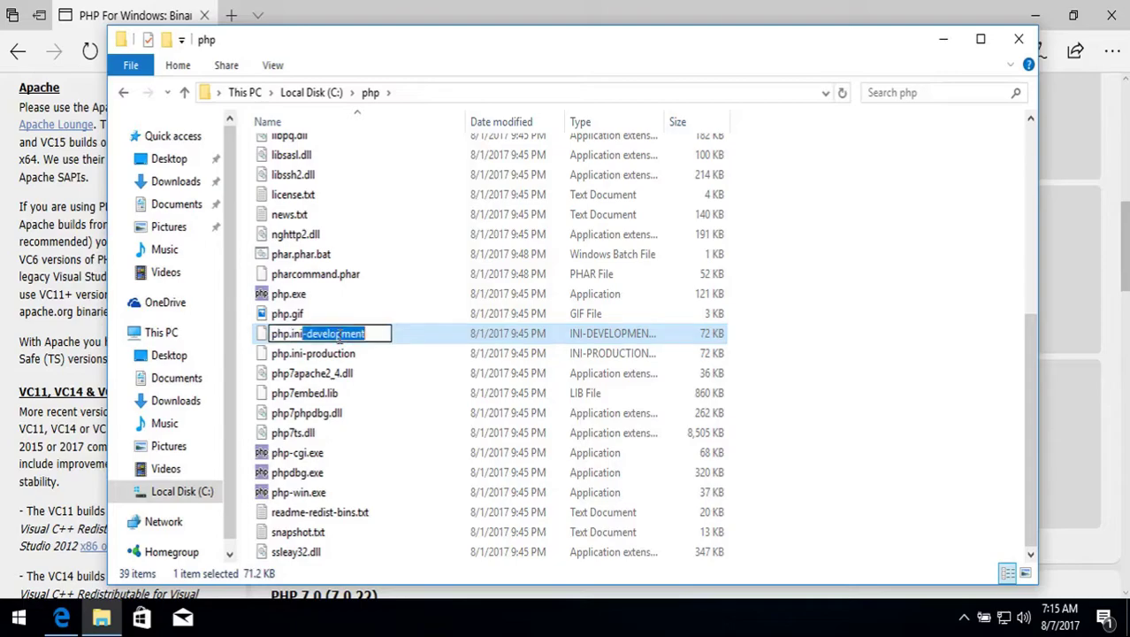
key(Delete)
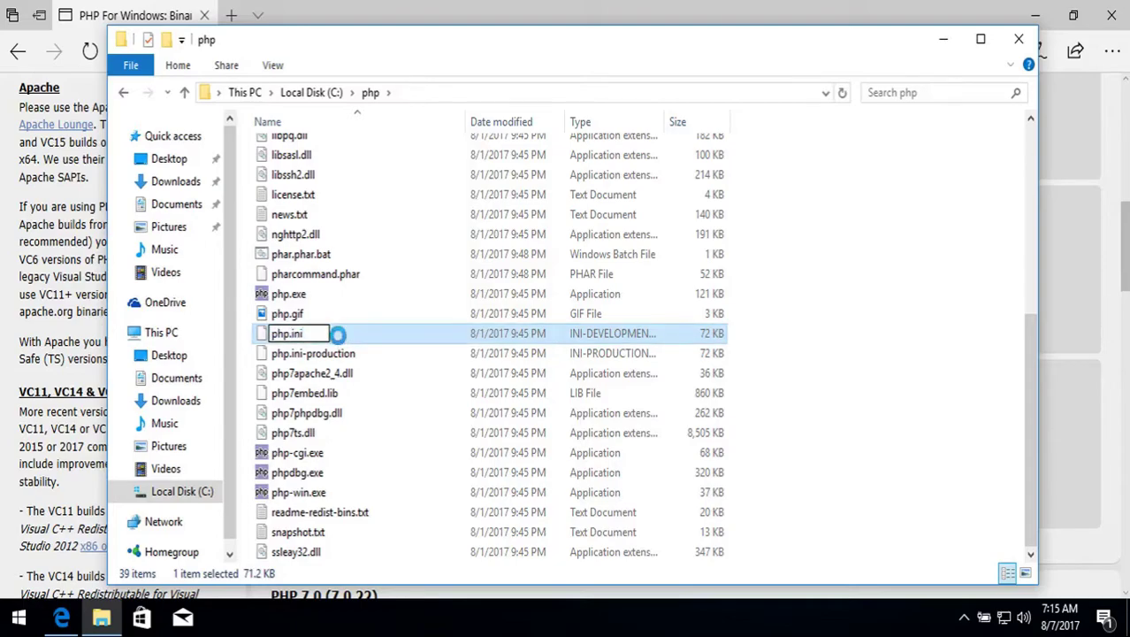
key(Return)
key(Return)
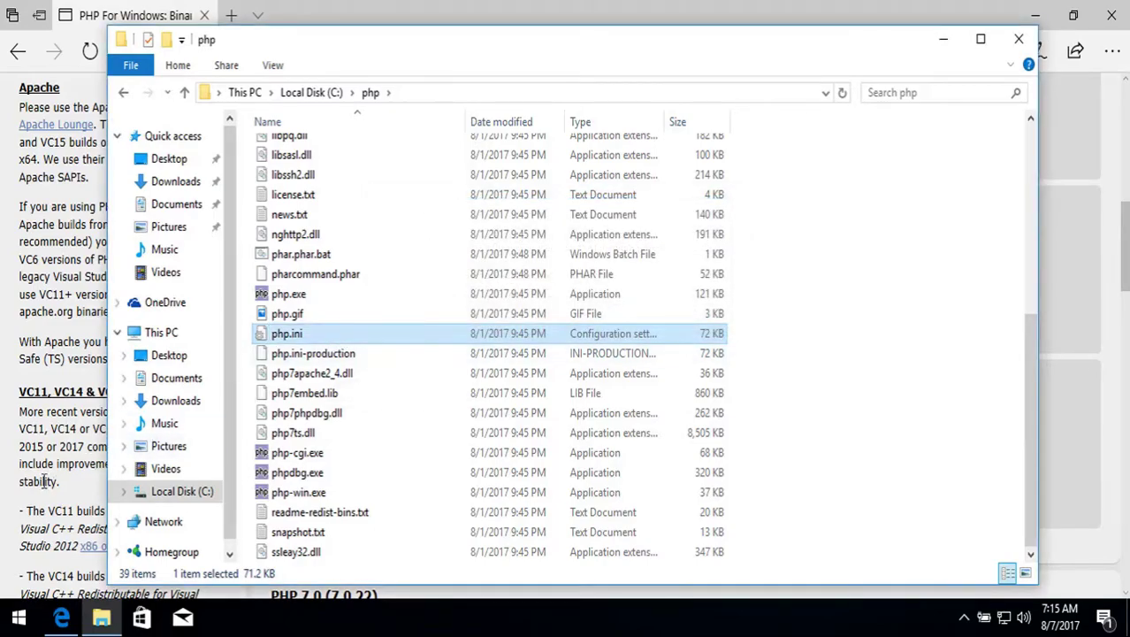
Open the Windows Environment Variables settings through the advanced system settings
click(11, 623)
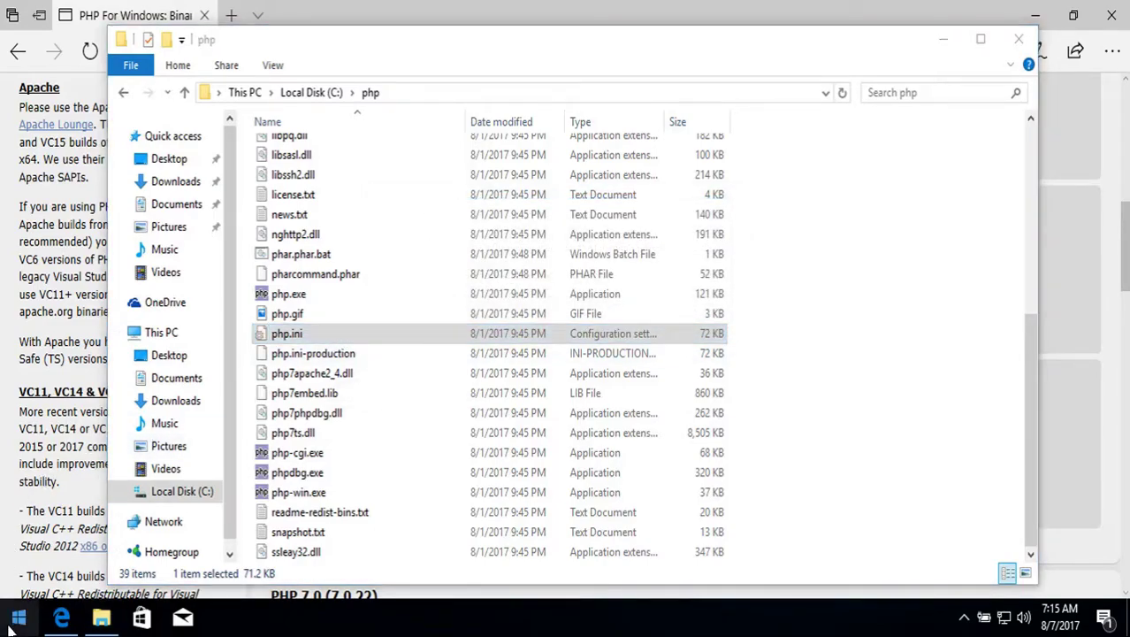
right_click(9, 624)
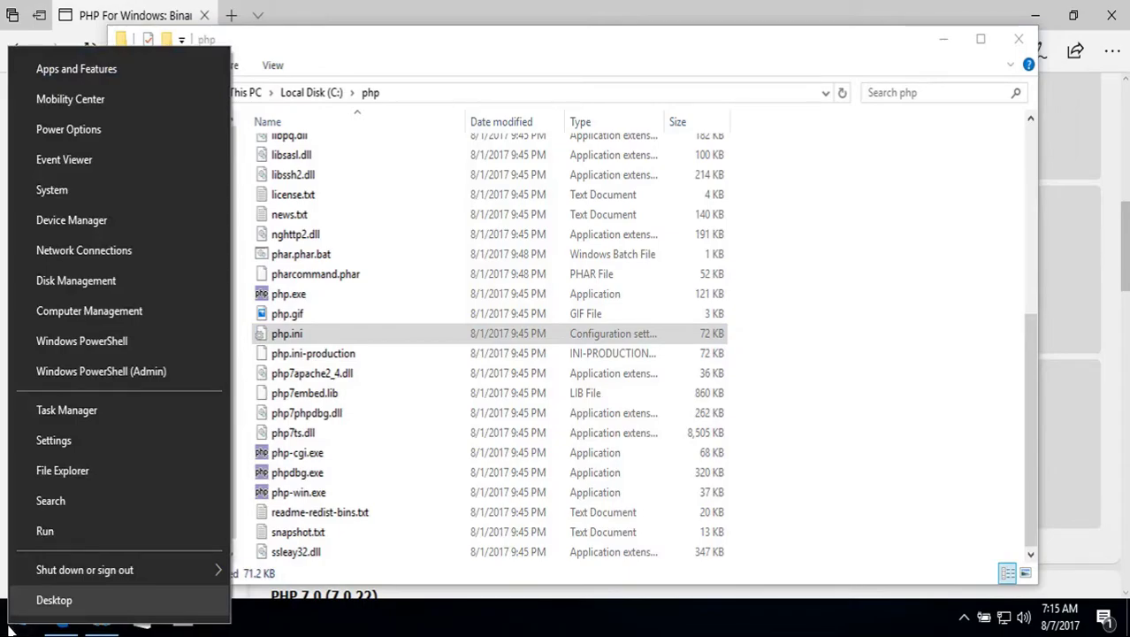
click(106, 192)
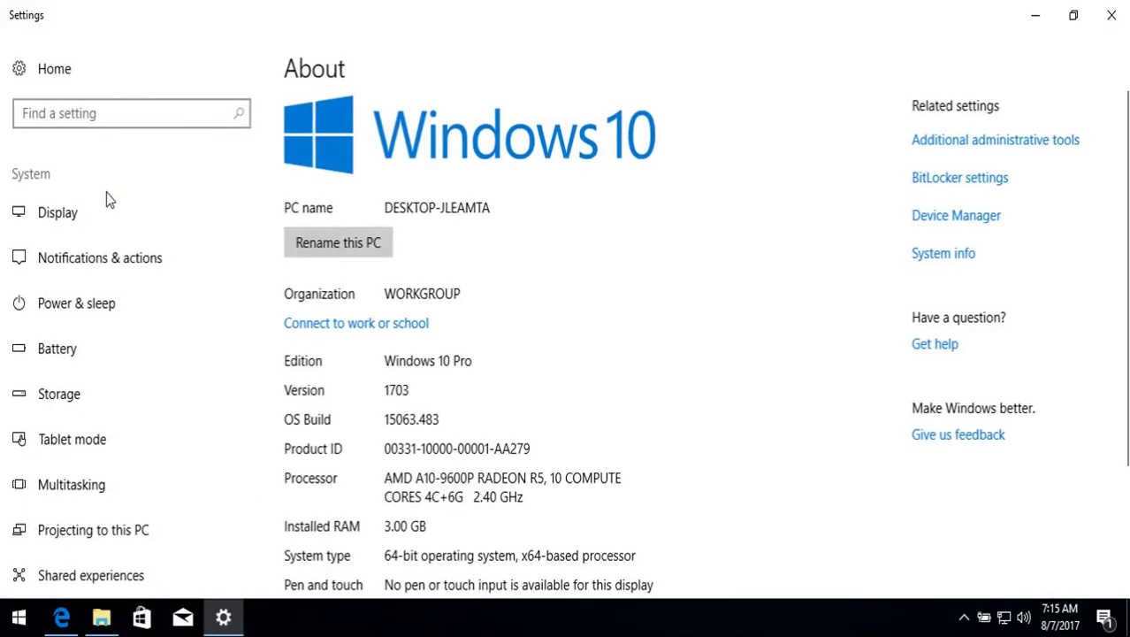
click(931, 261)
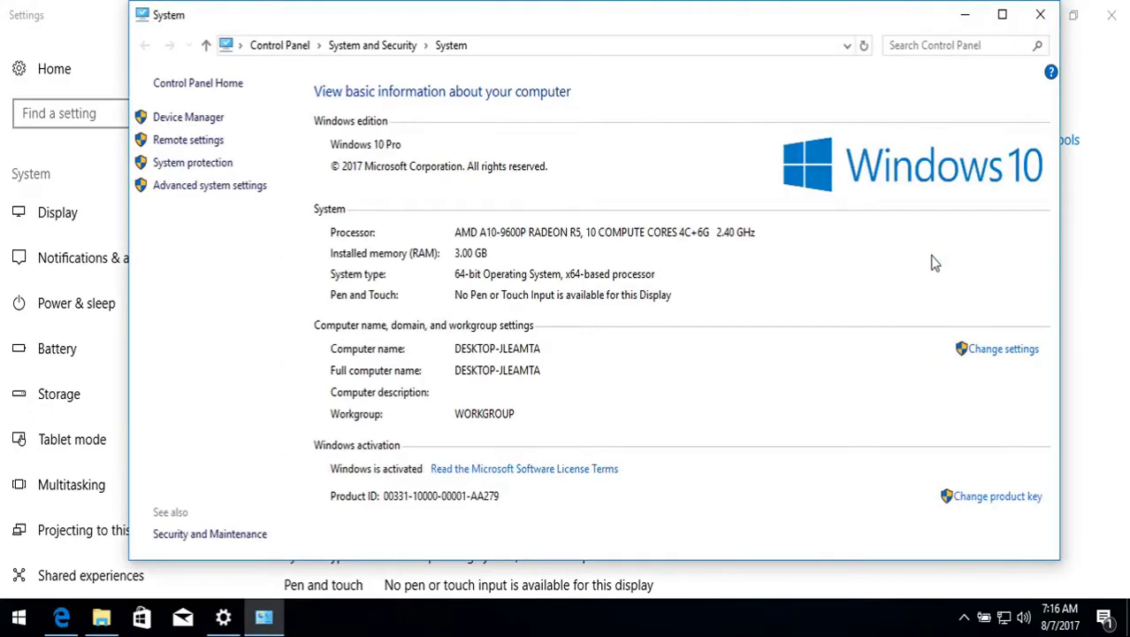
click(227, 188)
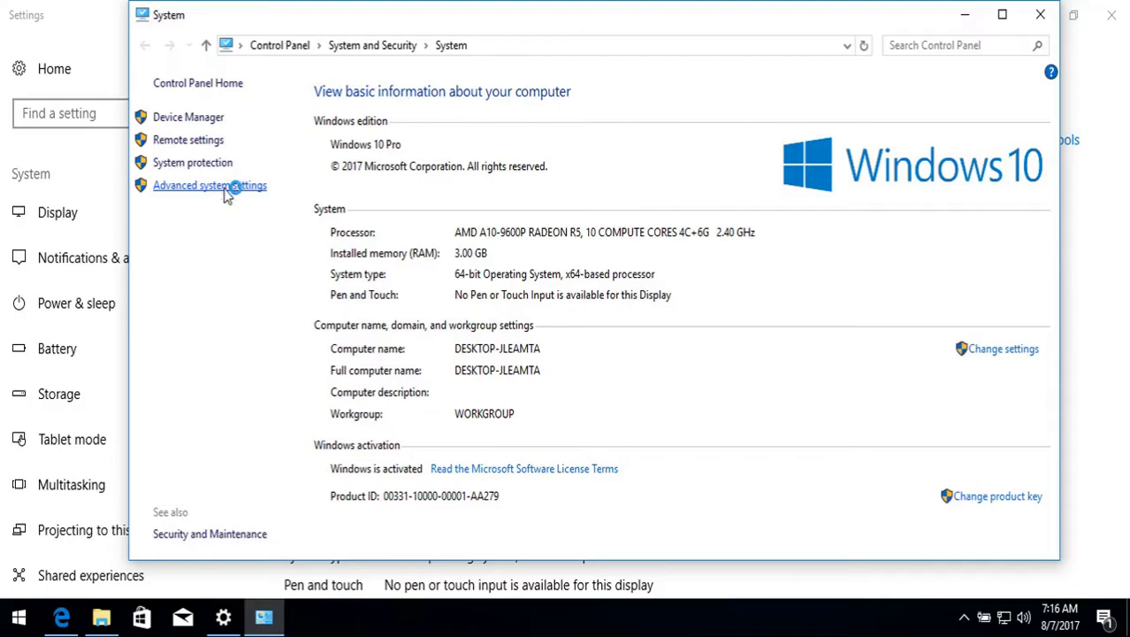
click(224, 187)
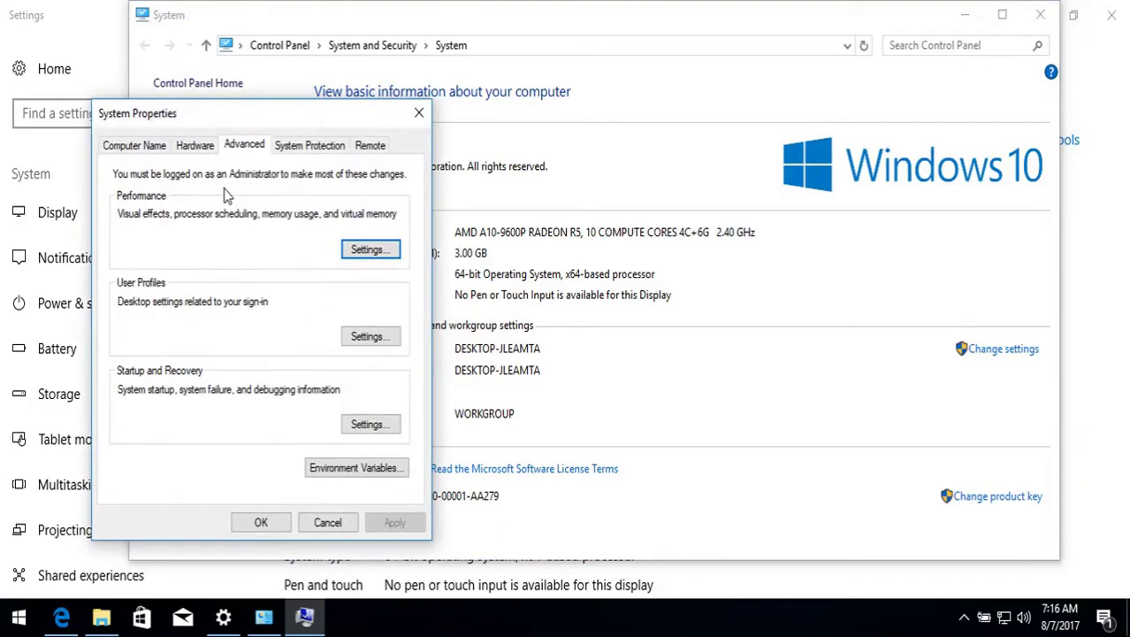
click(330, 469)
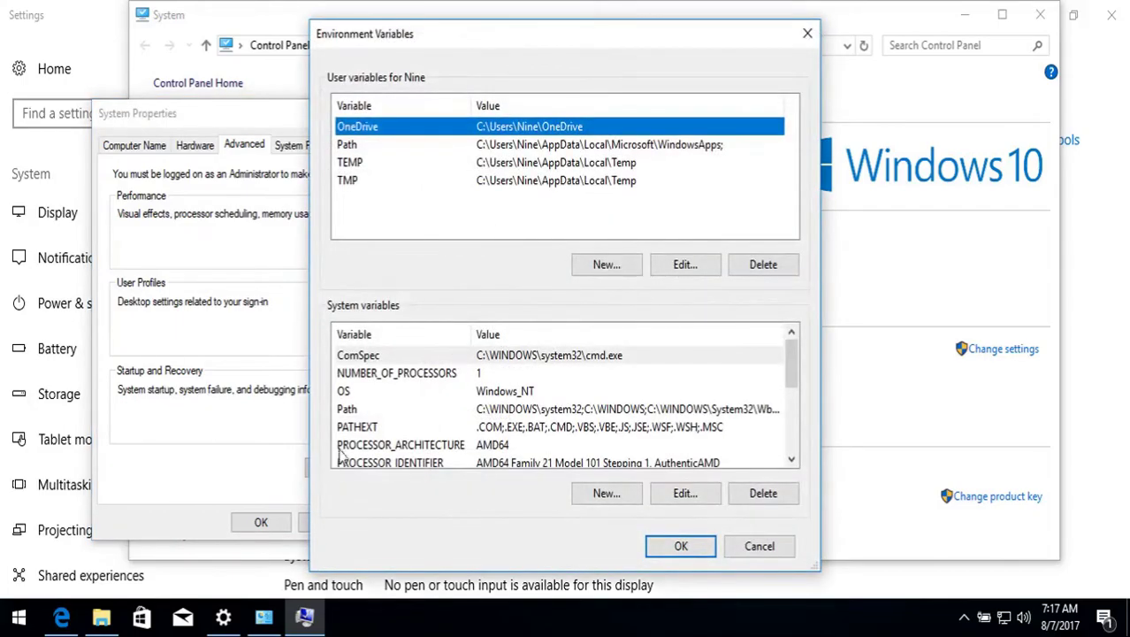
Add a new entry to the system Path variable, choosing the folder C:\php on Local Disk
click(350, 410)
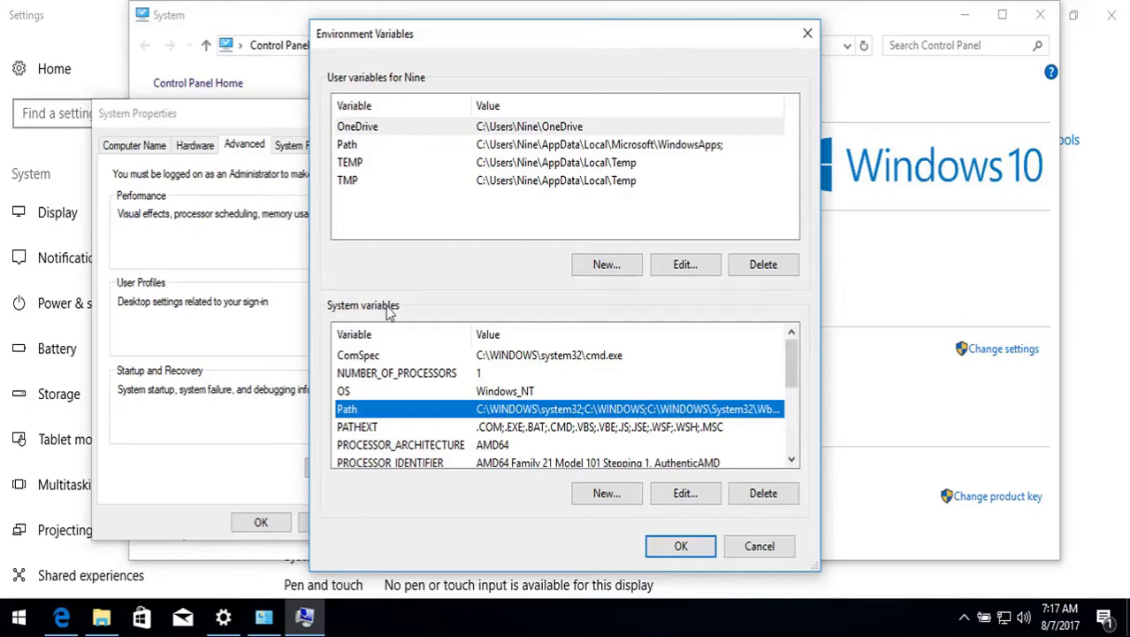
click(681, 498)
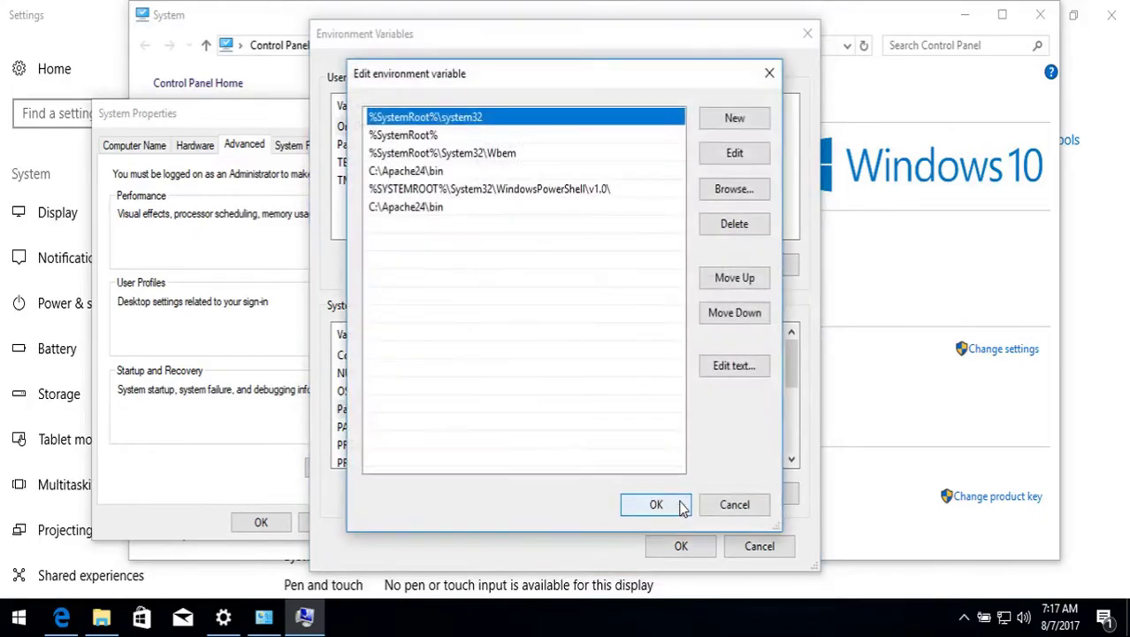
click(735, 120)
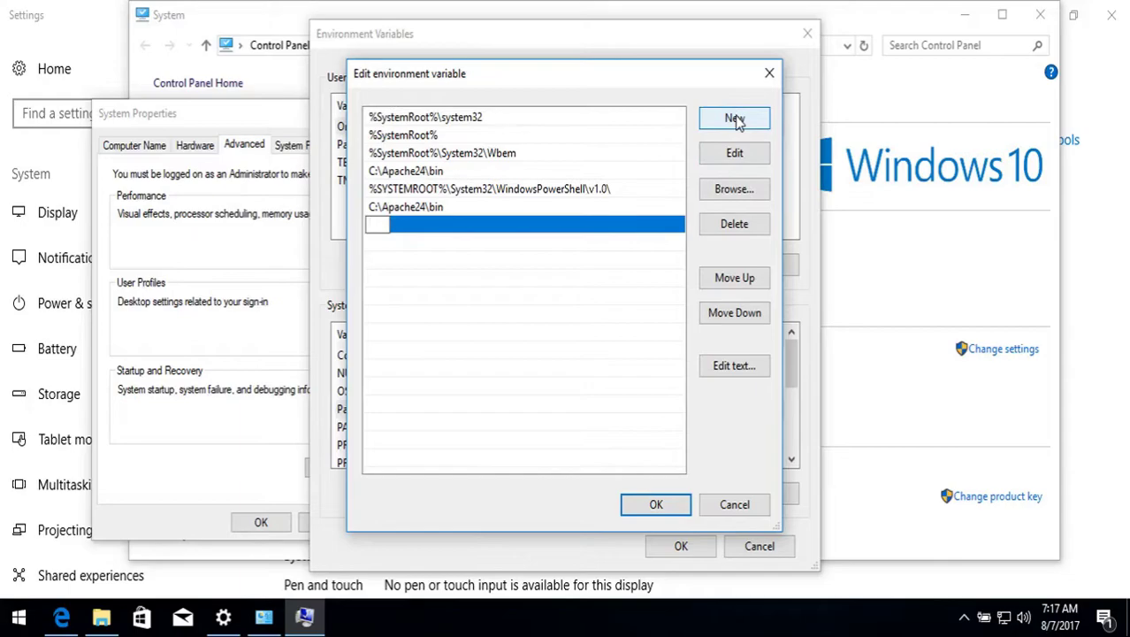
click(733, 190)
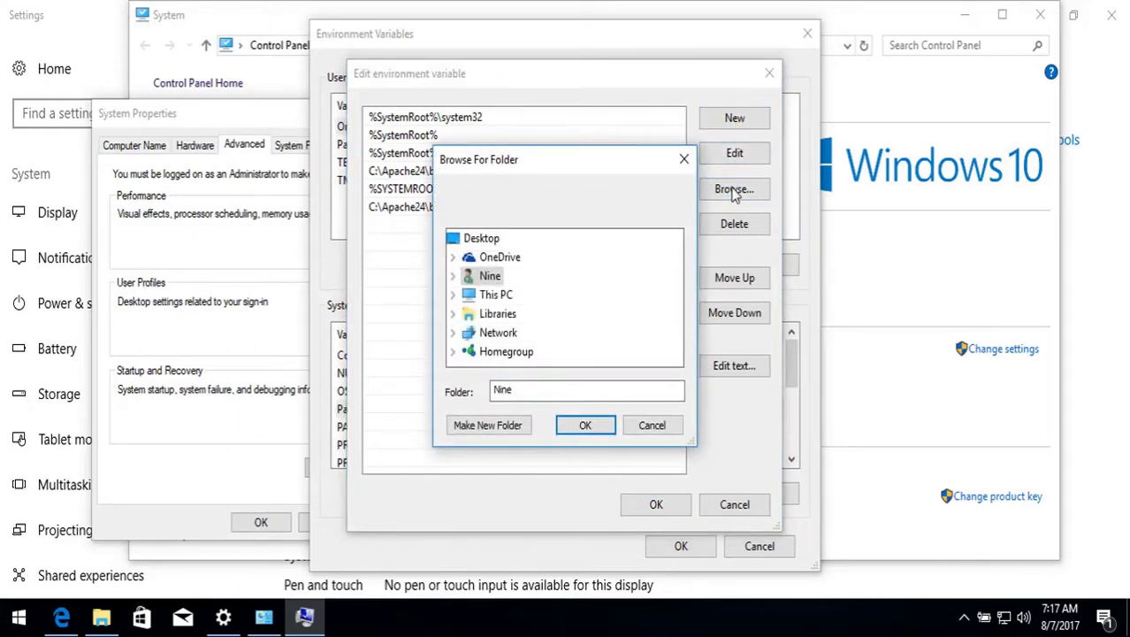
click(454, 299)
scroll(456, 302, down, 1)
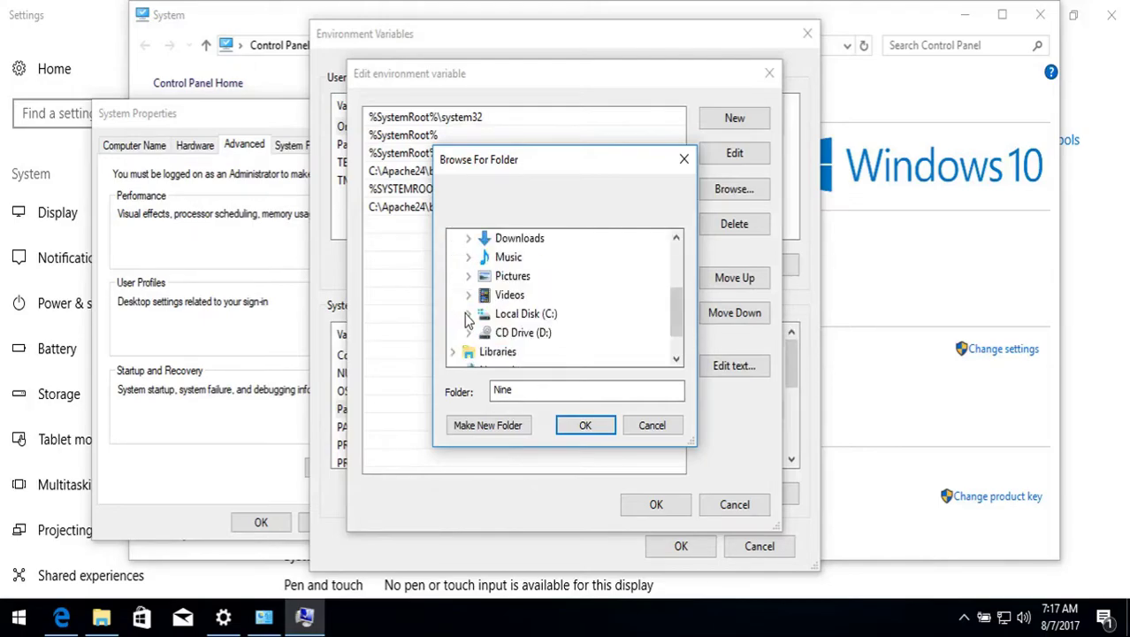
click(468, 313)
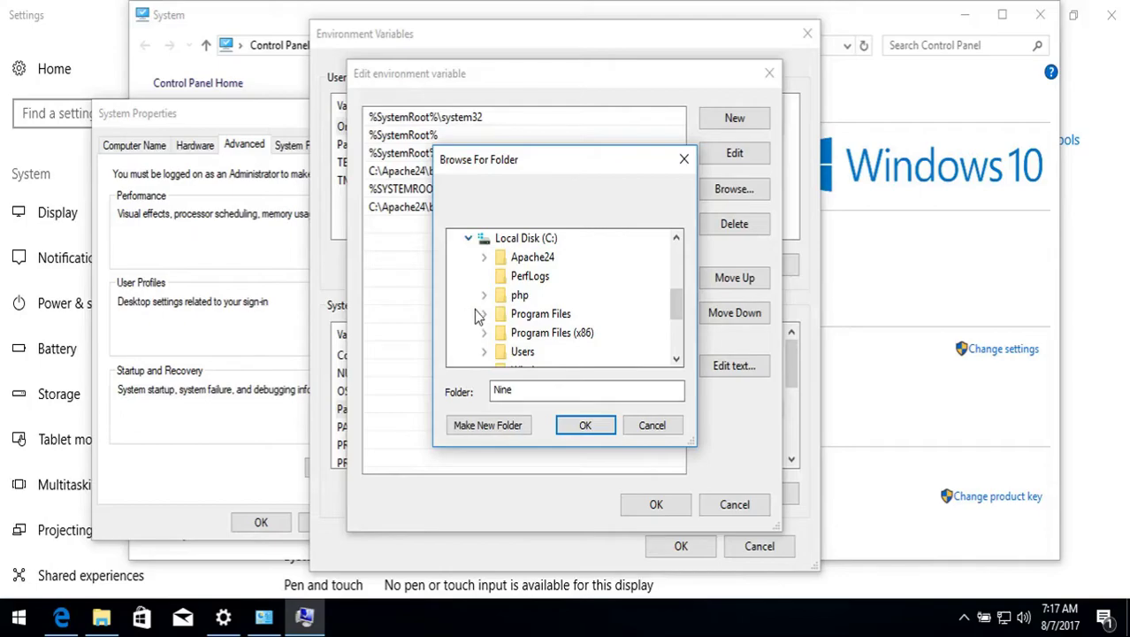
double_click(518, 297)
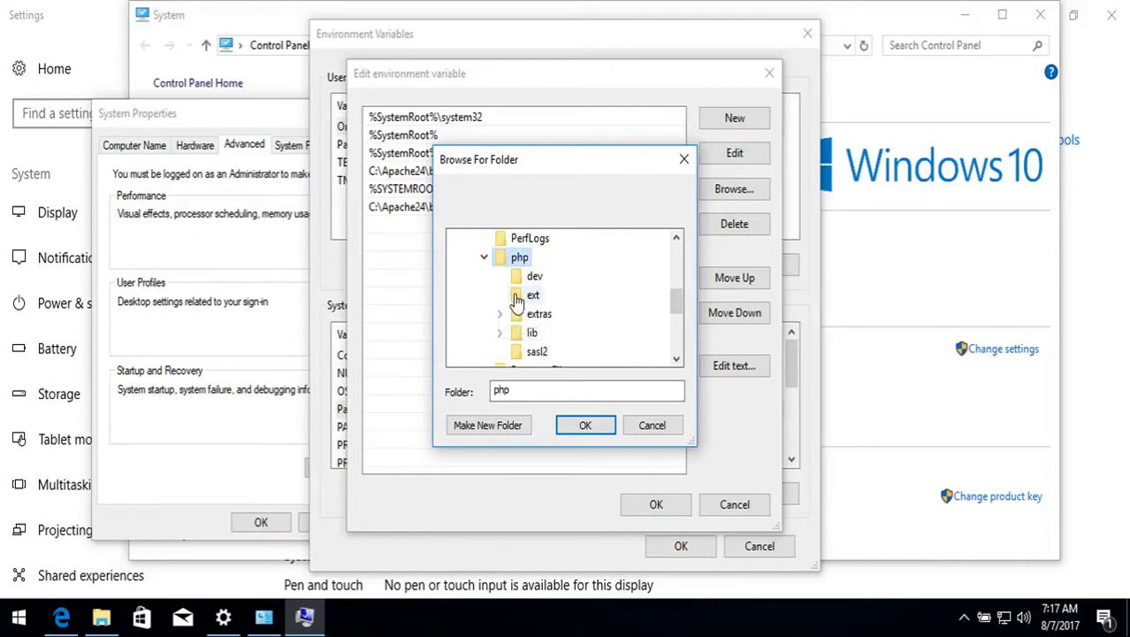
click(582, 426)
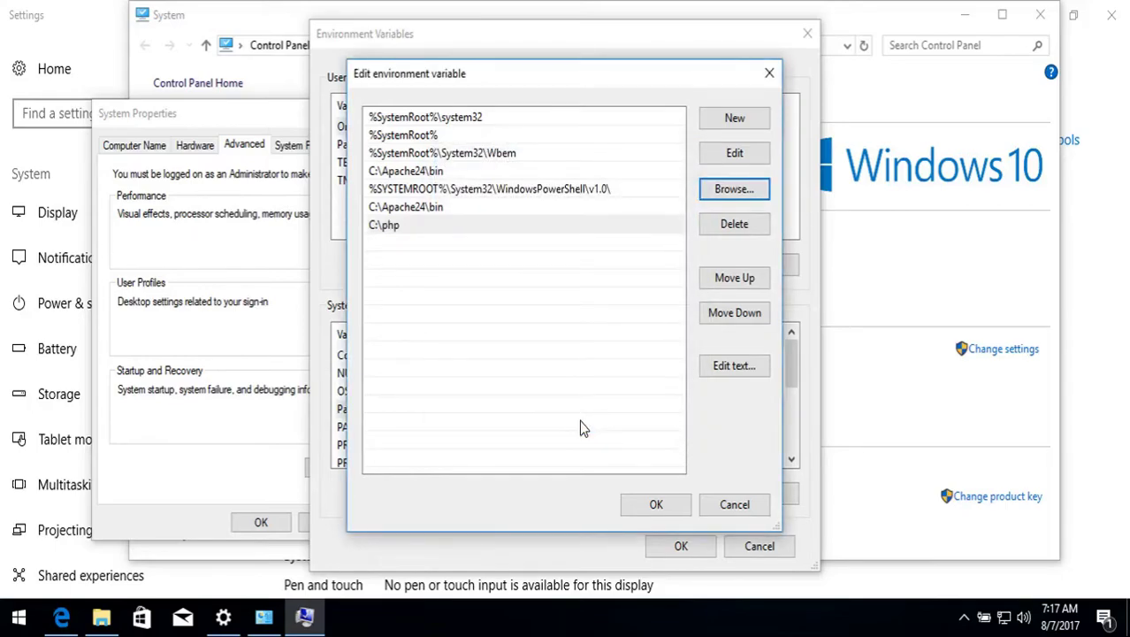
Save the Path change, accept the environment variable and system property dialogs, and close the System and Settings windows
click(633, 506)
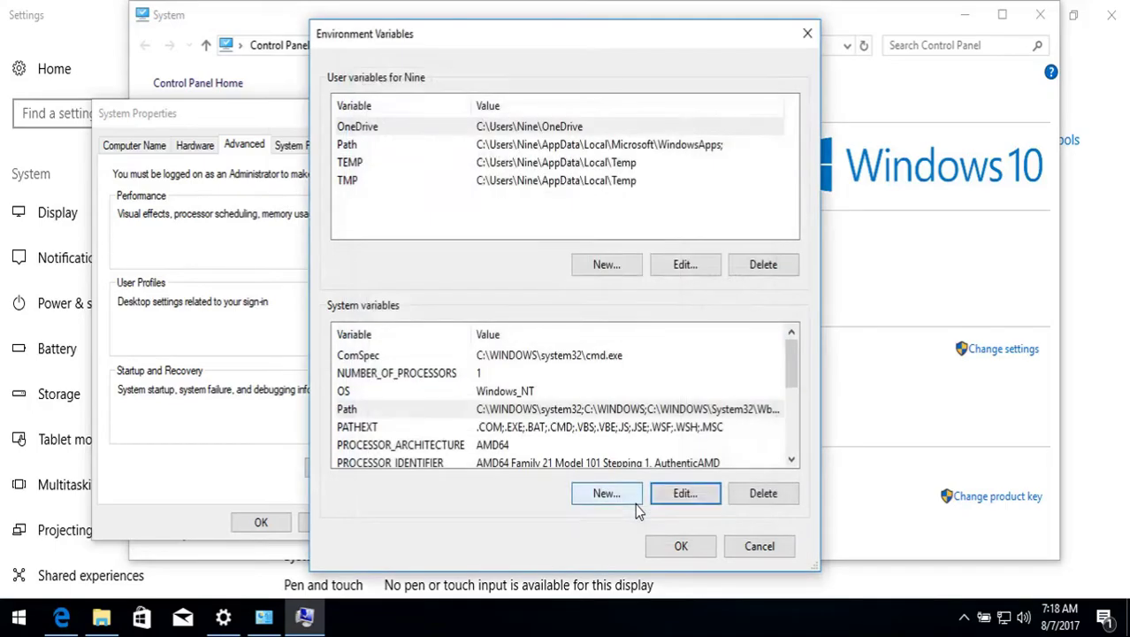
click(677, 546)
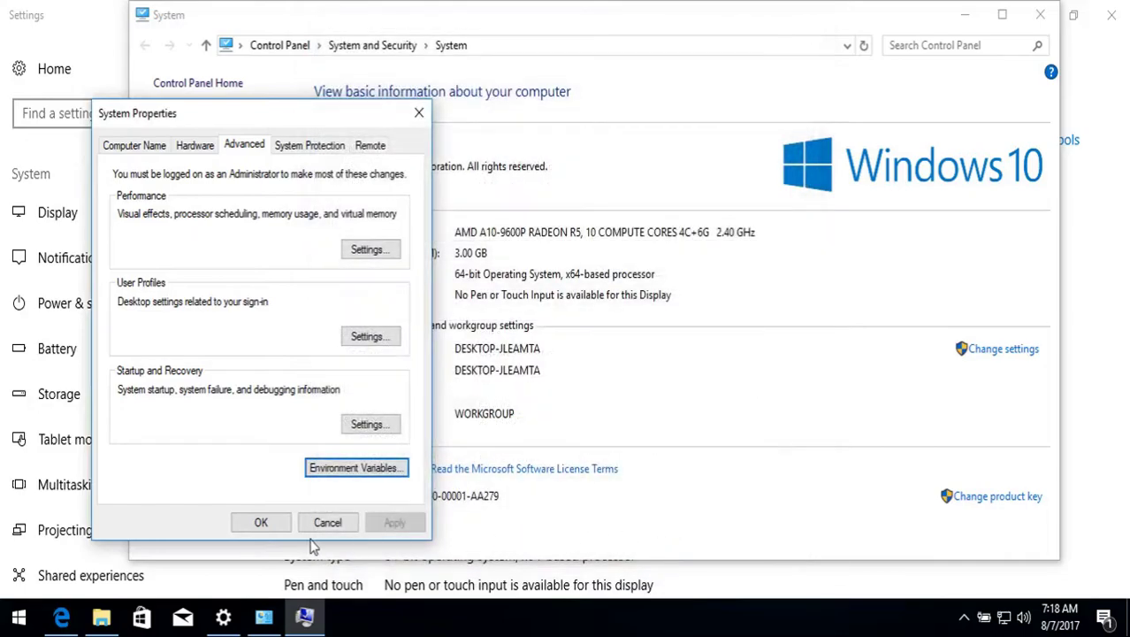
click(270, 529)
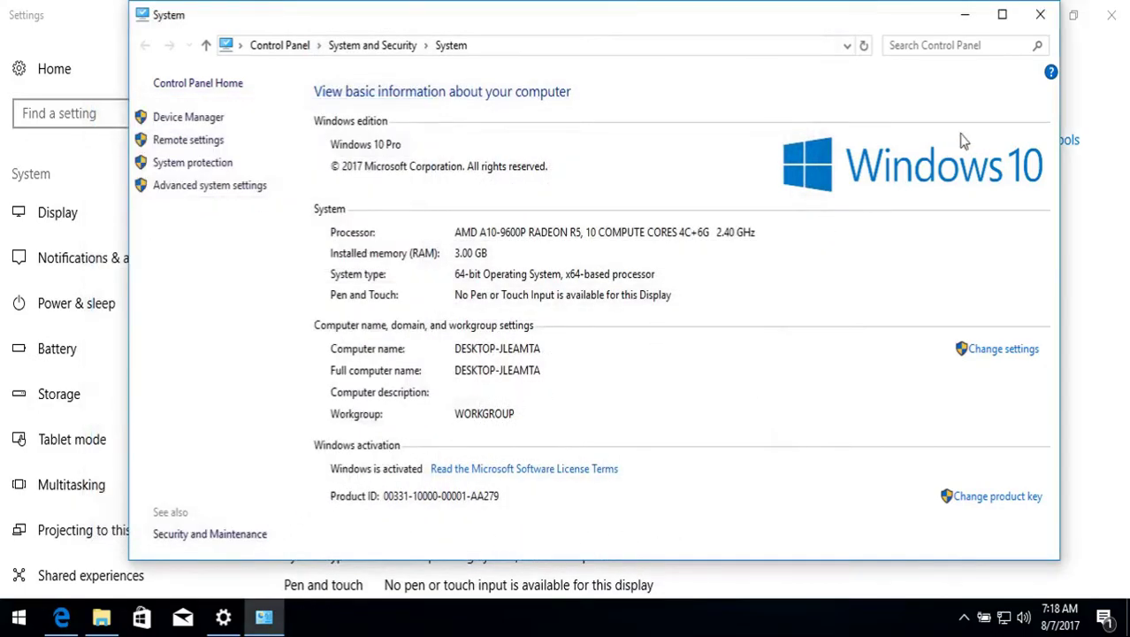
click(1040, 15)
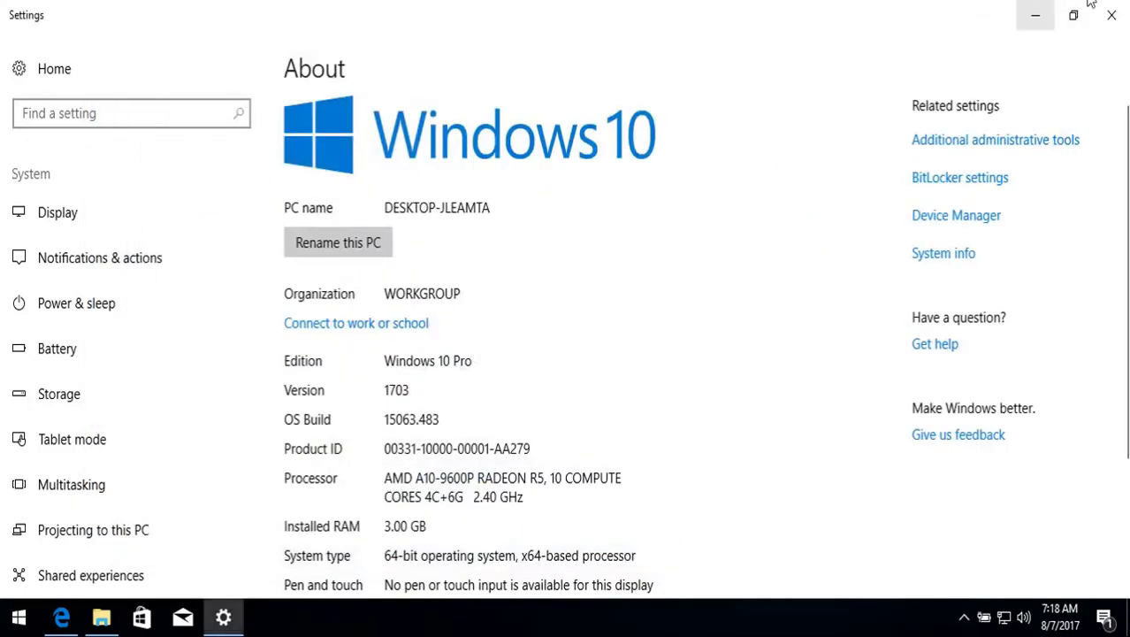
click(1111, 15)
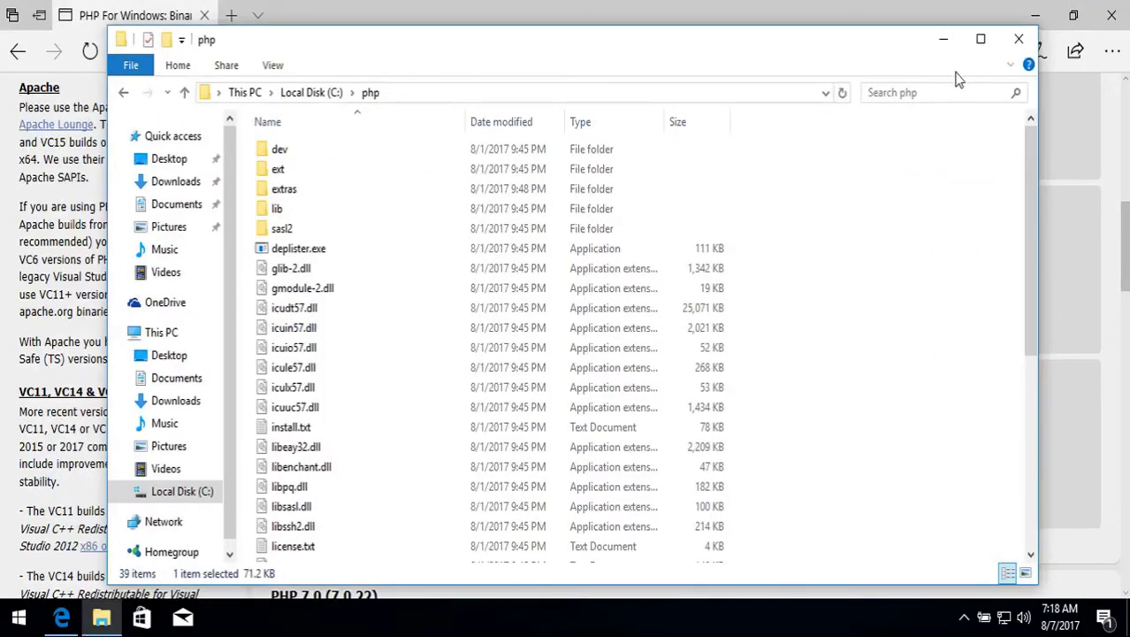
Open the Command Prompt and check the installed PHP version with the command php -version
click(33, 630)
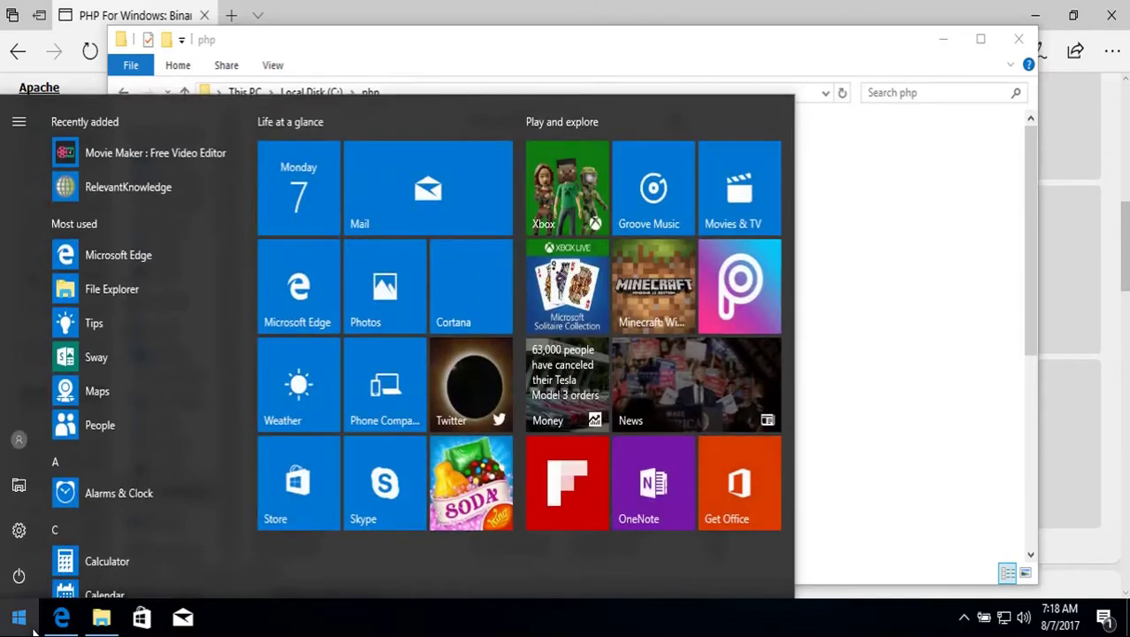
click(33, 630)
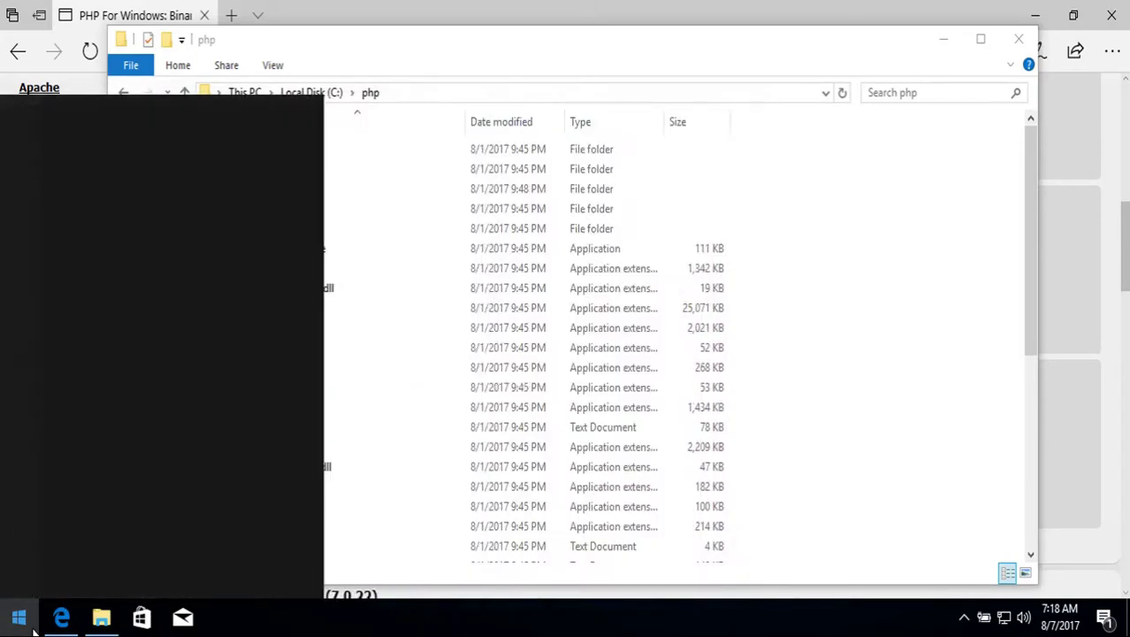
text(cmd)
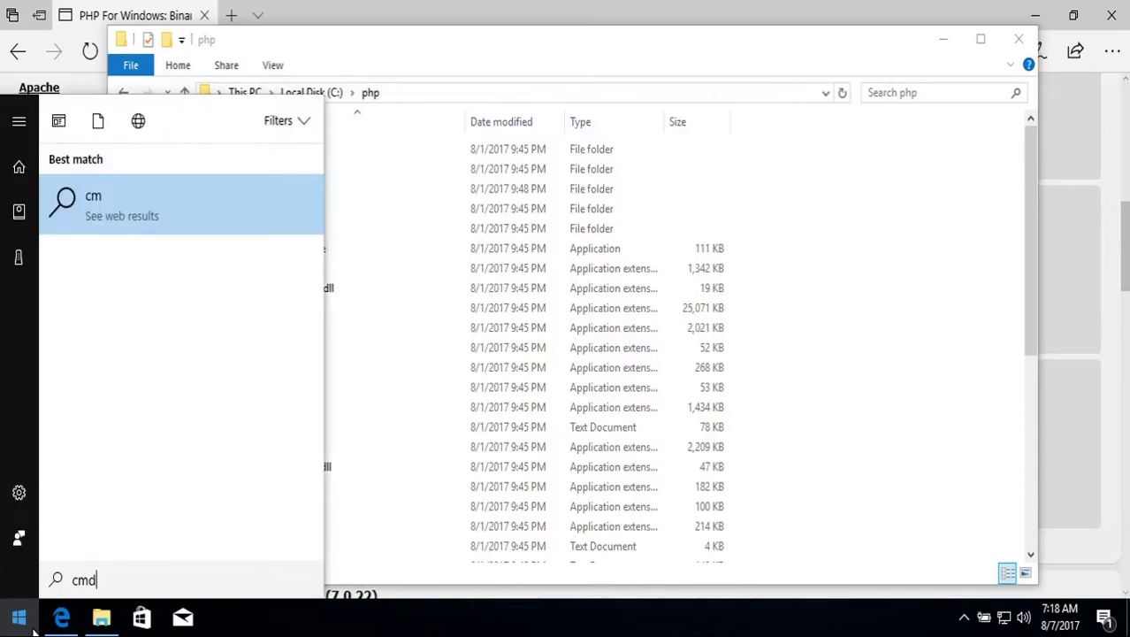
key(Return)
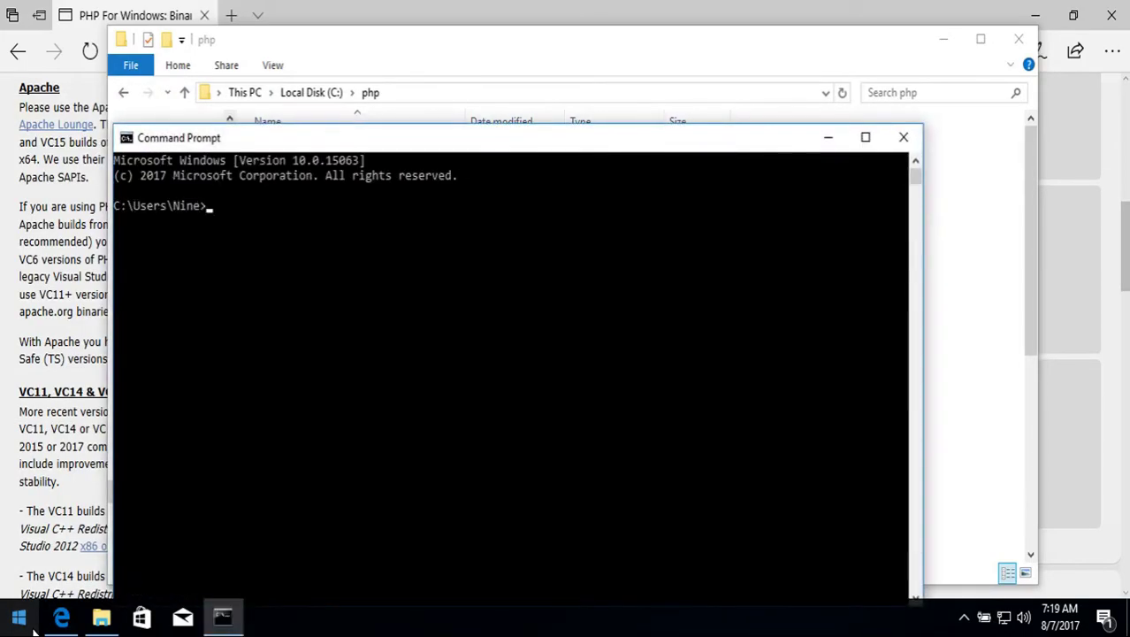
text(php -version)
key(Return)
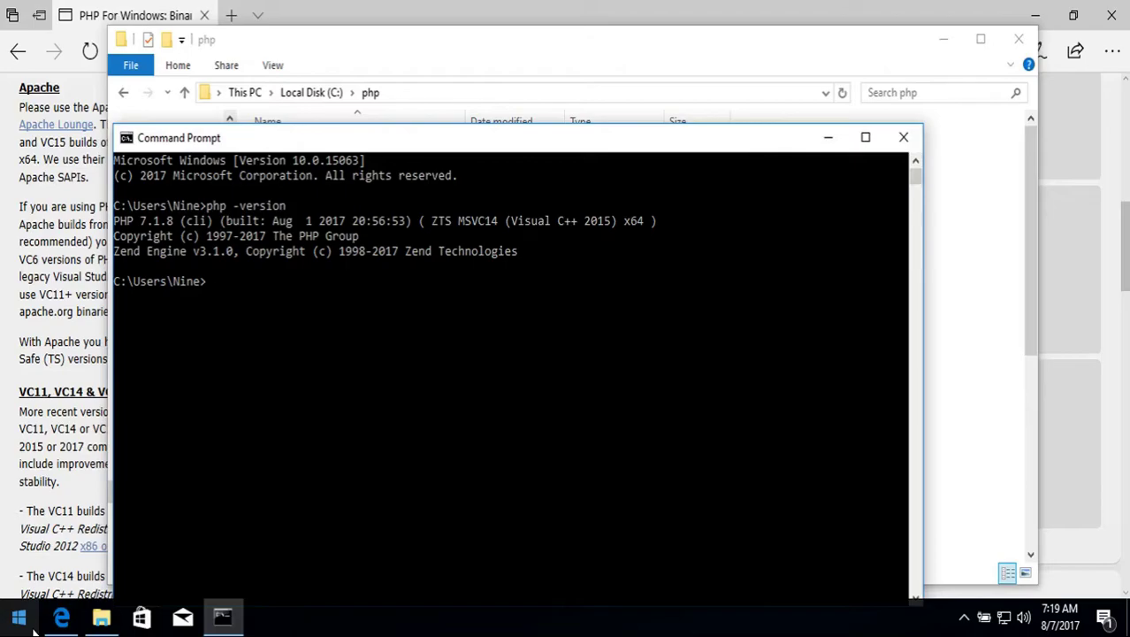
Switch to Microsoft Edge and search the web in a new tab for "apache2 loadmodule php windows"
click(62, 618)
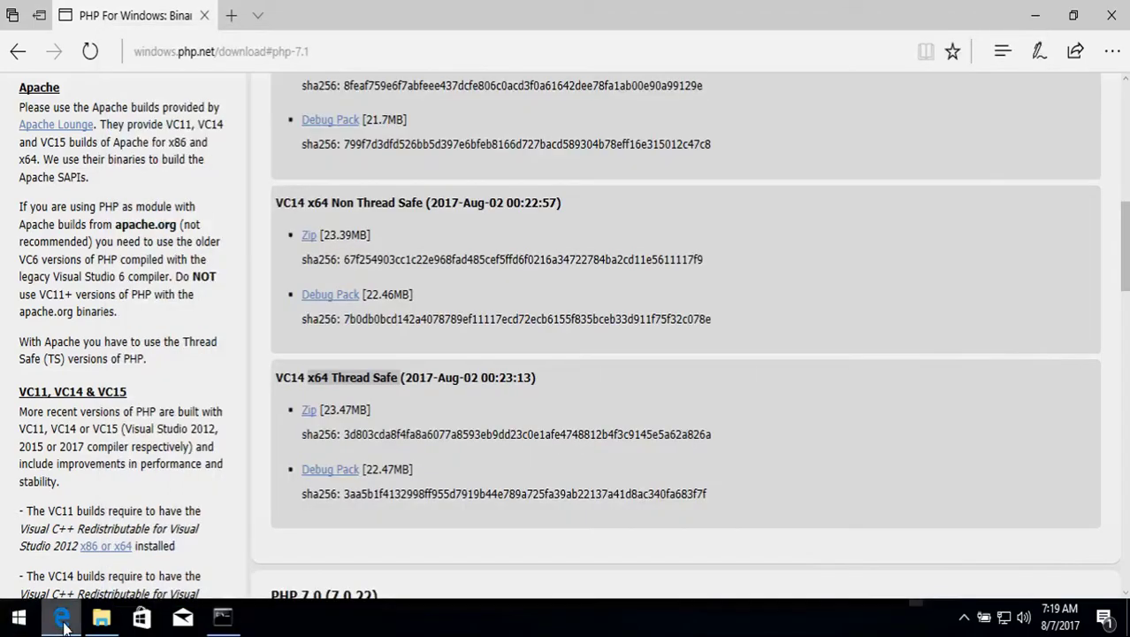
key(ctrl+l)
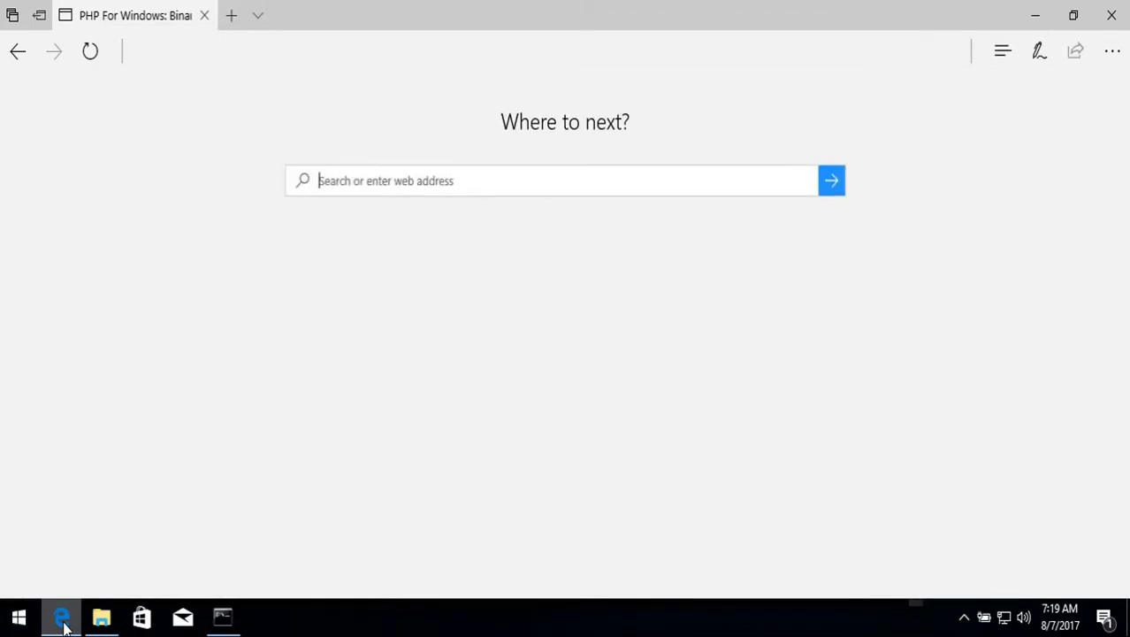
key(ctrl+t)
text(apa)
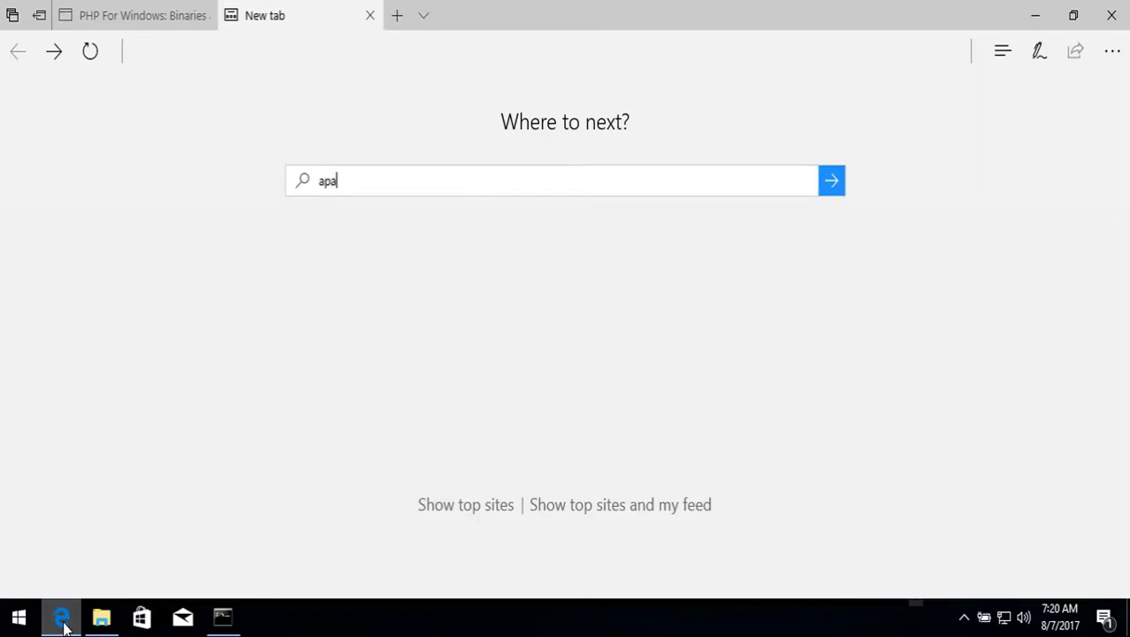
text(che2 )
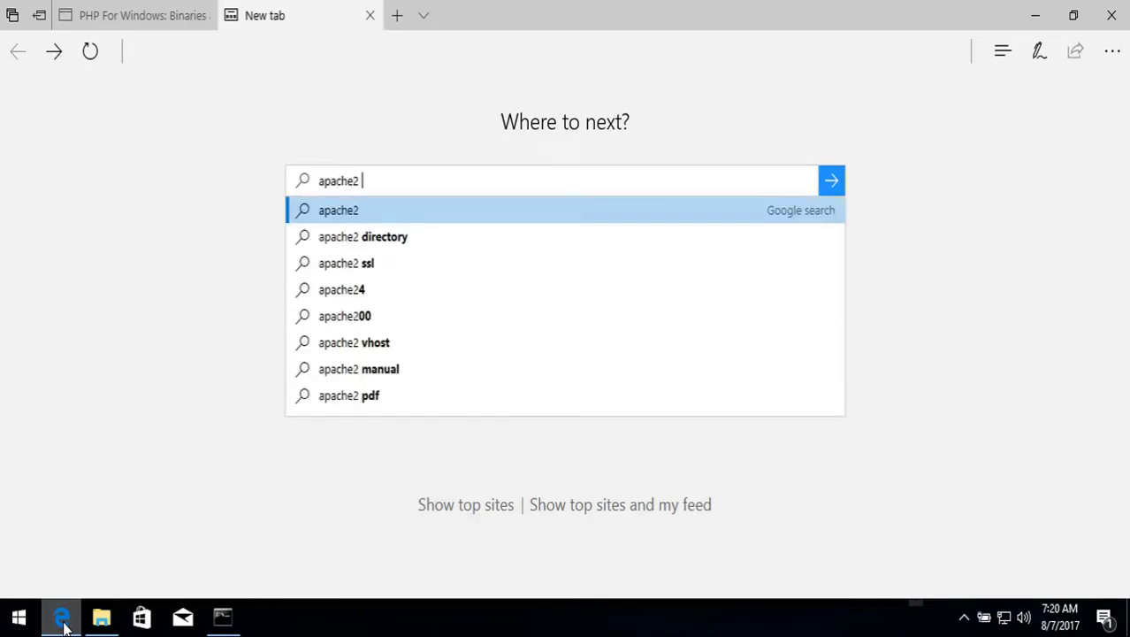
text(loadmodule)
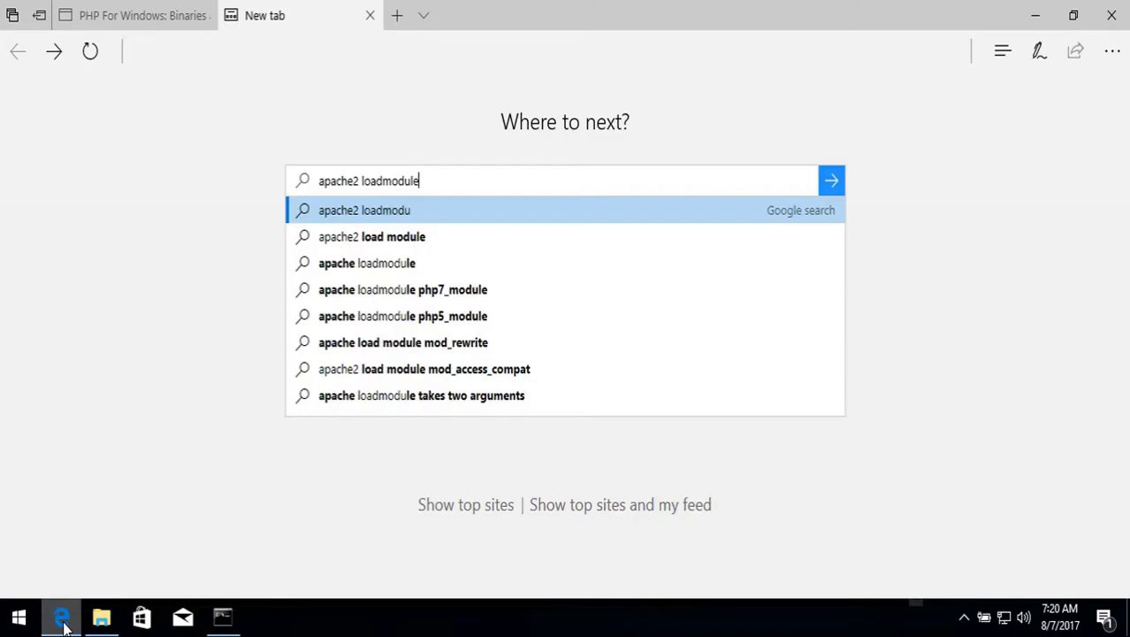
text( p)
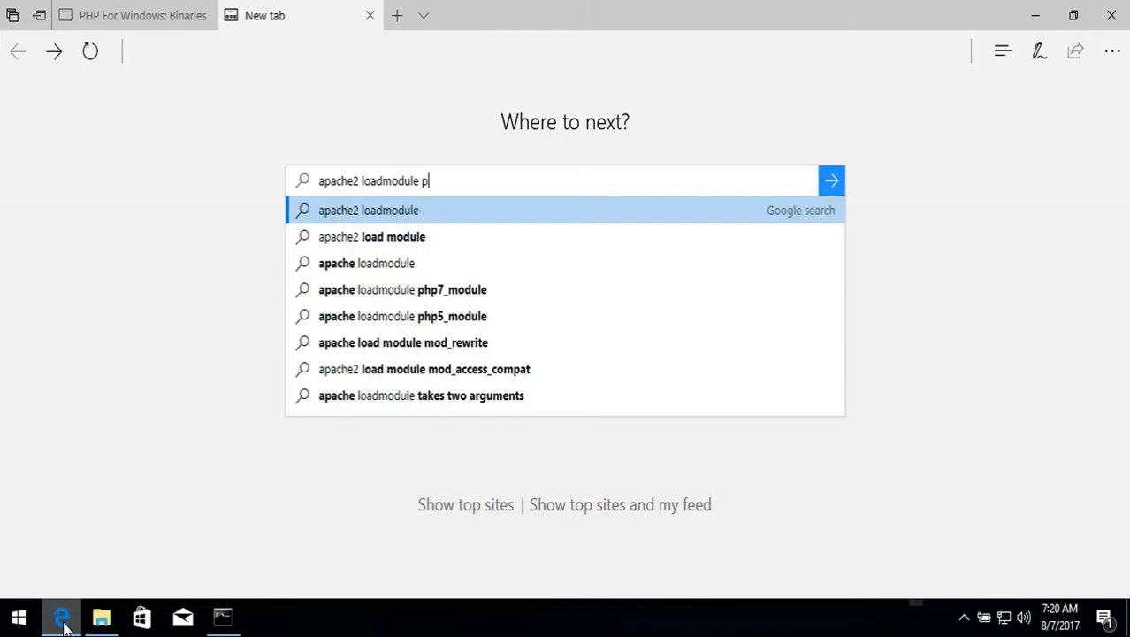
text(hp windows)
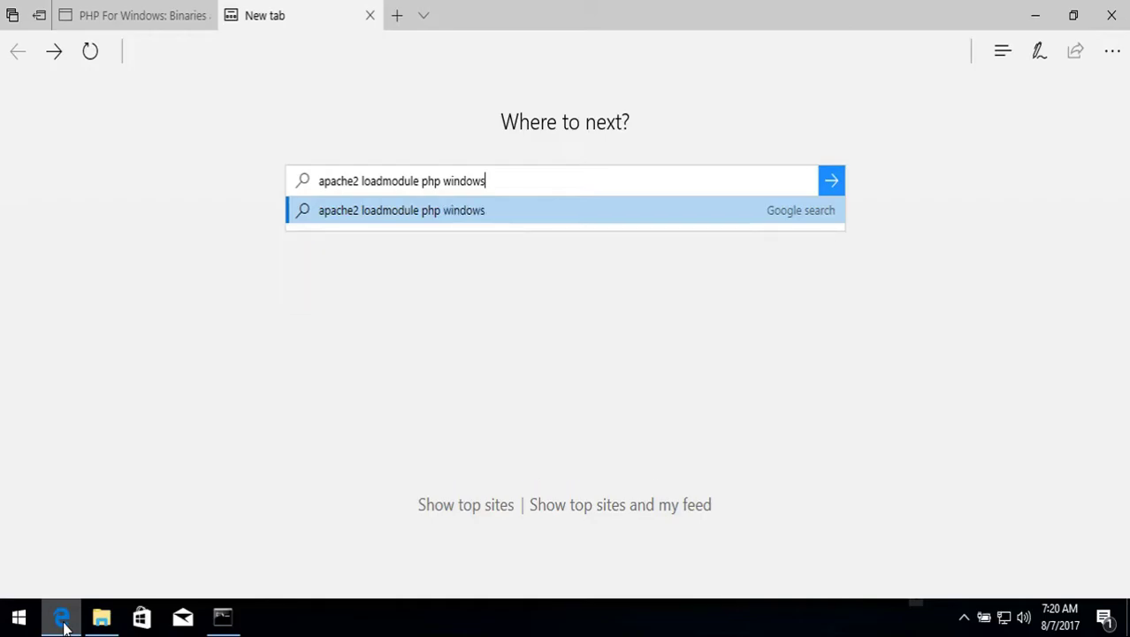
key(Escape)
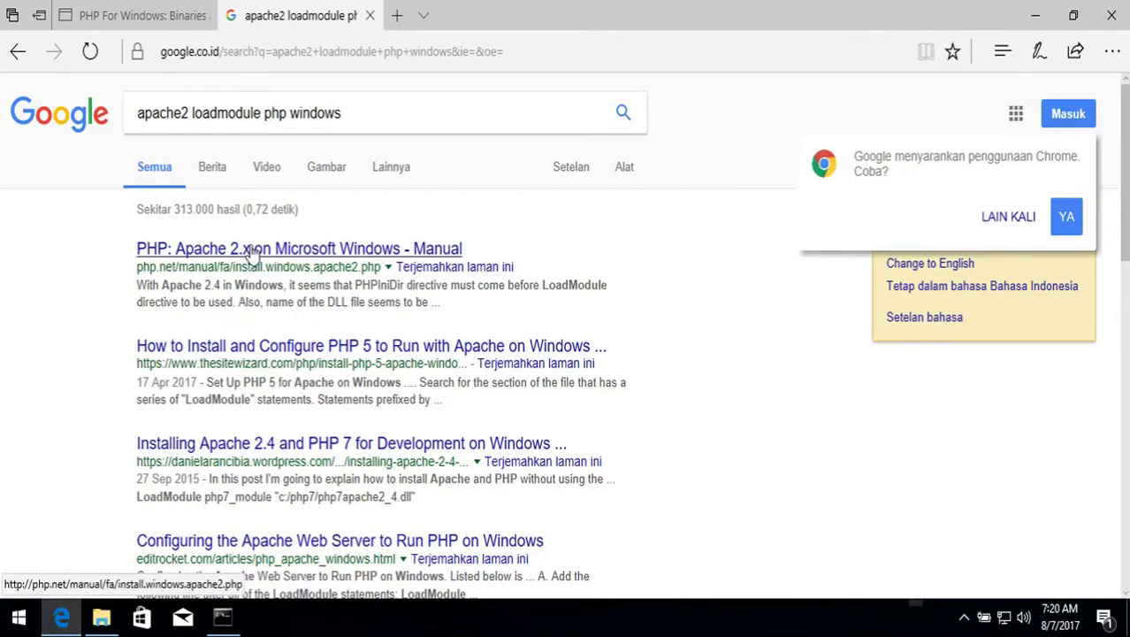
Open the PHP manual page on Apache 2.x on Microsoft Windows and copy the LoadModule php5_module line from the Apache handler example
click(252, 254)
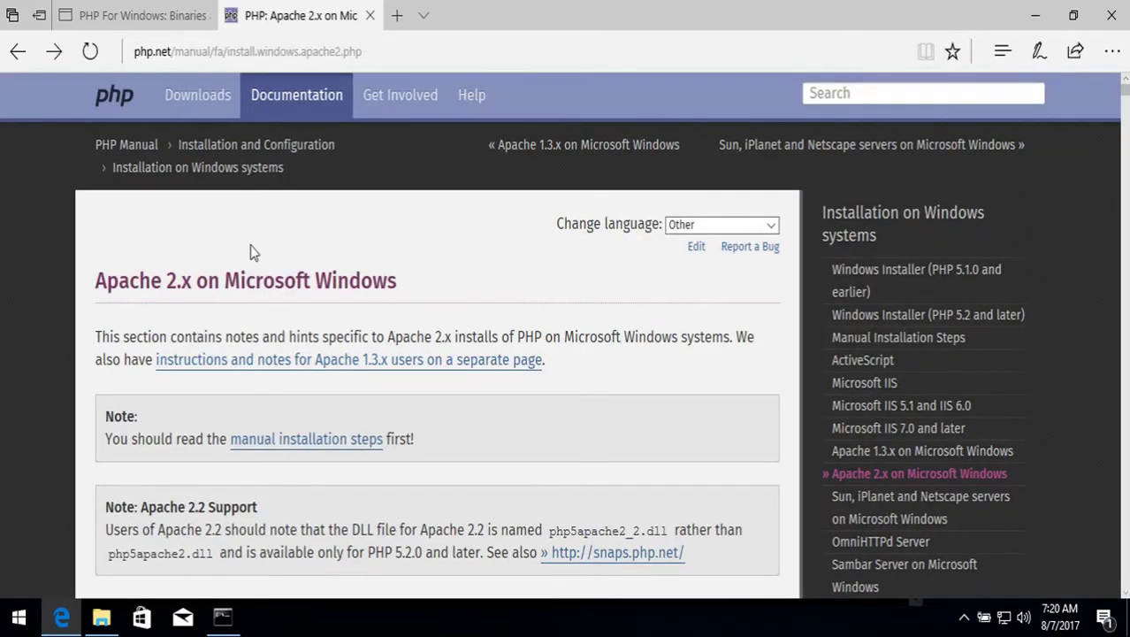
scroll(250, 253, down, 5)
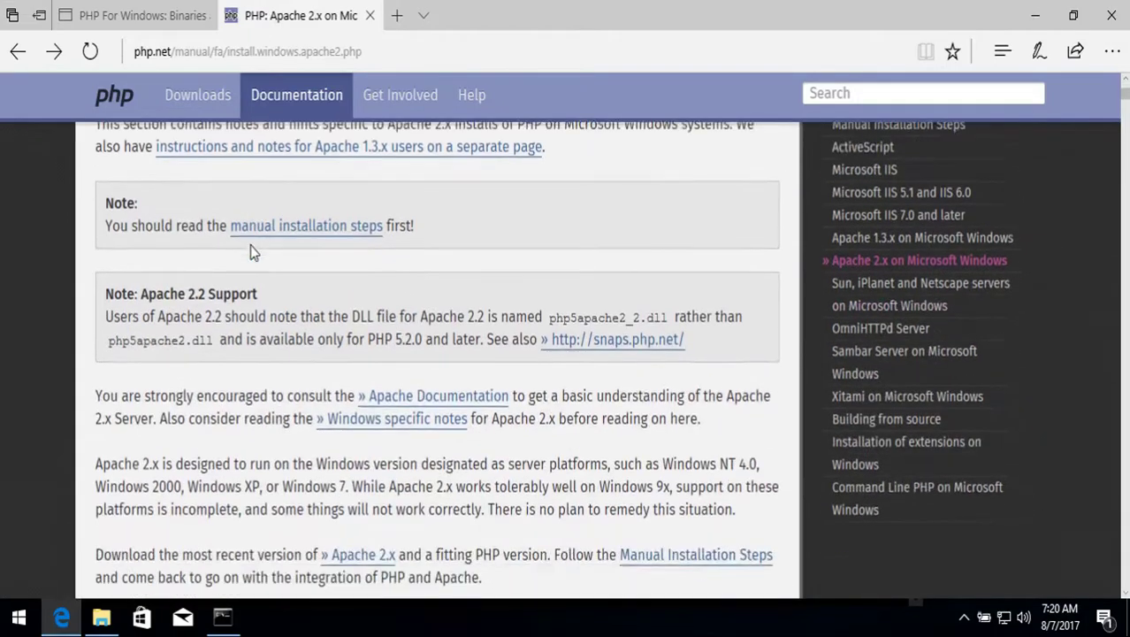
scroll(250, 253, down, 5)
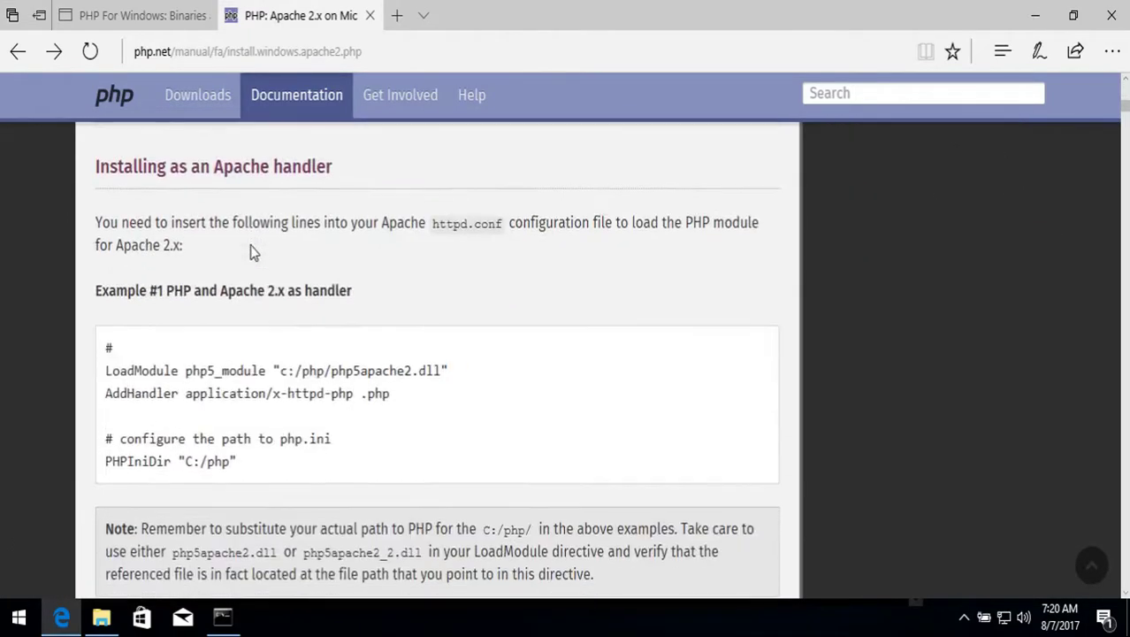
drag(106, 269, 251, 383)
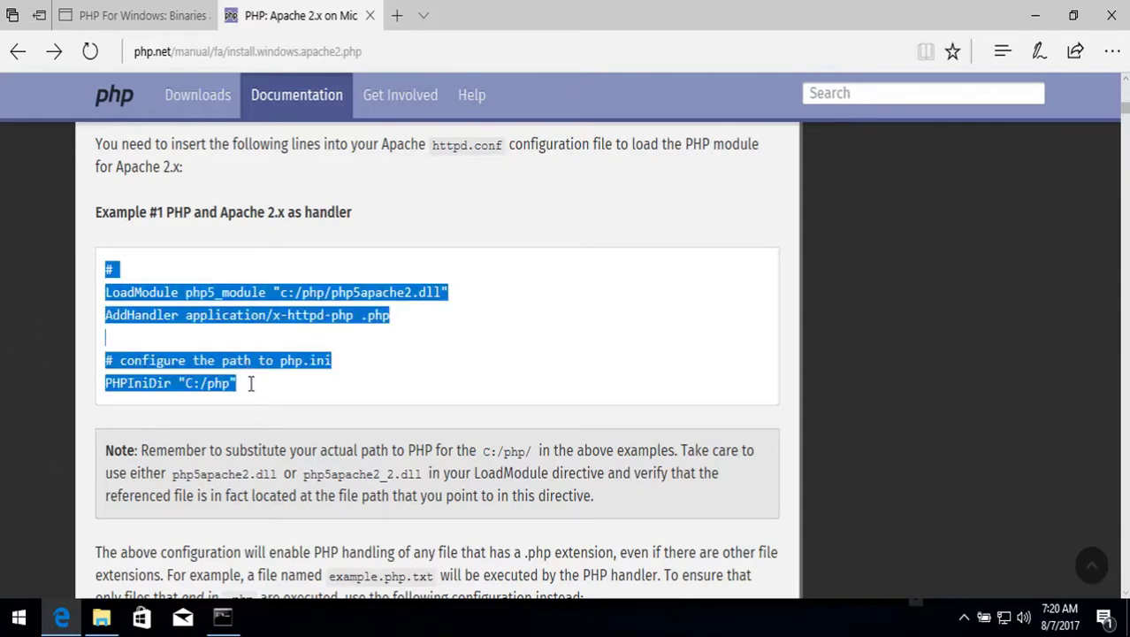
click(170, 308)
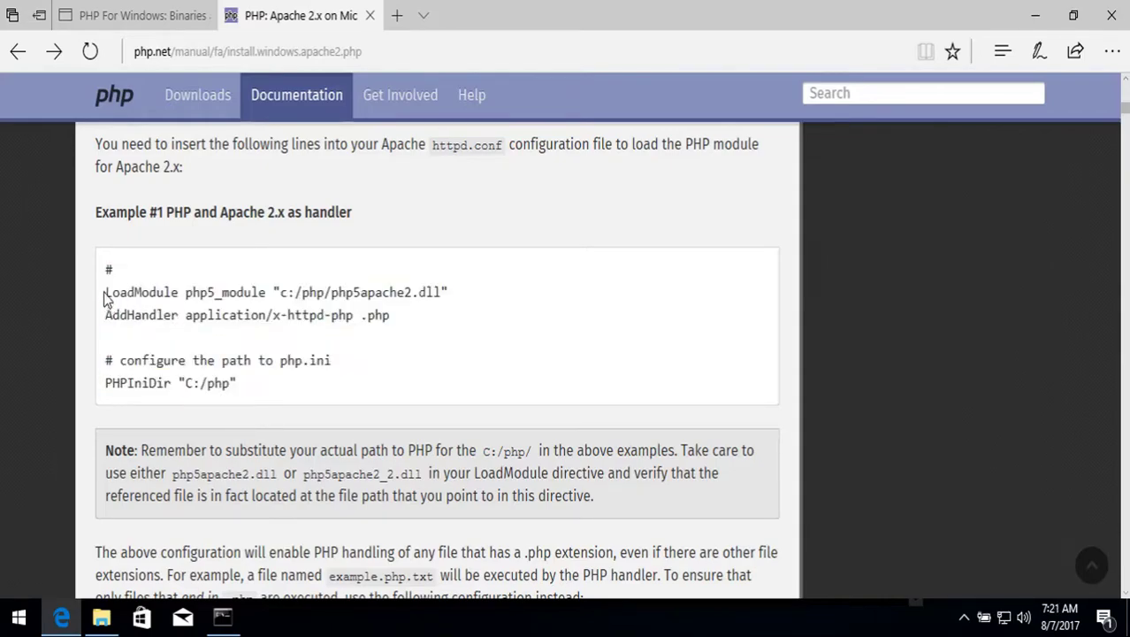
drag(105, 296, 449, 294)
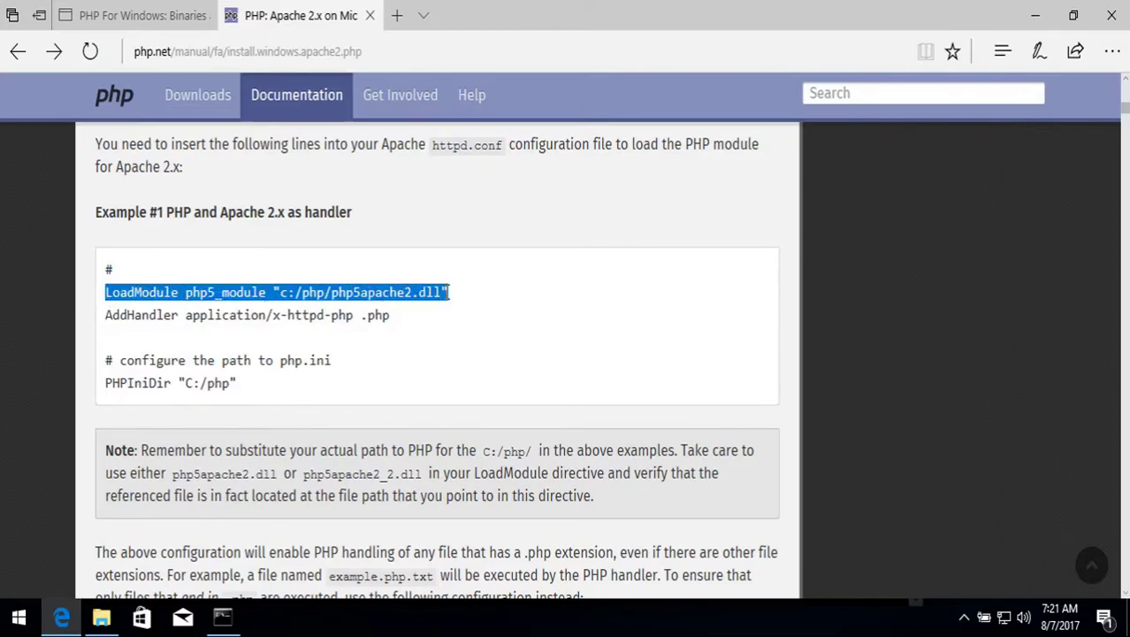
right_click(436, 296)
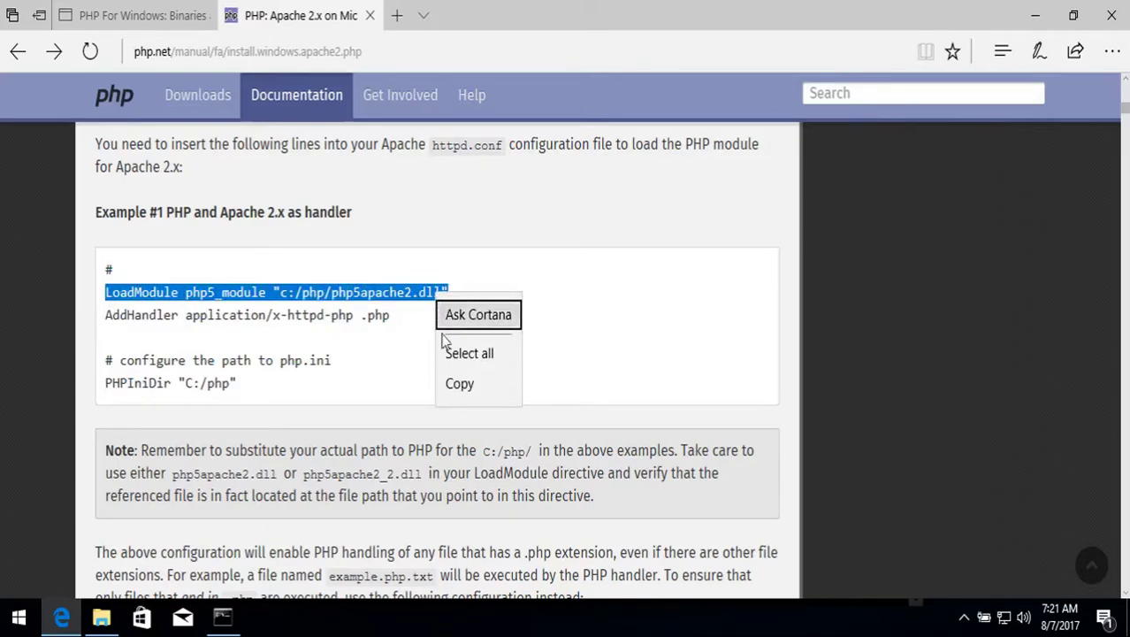
click(444, 387)
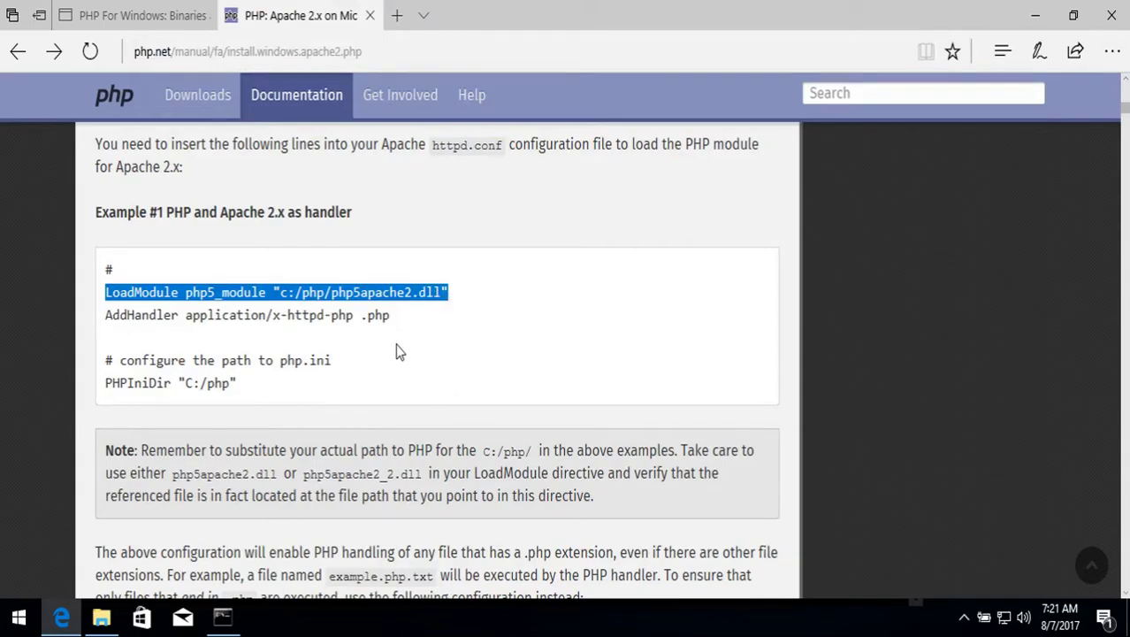
Open the folder C:\Apache24\conf in a new File Explorer window
click(22, 621)
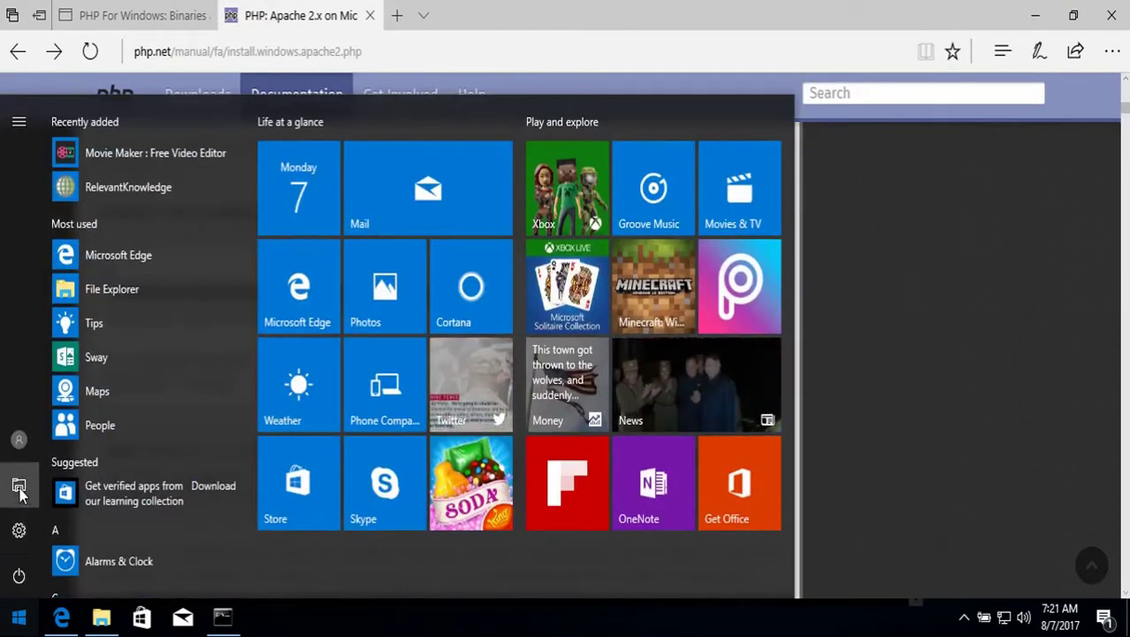
click(20, 488)
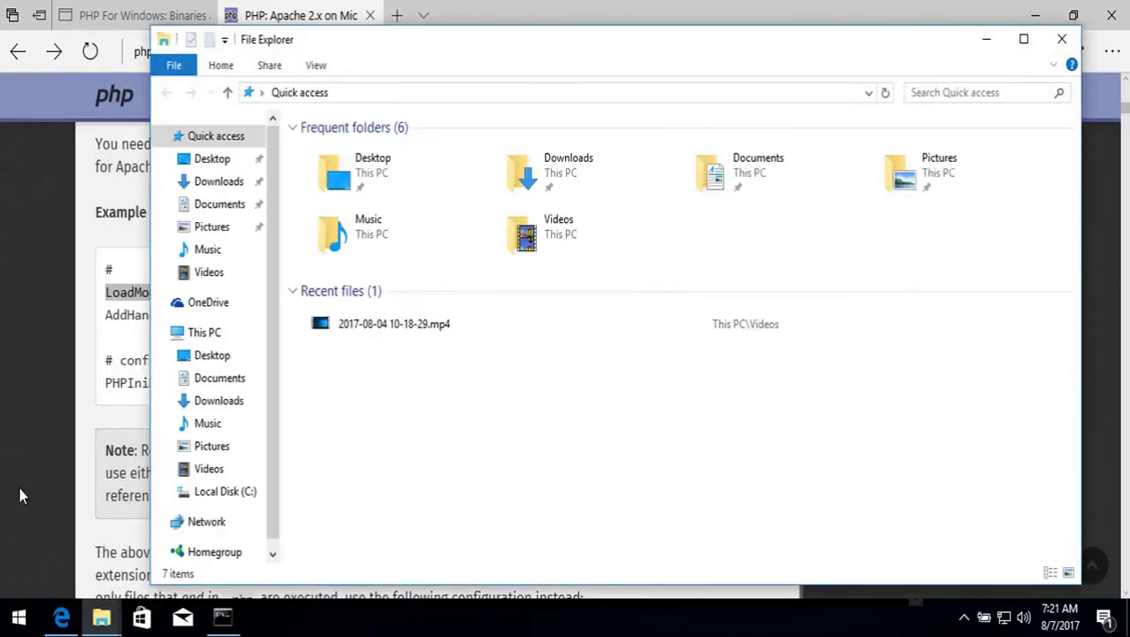
click(209, 495)
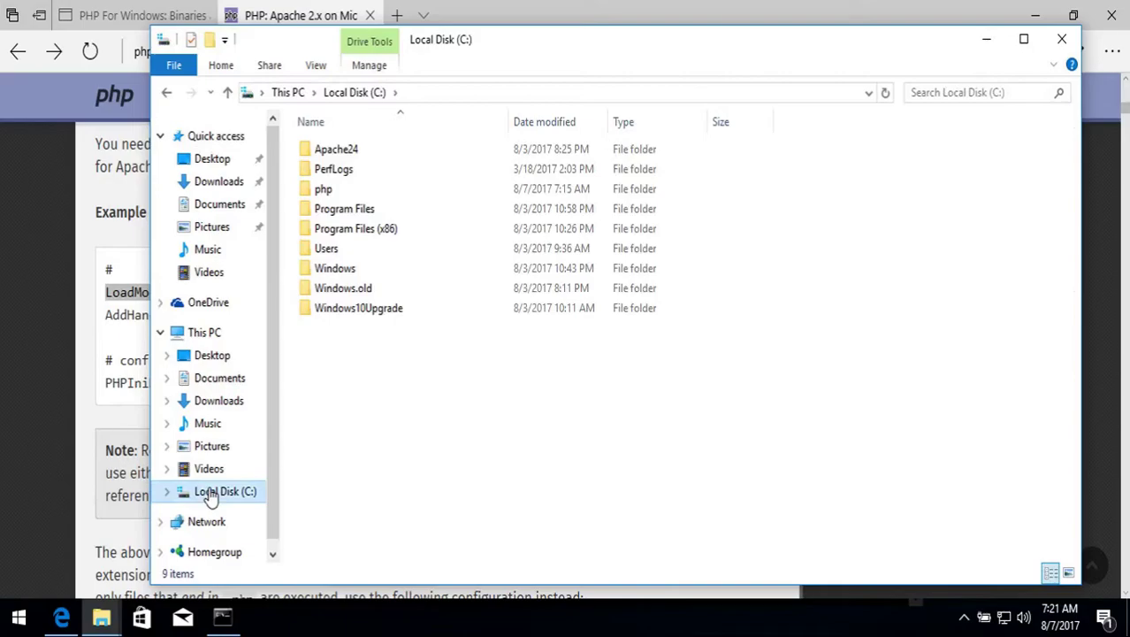
double_click(354, 152)
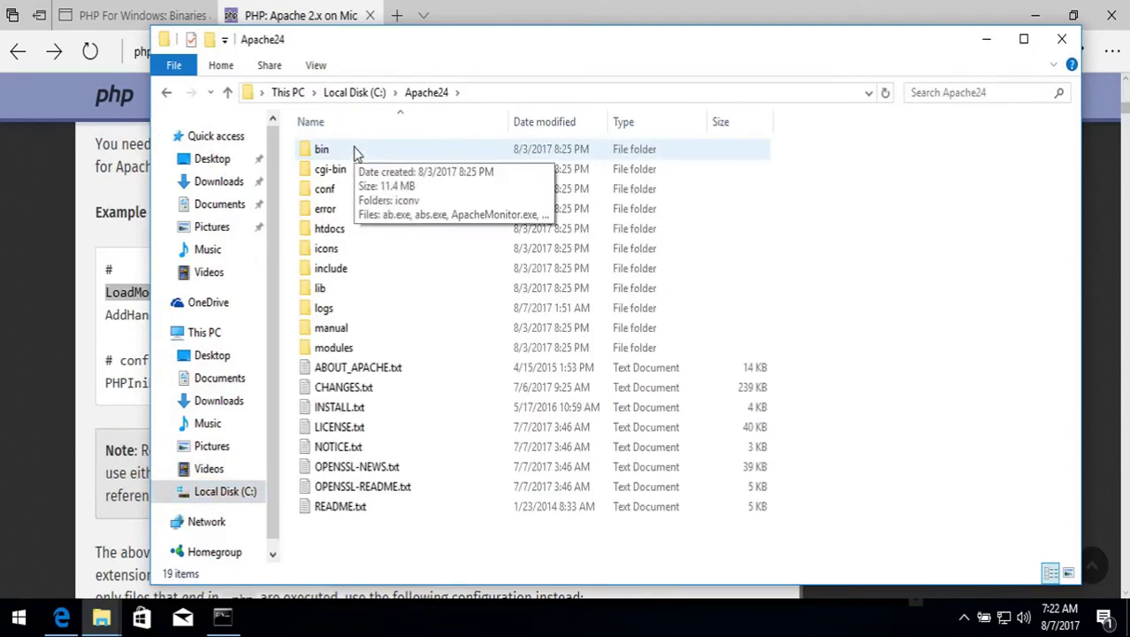
click(354, 193)
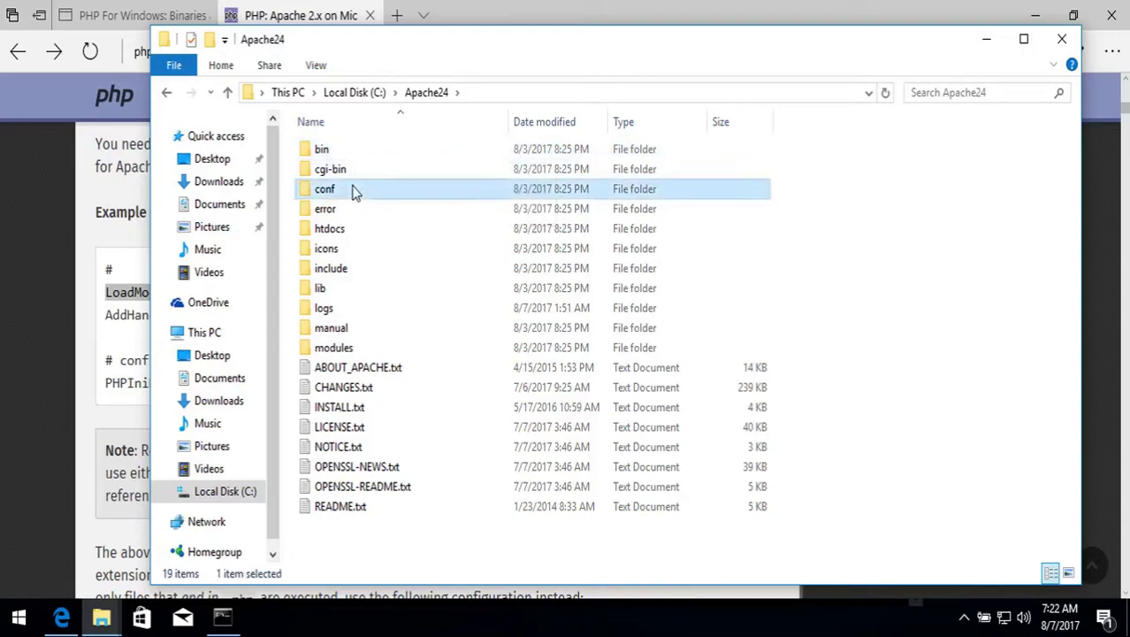
double_click(354, 193)
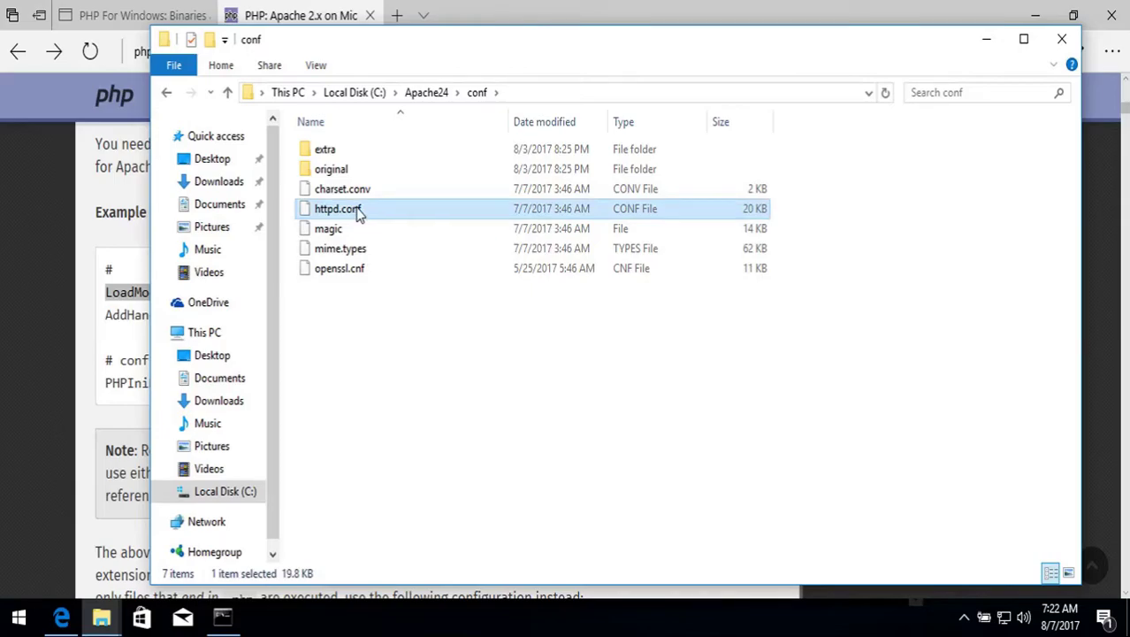
Open httpd.conf with Notepad, keeping Notepad as the app always used for .conf files
right_click(369, 217)
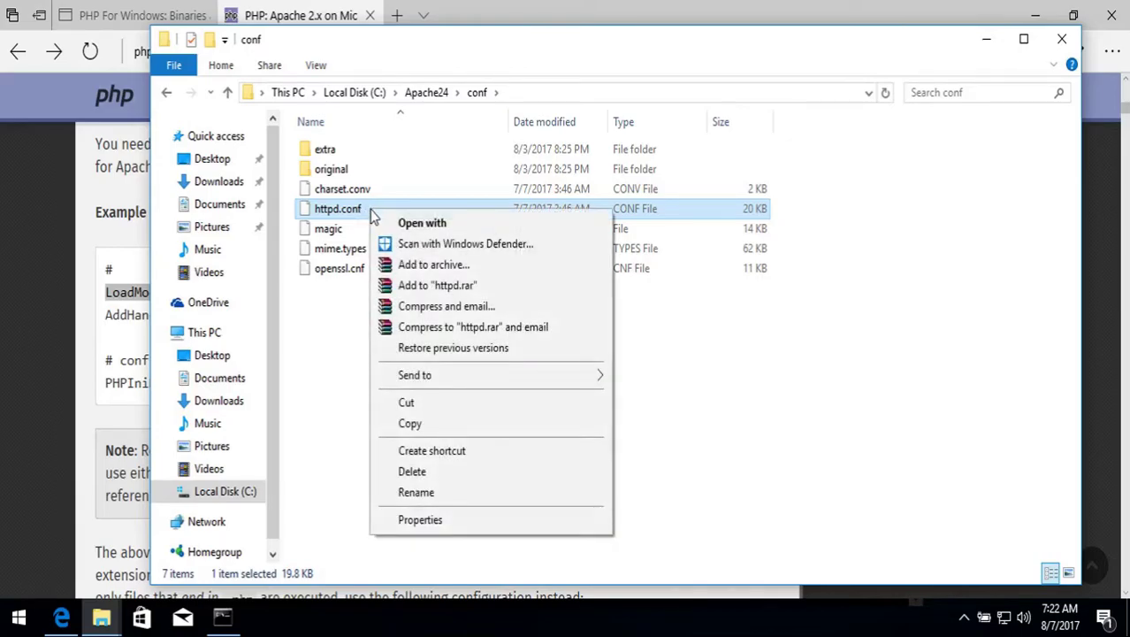
click(395, 223)
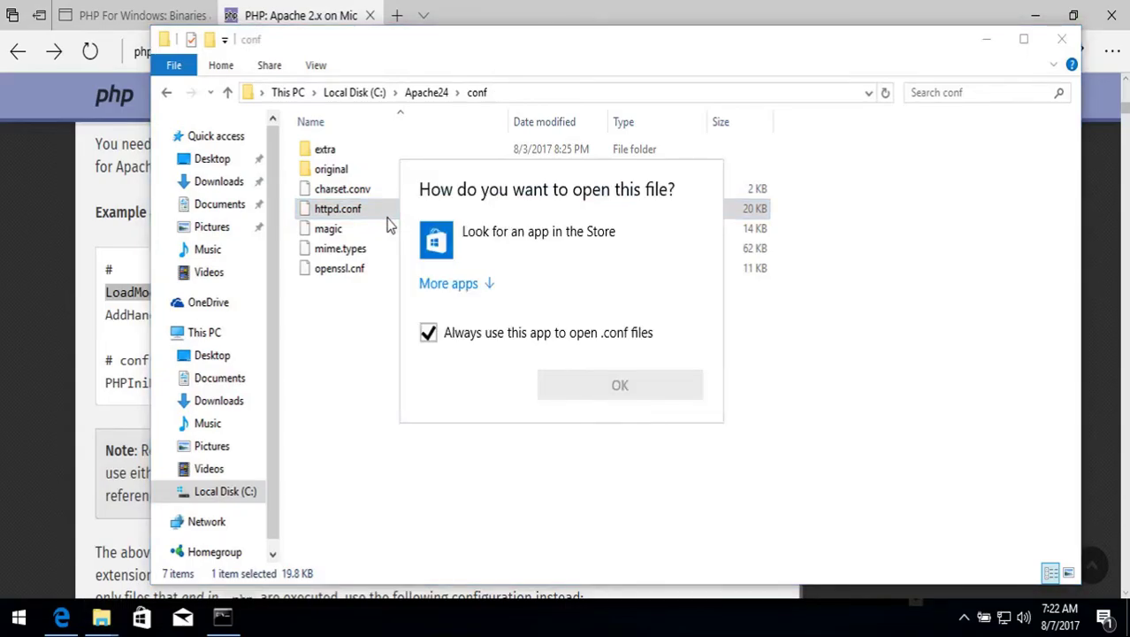
click(437, 284)
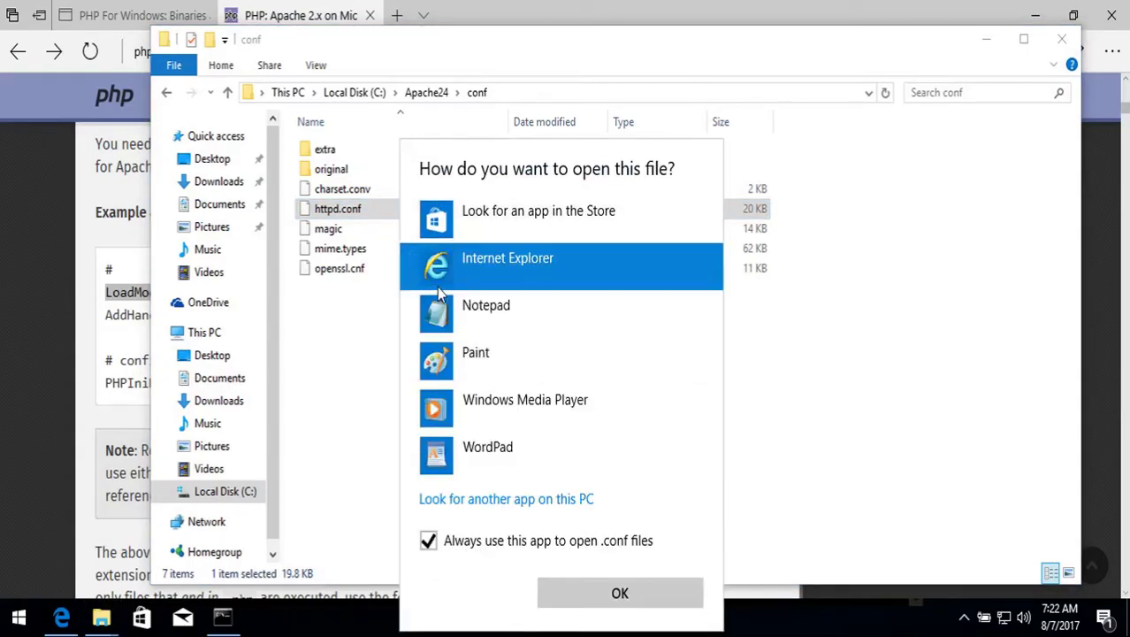
click(488, 318)
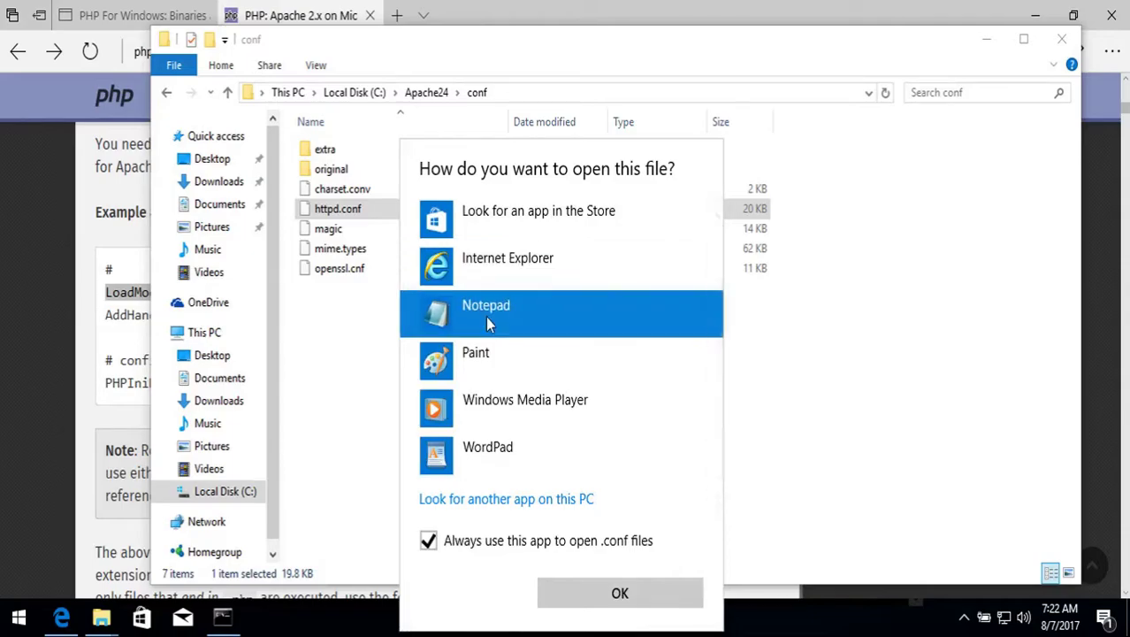
click(588, 604)
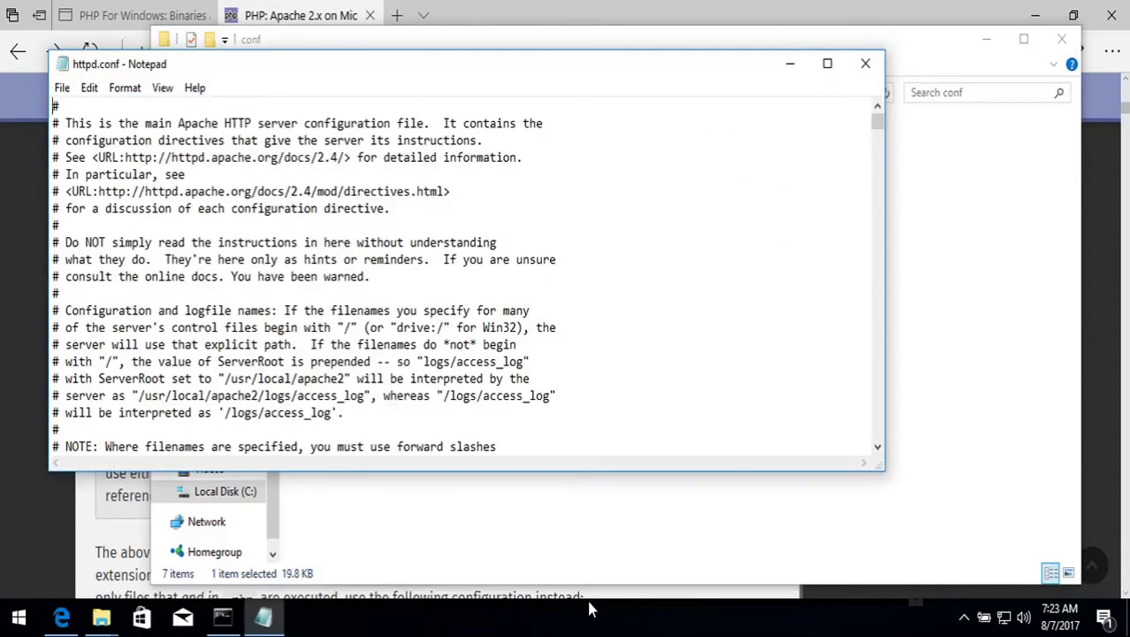
Maximize the httpd.conf window and search the file for "loadmodule", continuing to the second occurrence
click(829, 66)
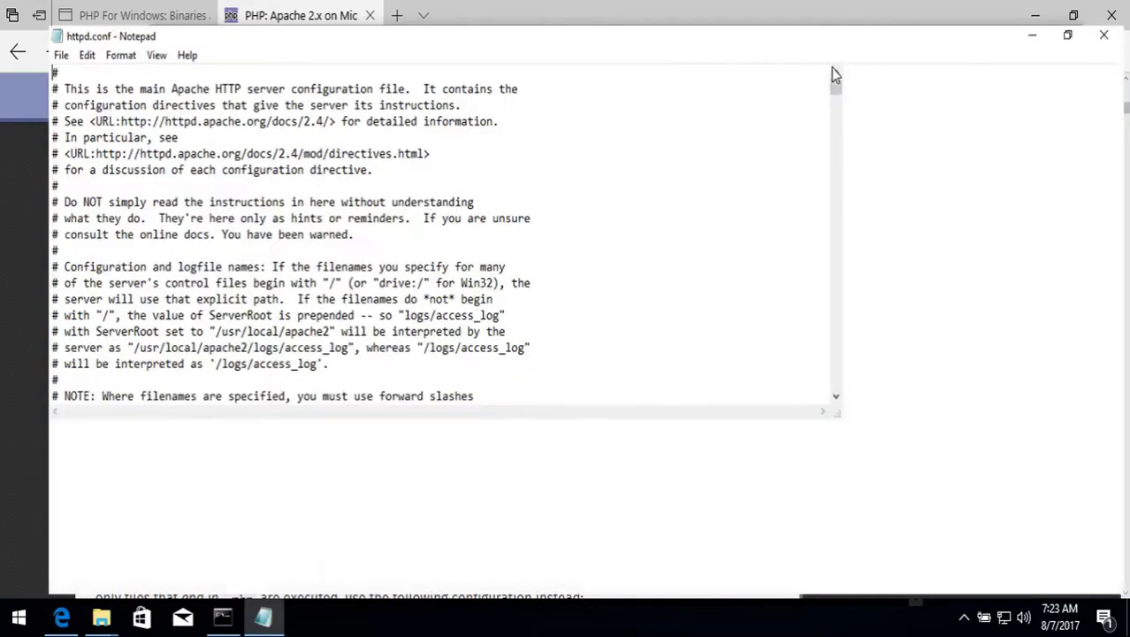
key(ctrl+f)
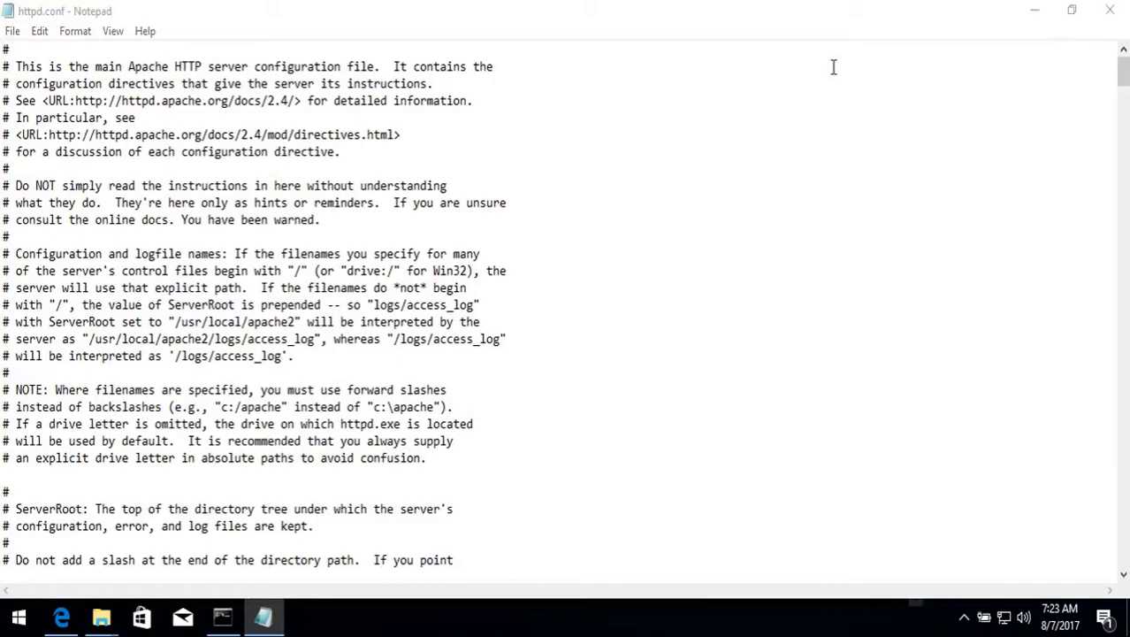
text(load)
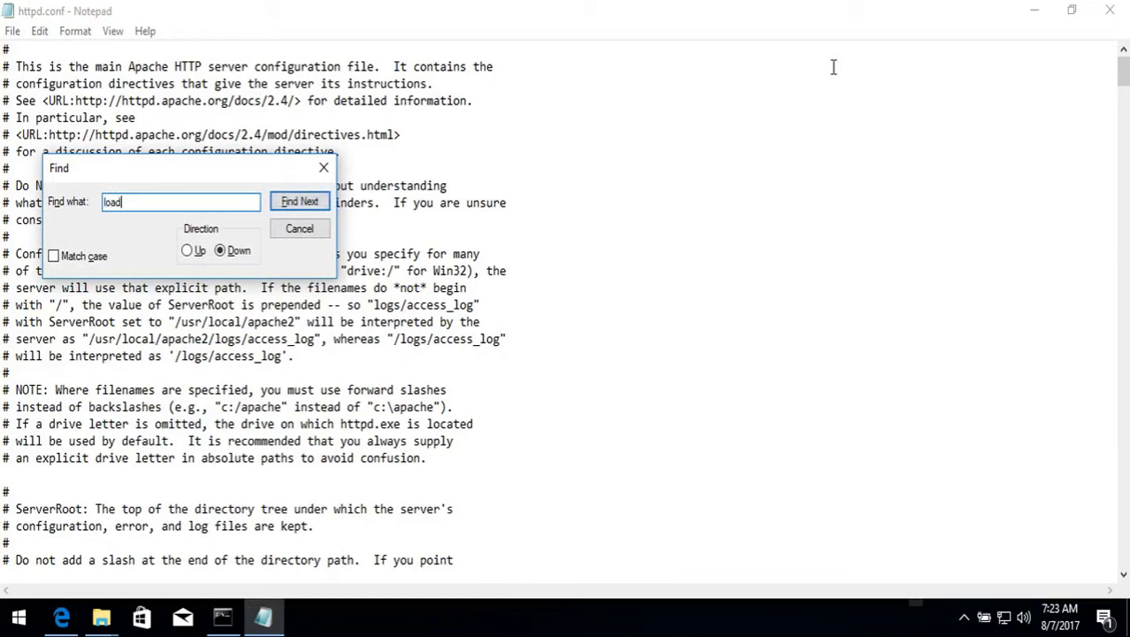
text(module)
key(Return)
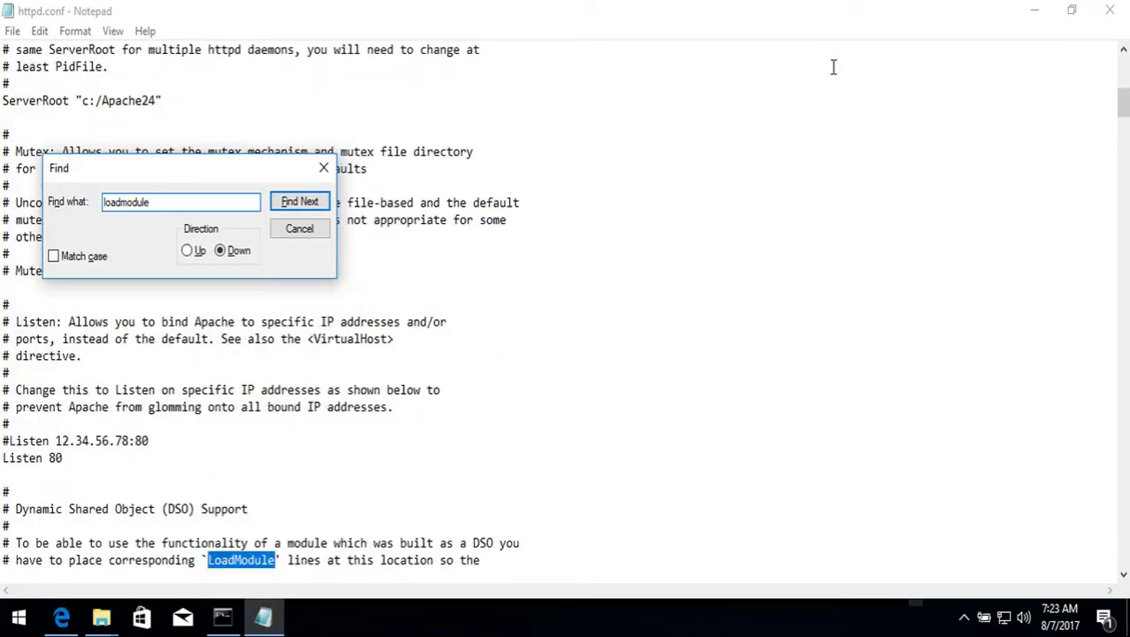
key(Return)
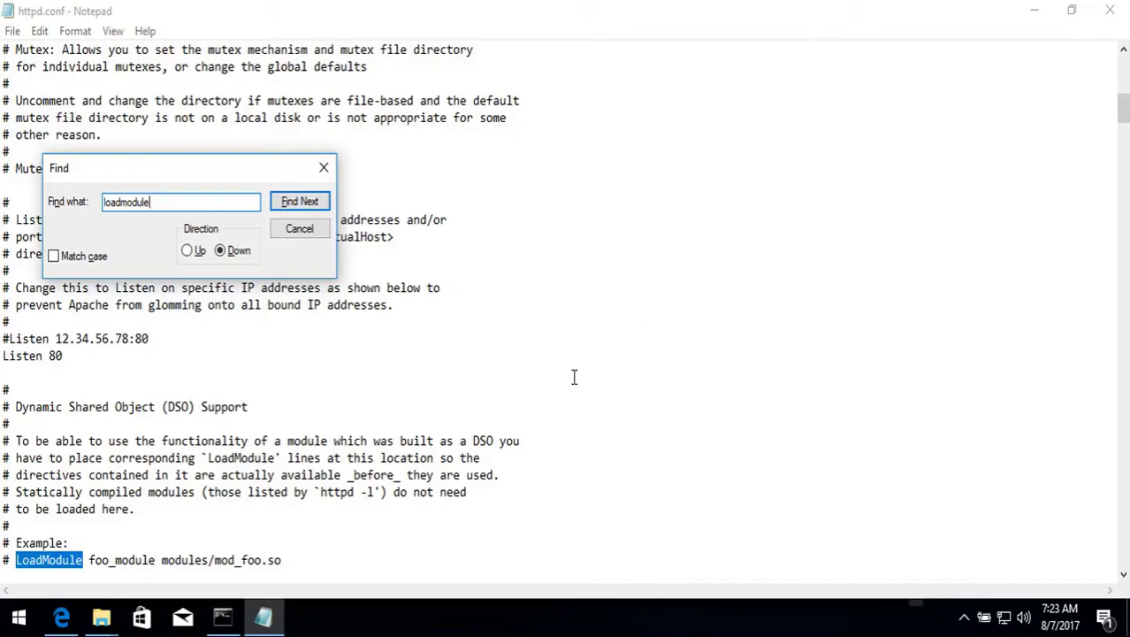
Insert the copied line LoadModule php5_module "c:/php/php5apache2.dll" directly below the xml2enc_module entry ending the LoadModule list
scroll(573, 377, down, 1)
scroll(573, 377, down, 18)
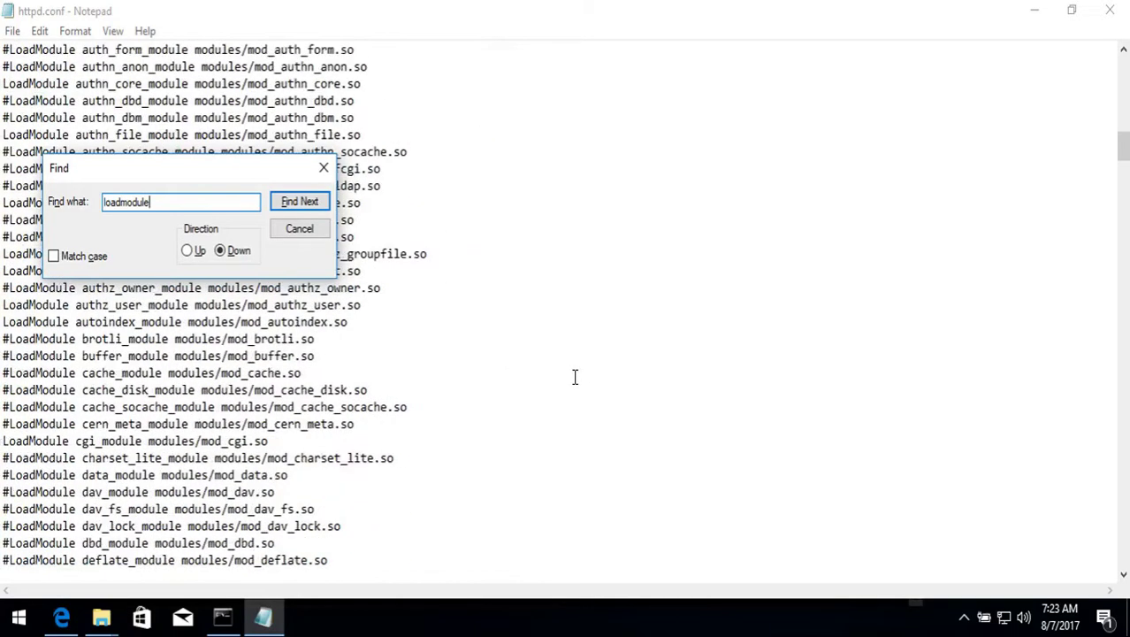
scroll(575, 377, down, 15)
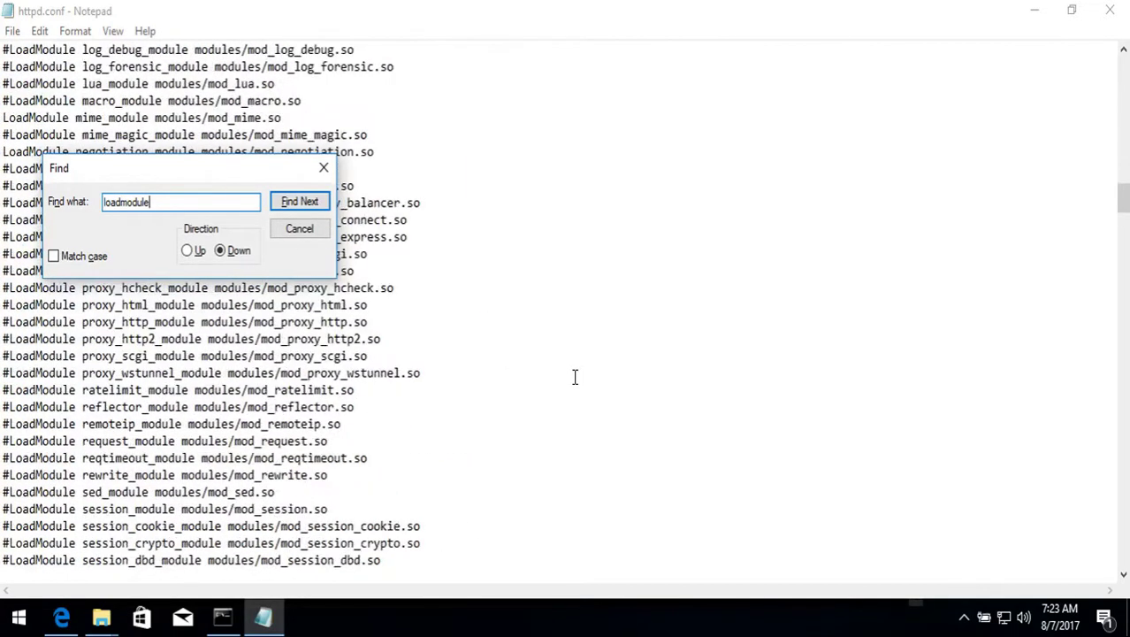
scroll(574, 377, down, 6)
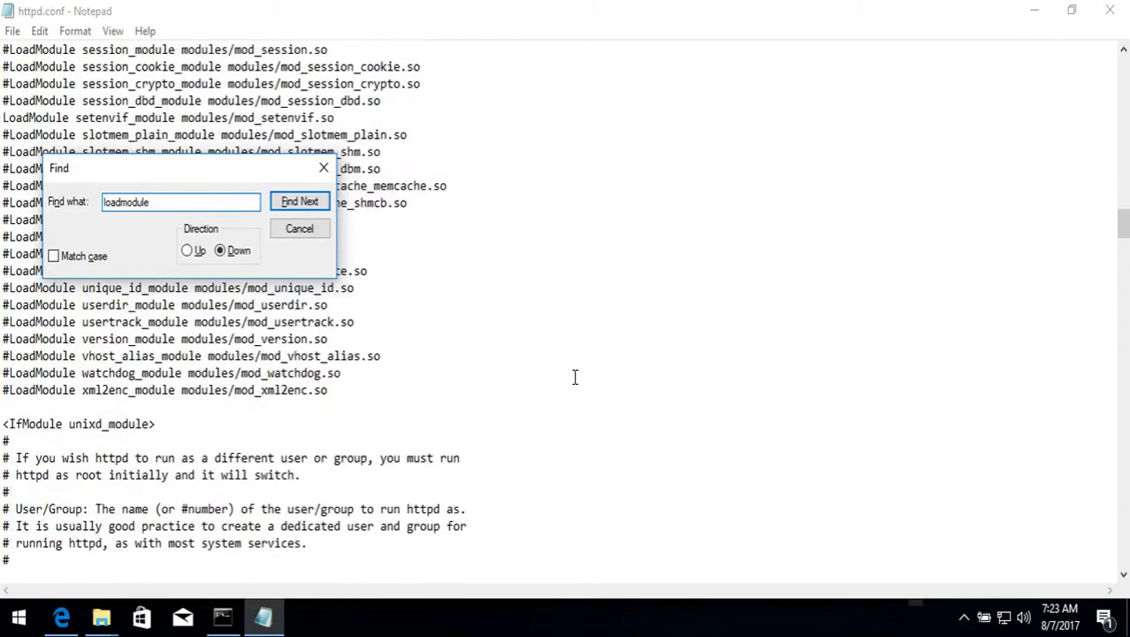
click(249, 402)
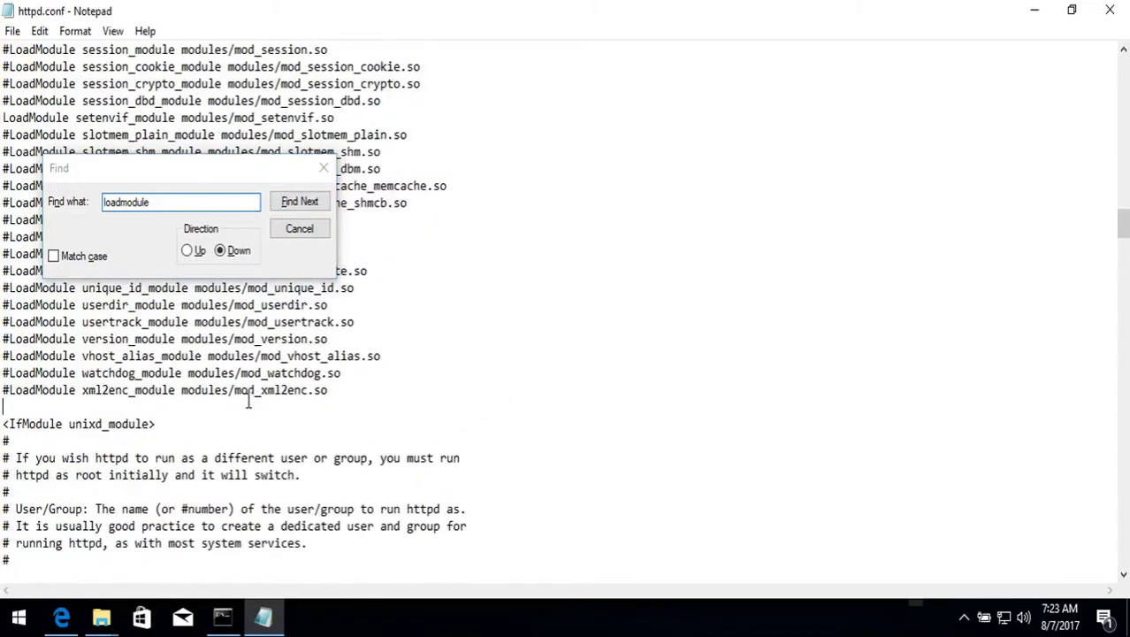
key(Return)
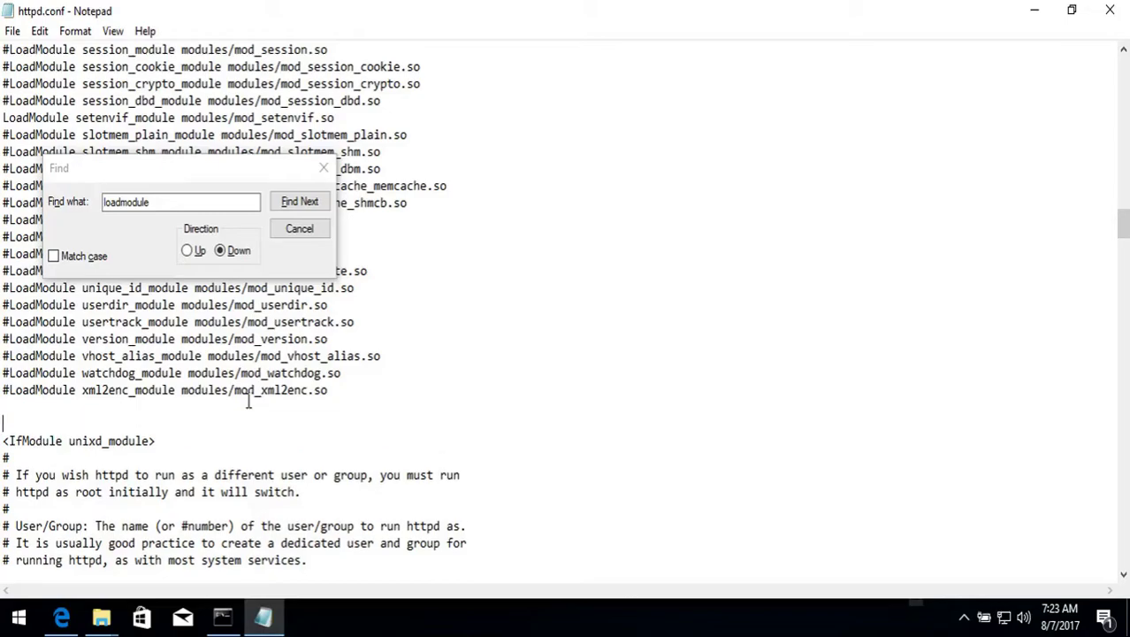
text(LoadModule php5_module "c:/php/php5apache2.dll")
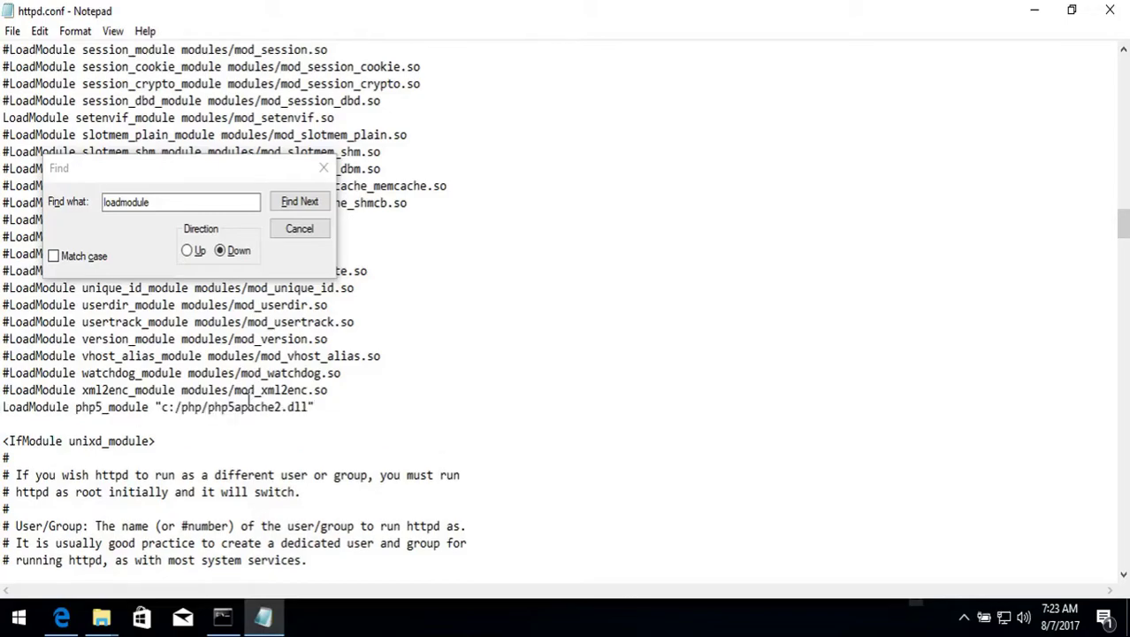
Switch to the C:\php folder in File Explorer and copy the base name of php7apache2_4.dll without renaming the file
click(100, 619)
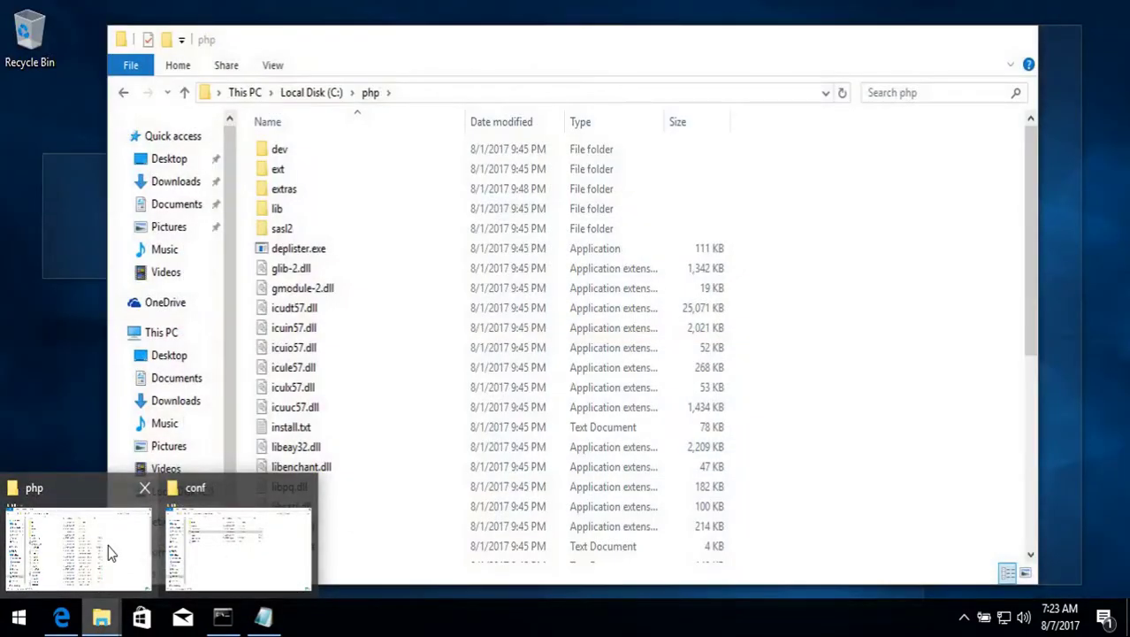
click(108, 544)
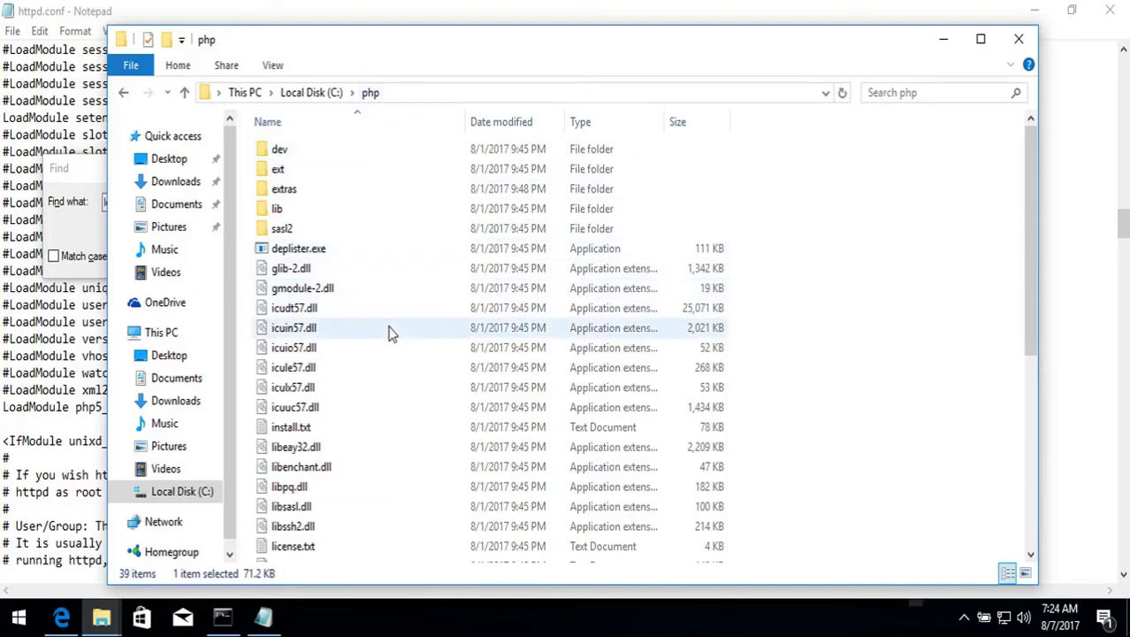
scroll(389, 332, down, 3)
scroll(392, 333, down, 3)
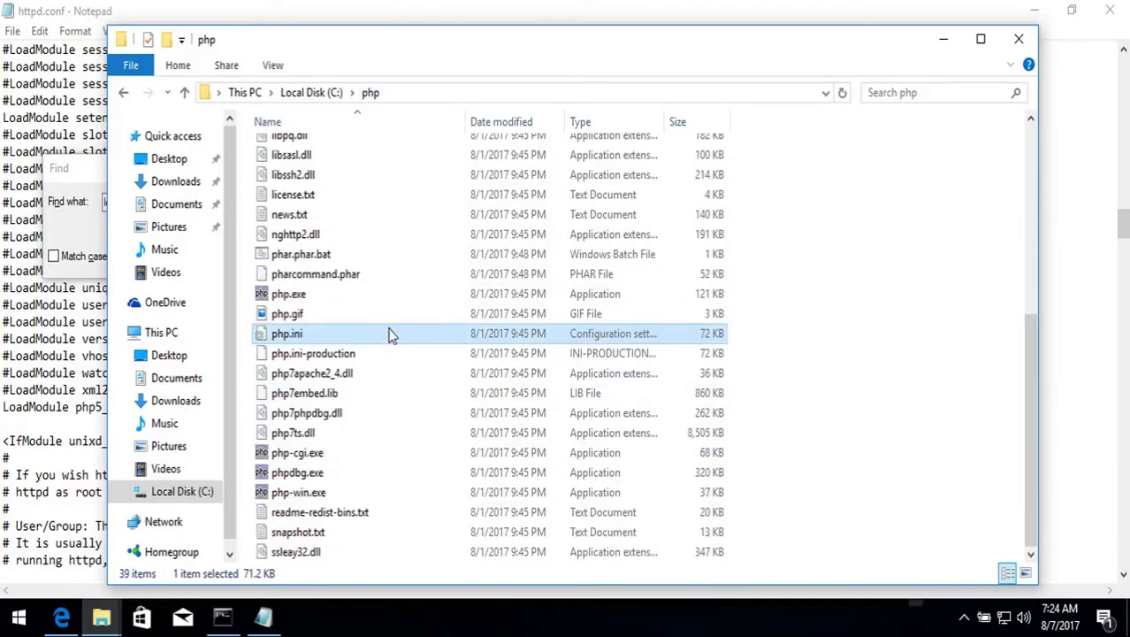
click(348, 377)
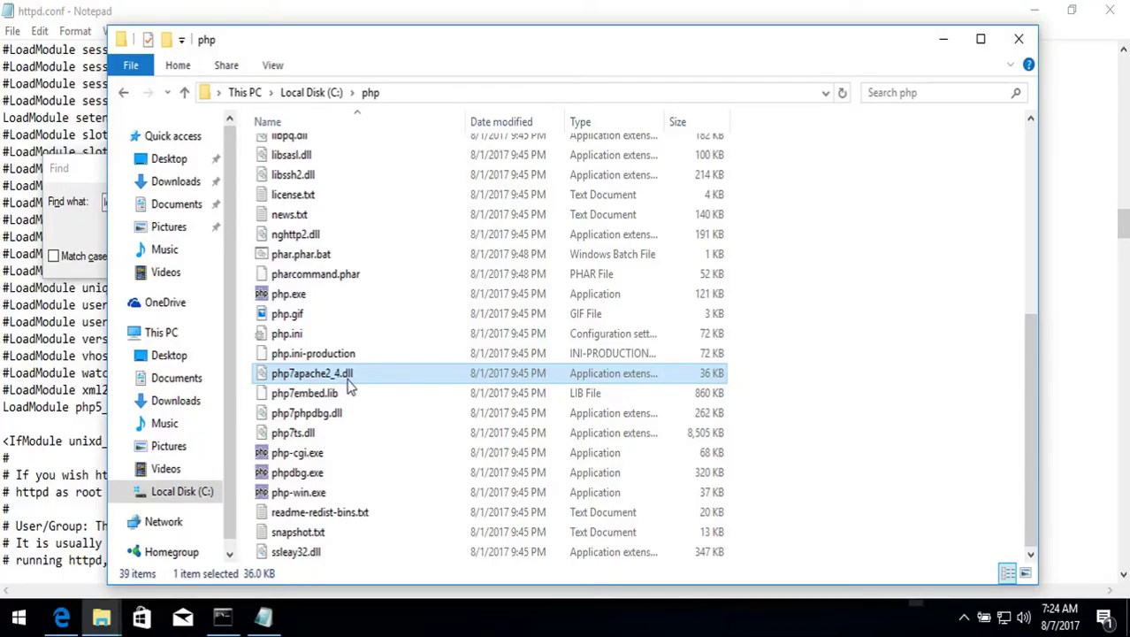
click(347, 378)
key(ctrl+c)
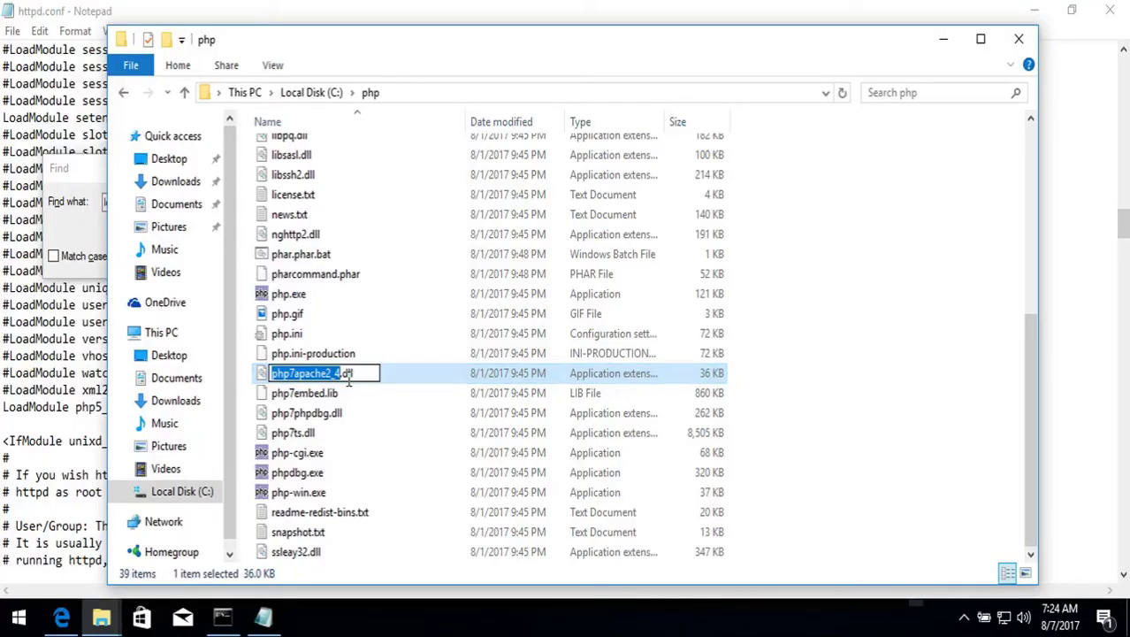
key(Escape)
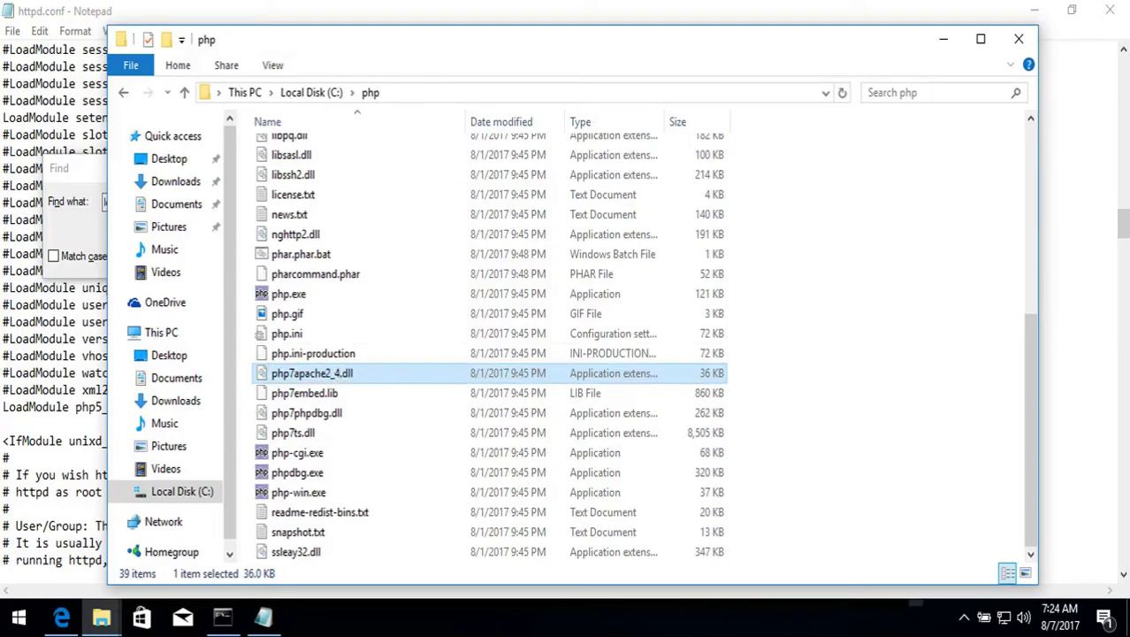
Change the new LoadModule line in httpd.conf to load php7_module from "c:/php/php7apache2_4.dll"
click(86, 19)
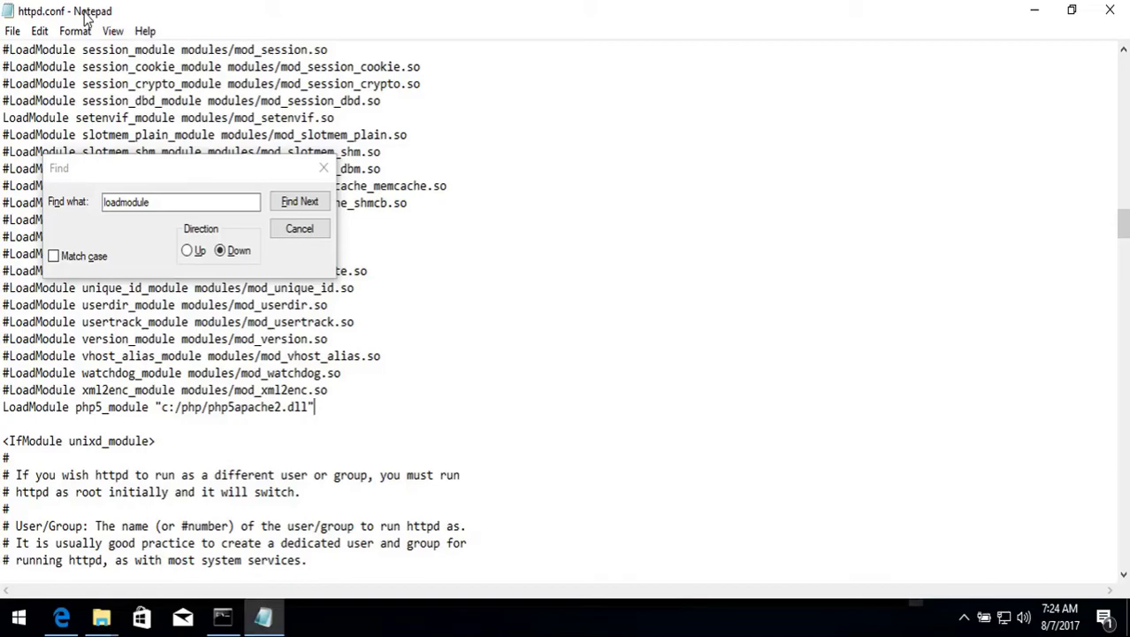
click(208, 408)
shift+click(282, 408)
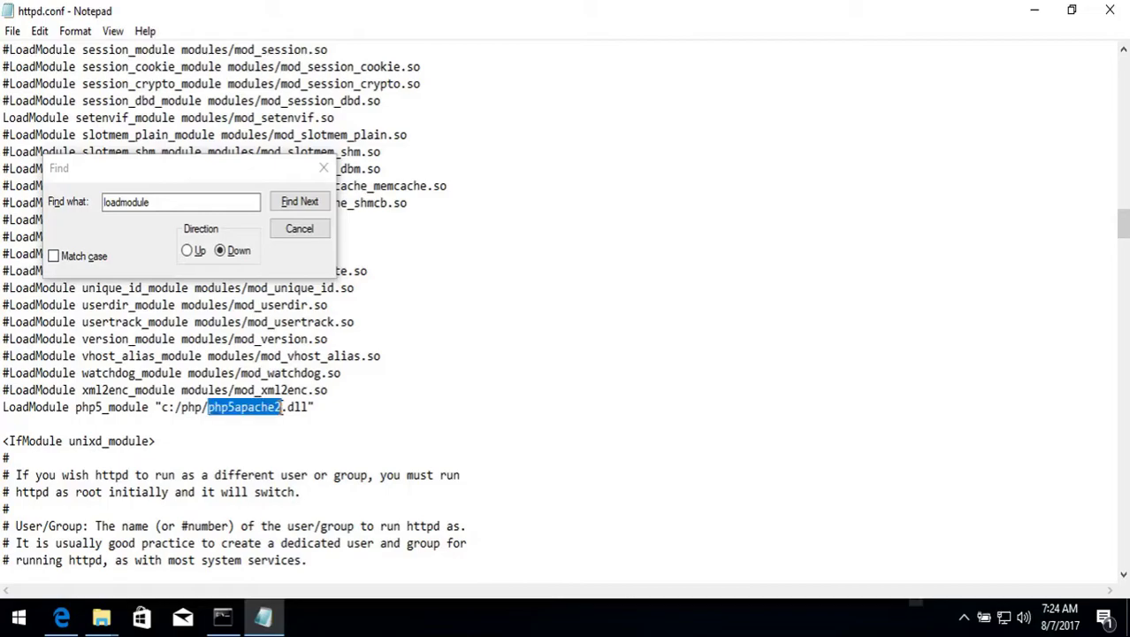
key(ctrl+v)
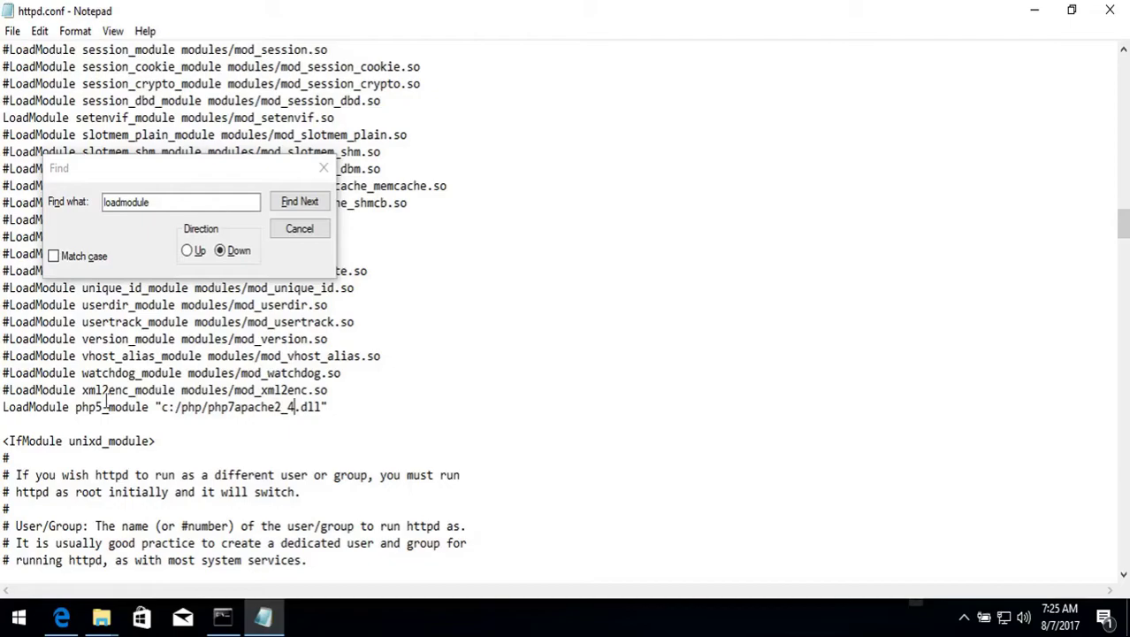
click(103, 406)
key(BackSpace)
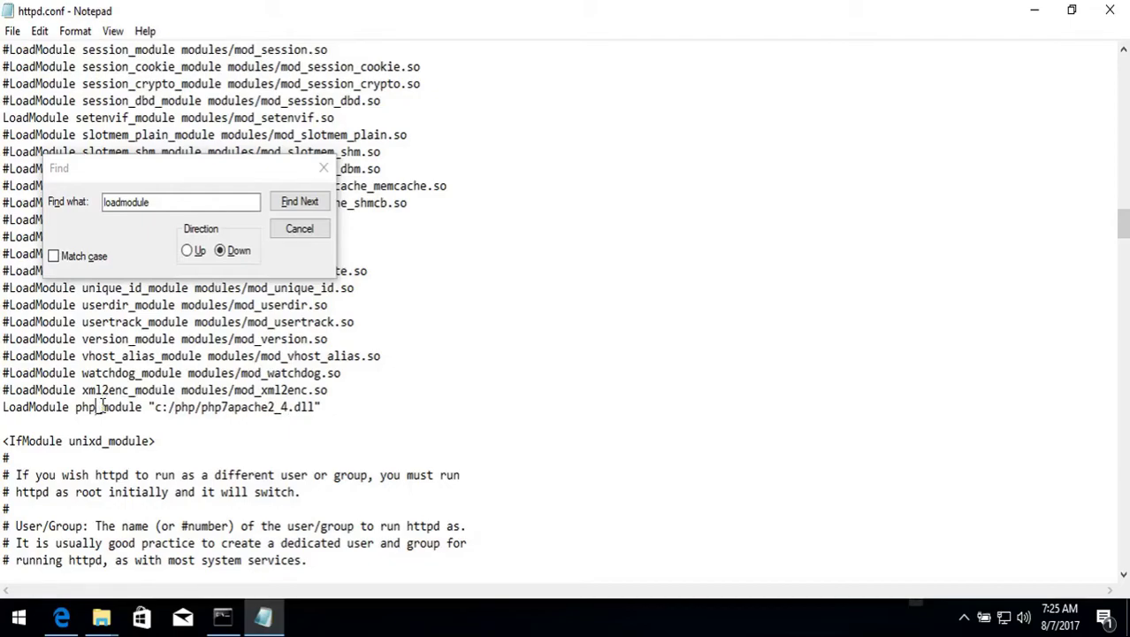
text(7)
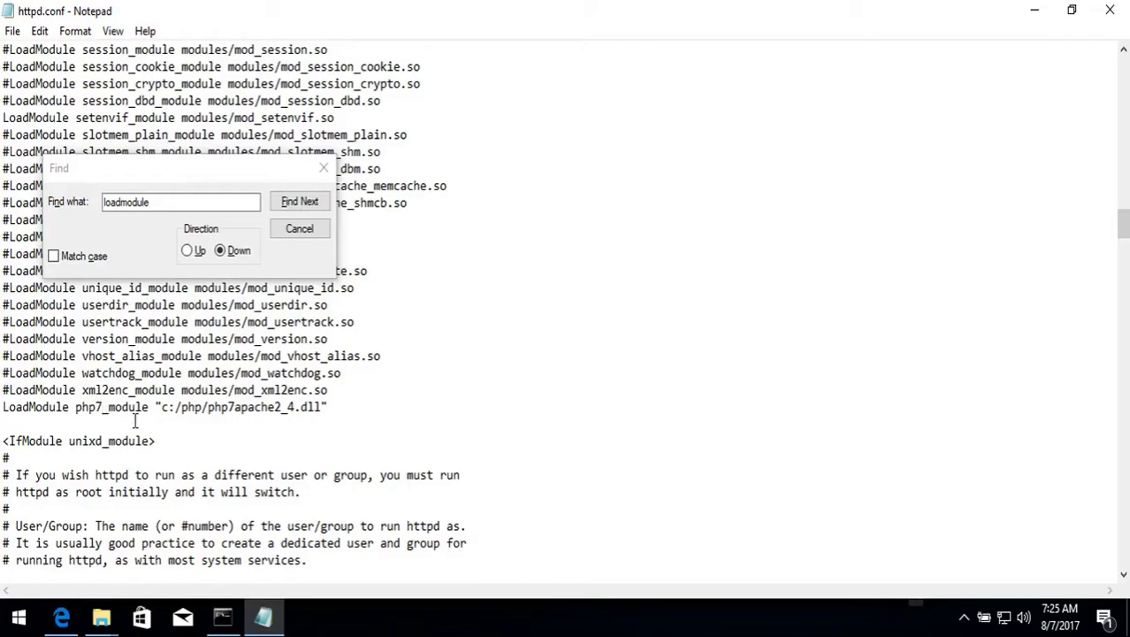
Copy the line AddHandler application/x-httpd-php .php from the PHP manual in Edge and paste it at the end of httpd.conf in Notepad
click(61, 617)
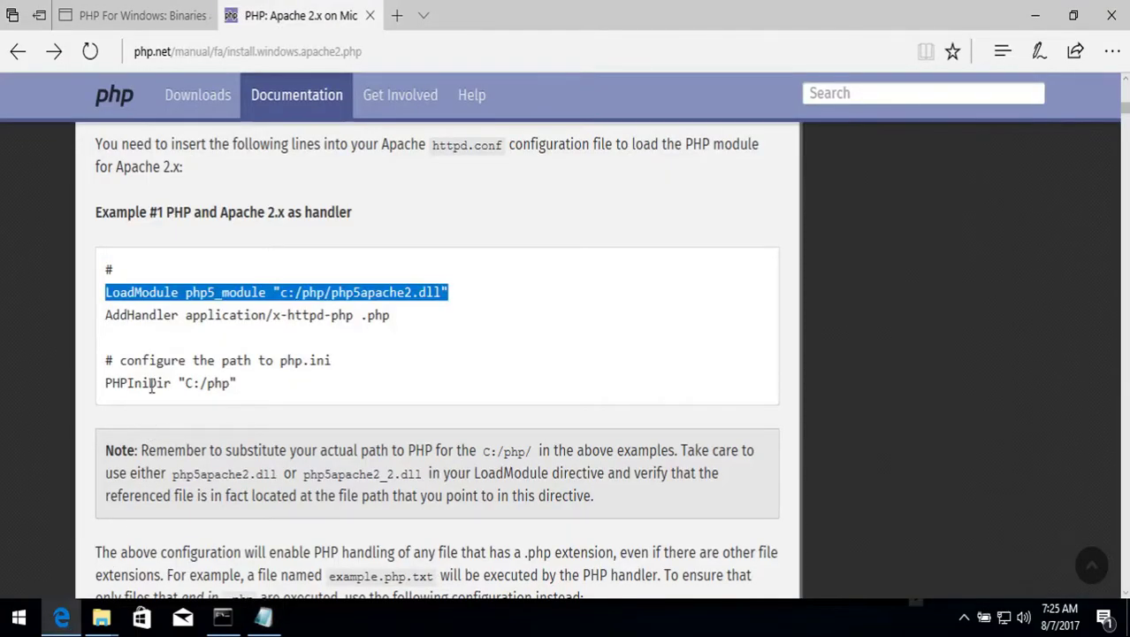
drag(106, 315, 396, 316)
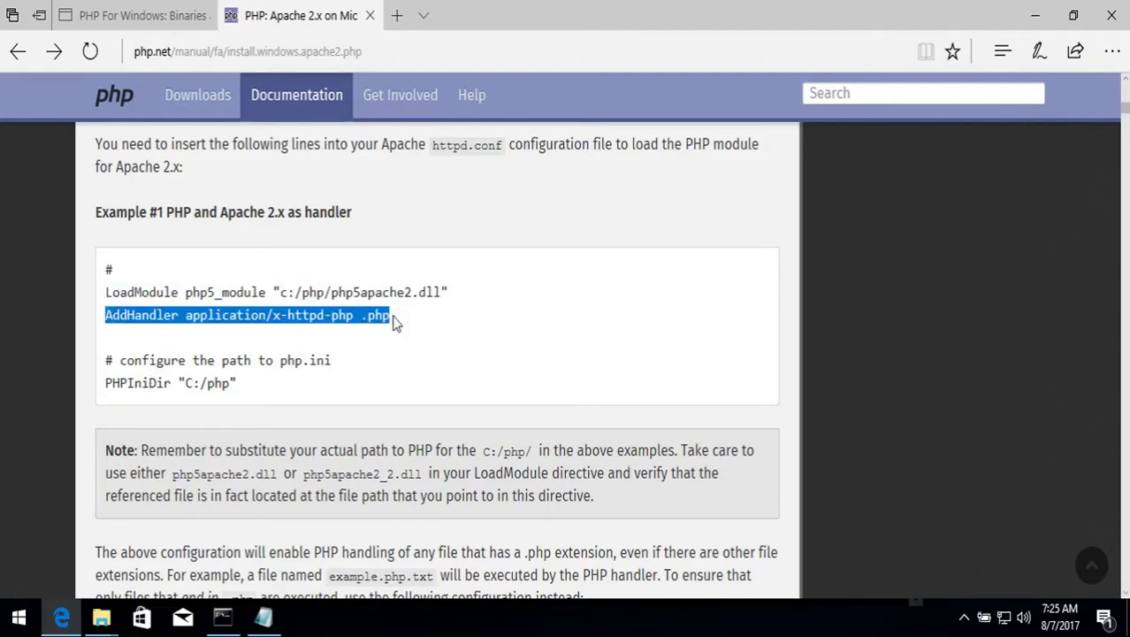
right_click(383, 316)
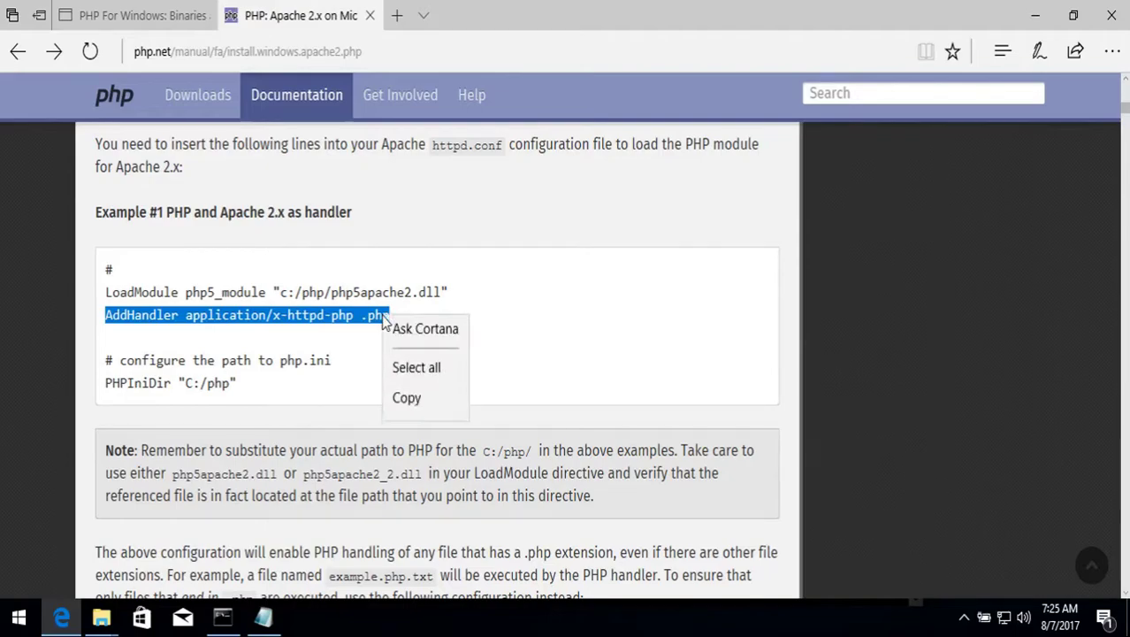
click(405, 408)
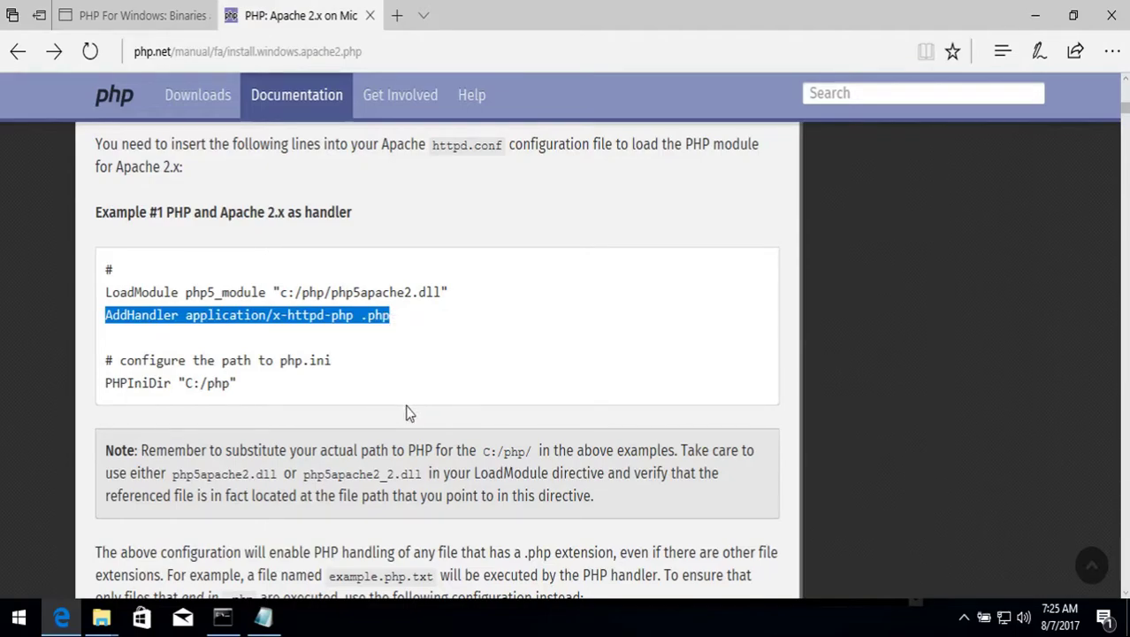
click(264, 618)
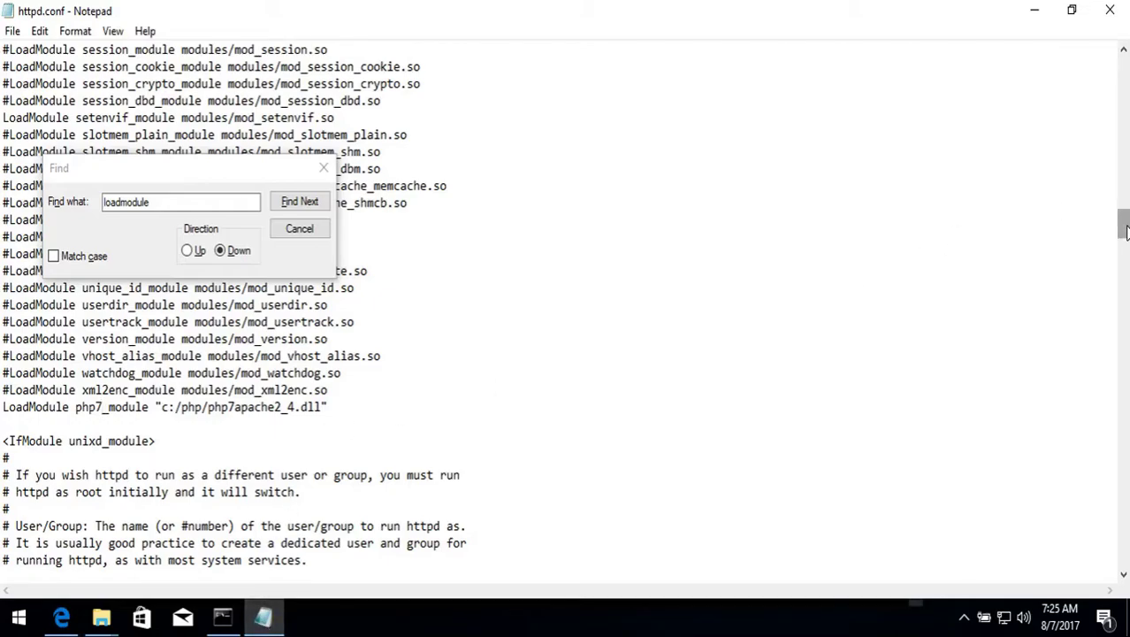
click(1121, 299)
drag(1121, 298, 1122, 553)
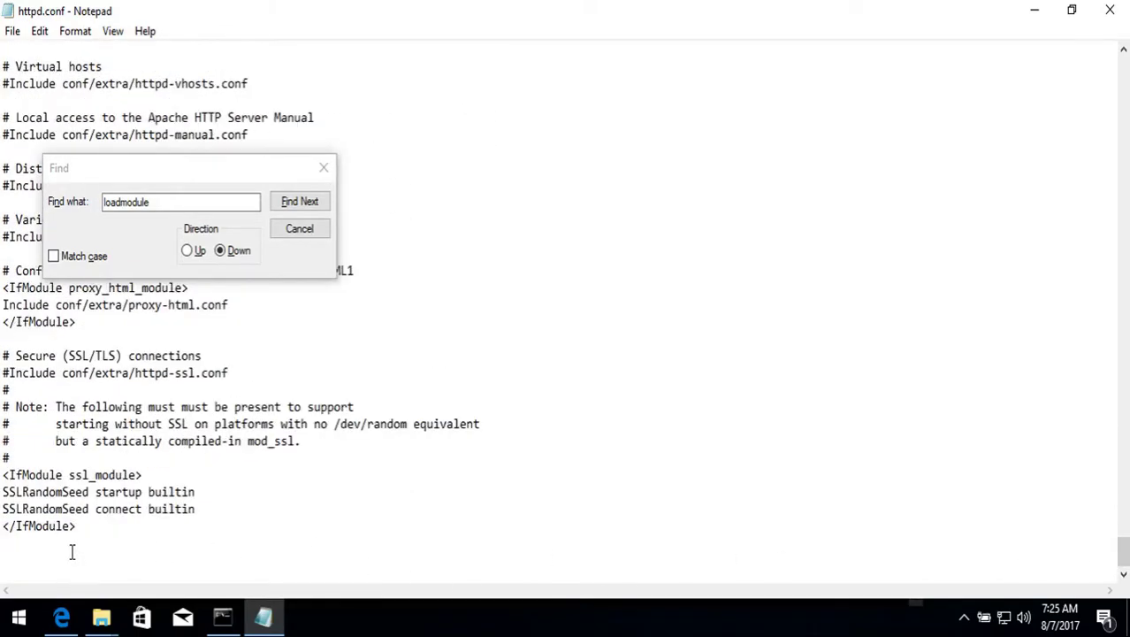
key(ctrl+v)
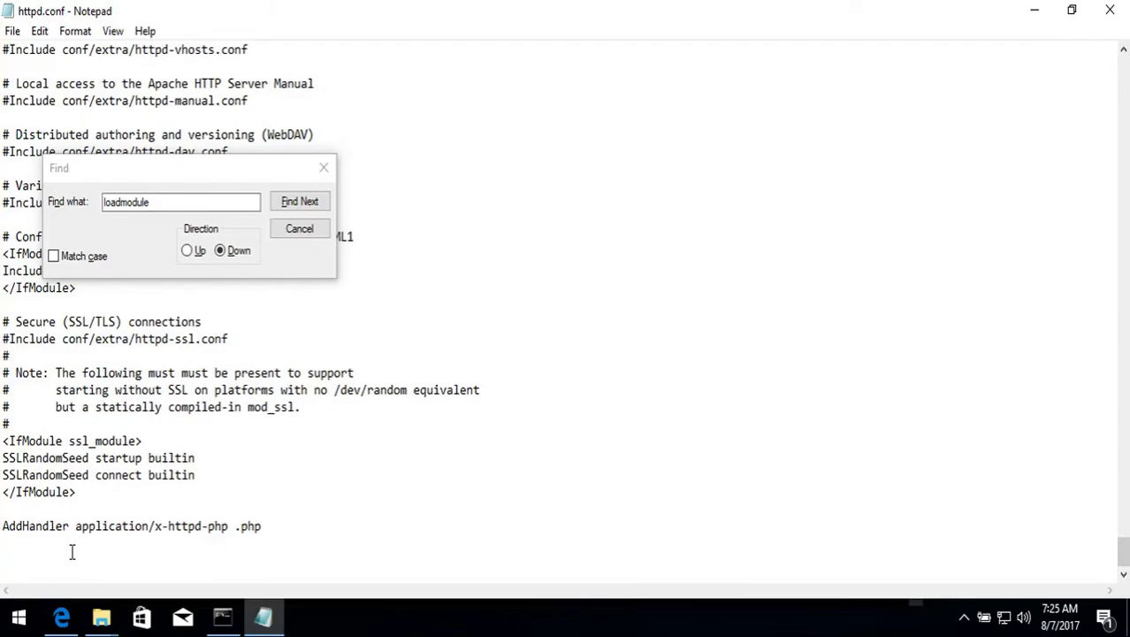
Copy the comment "# configure the path to php.ini" and PHPIniDir "C:/php" from the PHP manual in Edge to the end of httpd.conf in Notepad
click(61, 616)
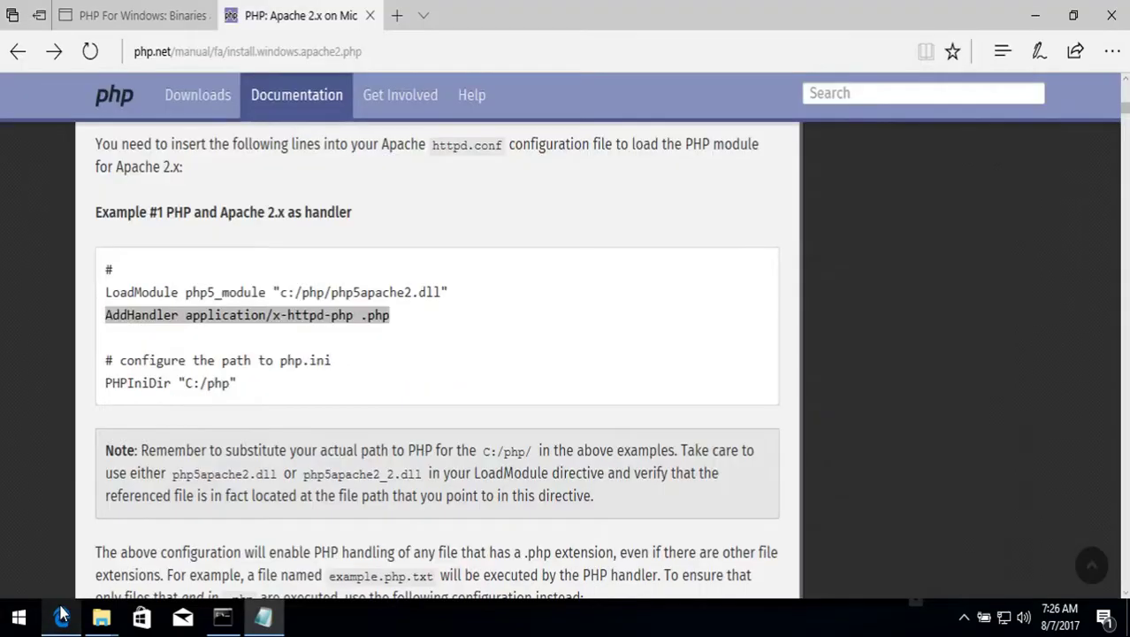
drag(105, 389, 166, 384)
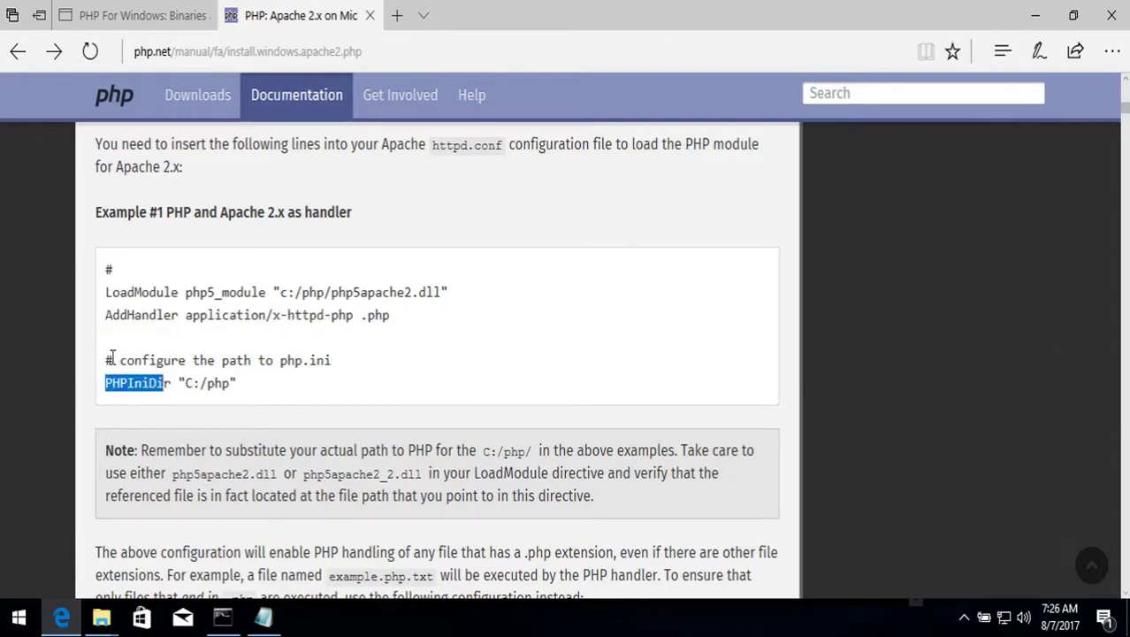
drag(106, 358, 242, 383)
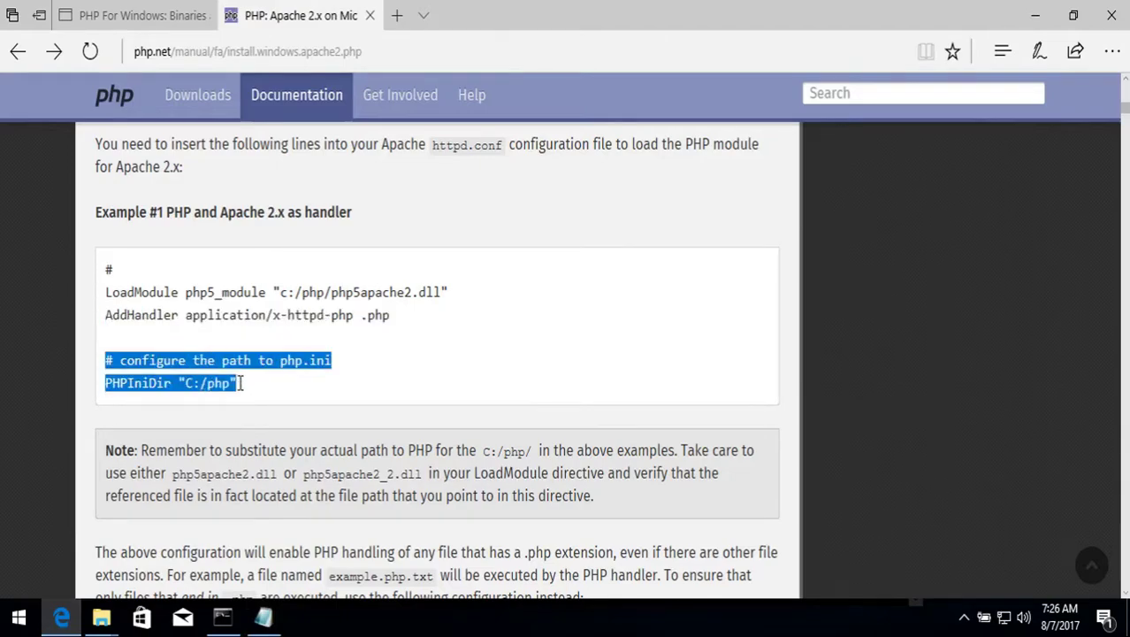
right_click(222, 395)
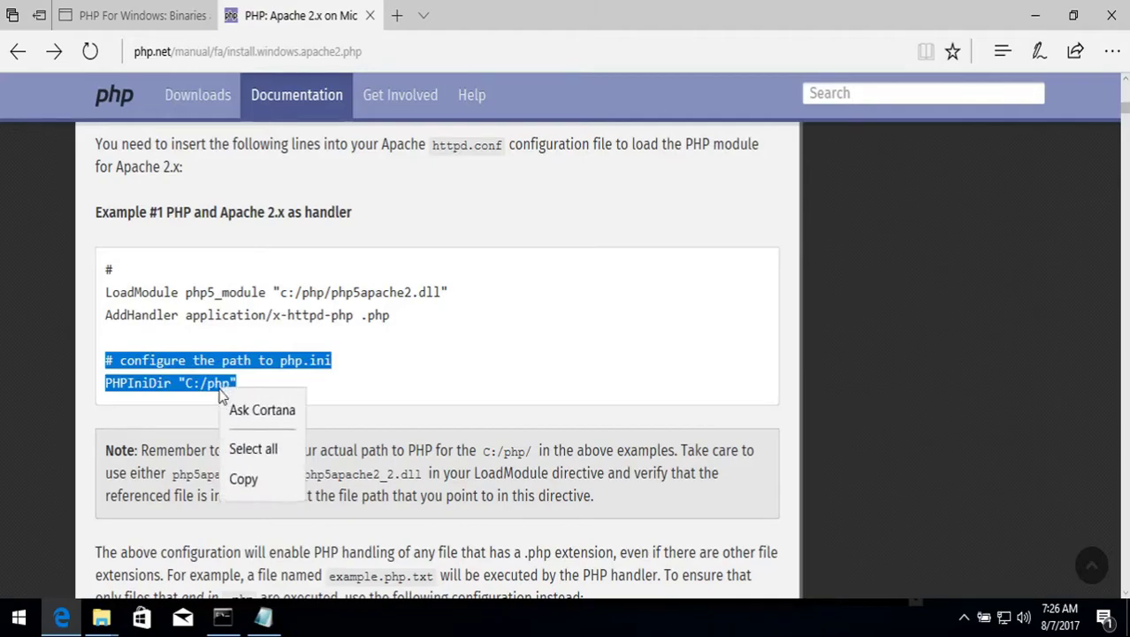
click(241, 475)
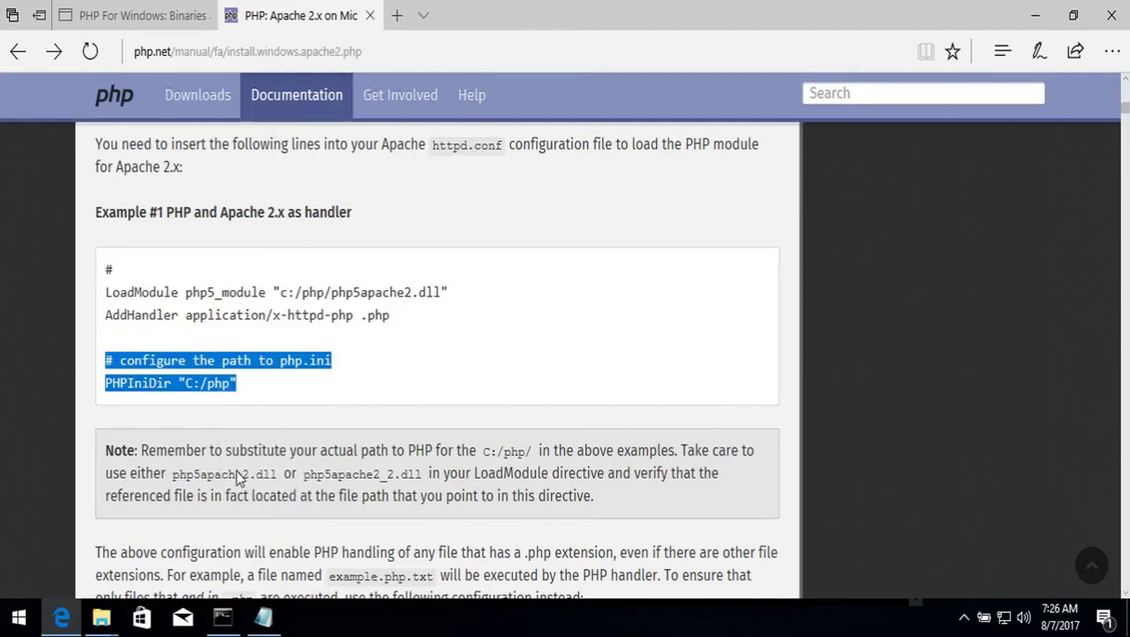
click(263, 618)
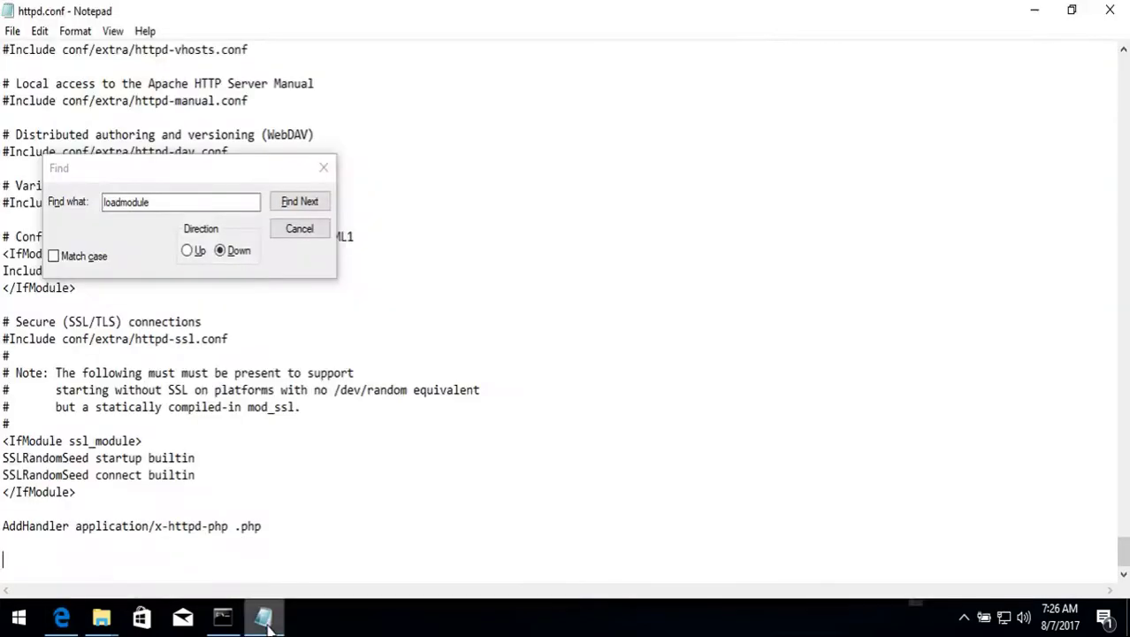
right_click(51, 558)
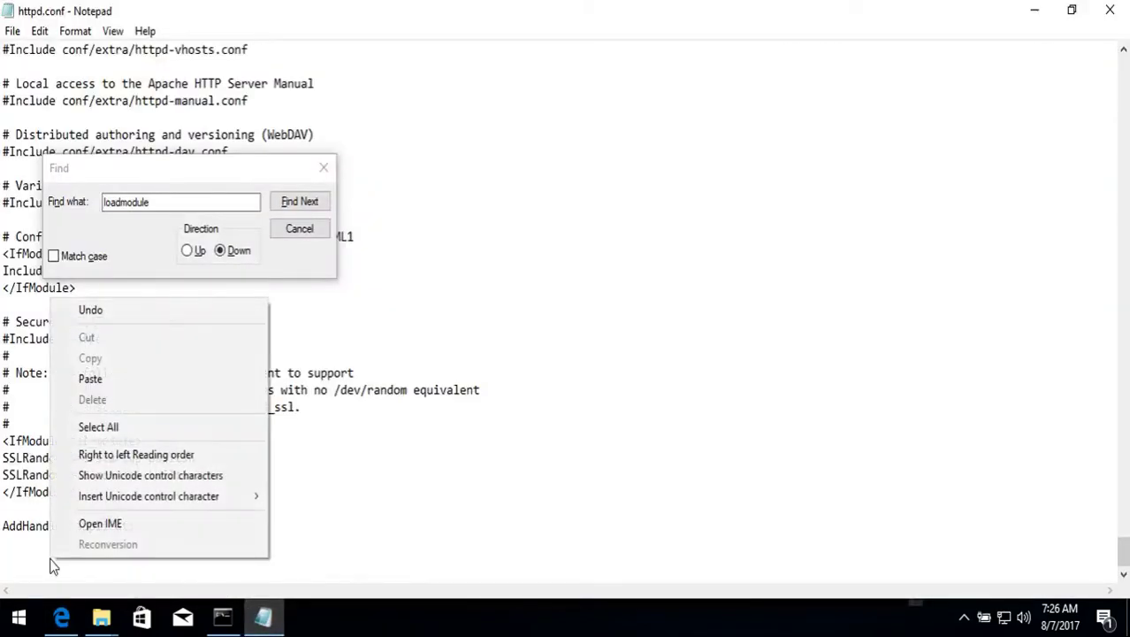
click(132, 381)
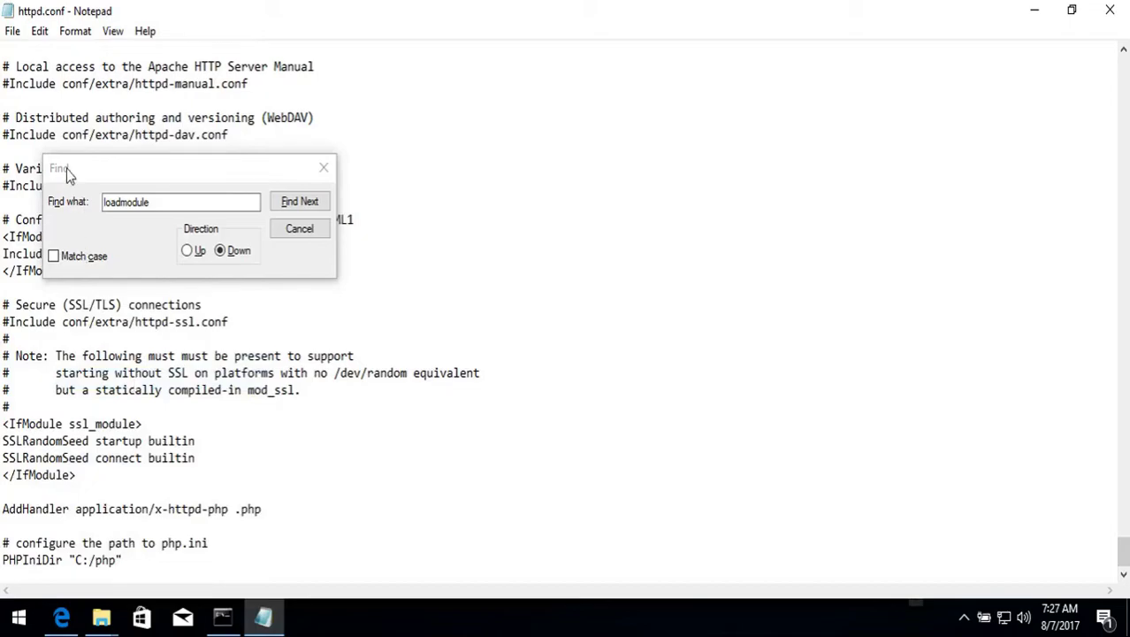
Save httpd.conf, and close both Notepad and the Command Prompt window
click(12, 31)
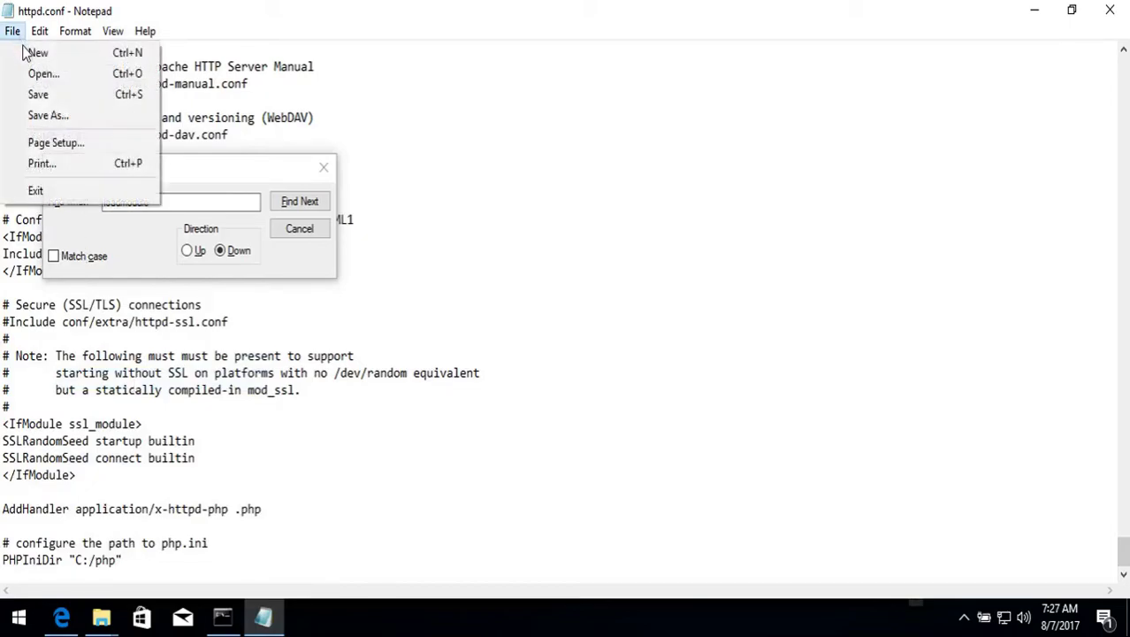
click(35, 94)
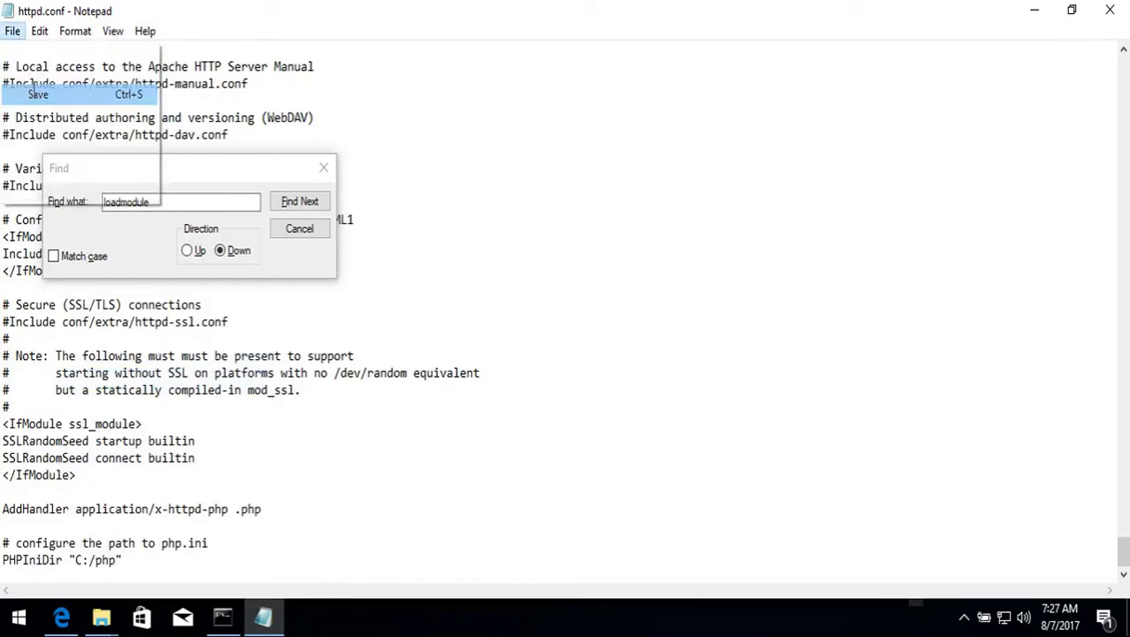
click(1125, 9)
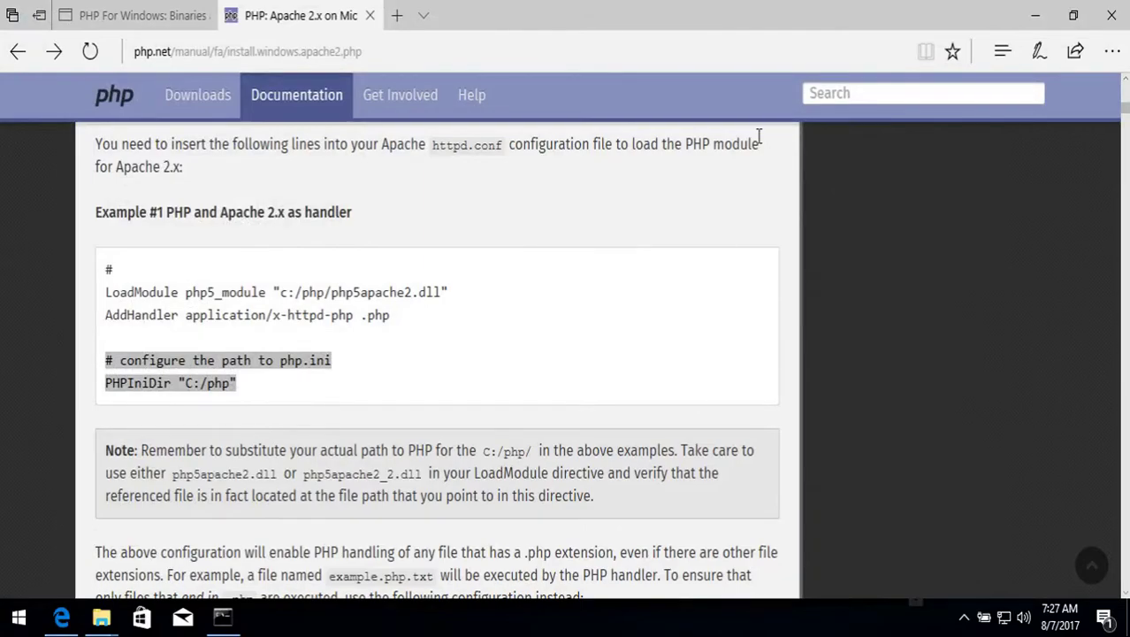
click(228, 617)
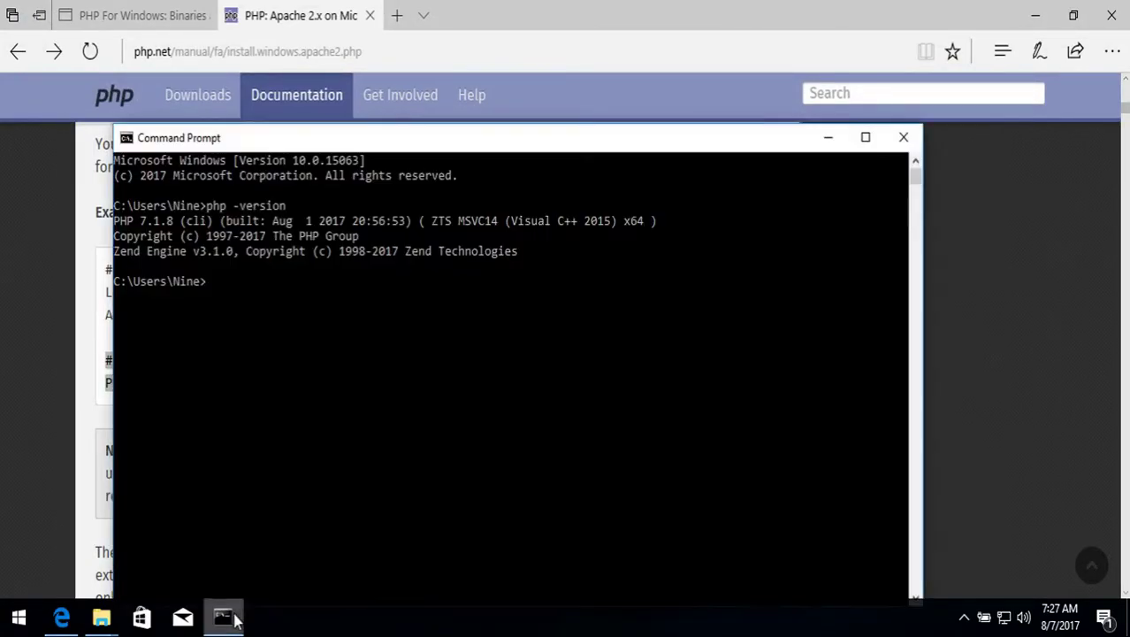
click(911, 138)
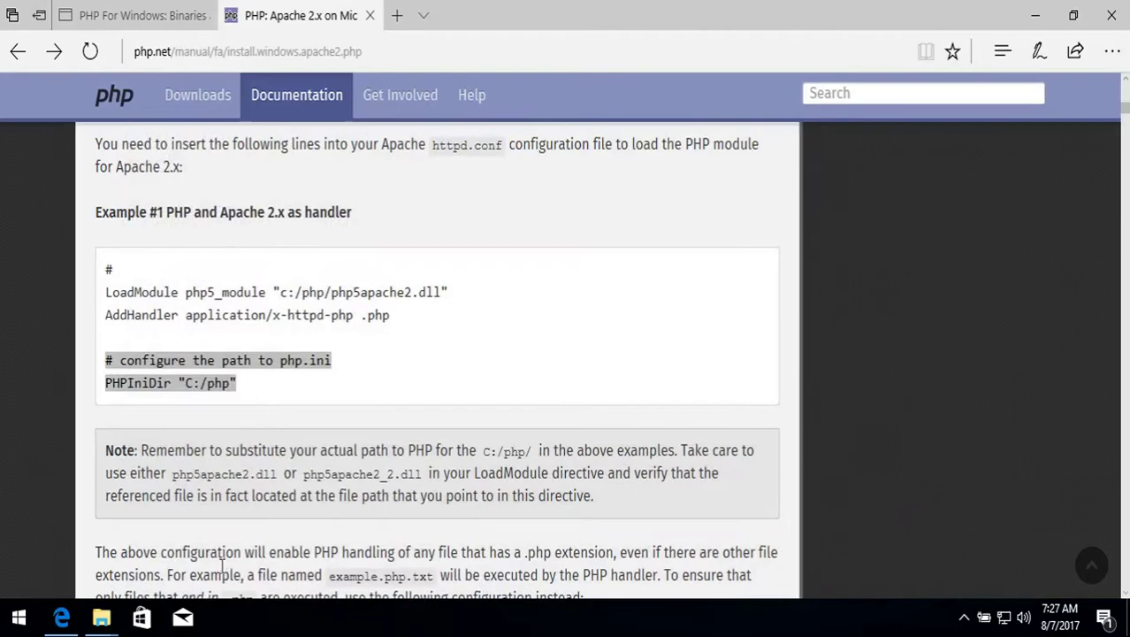
Open the Windows Services app and restart the Apache2.4 service
click(21, 619)
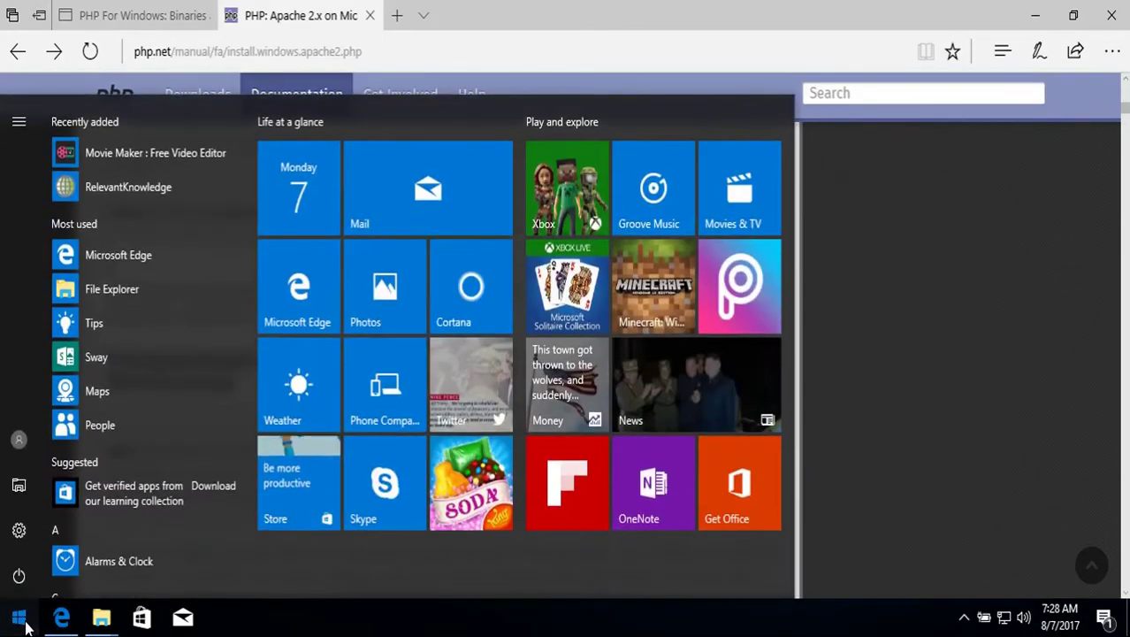
text(services)
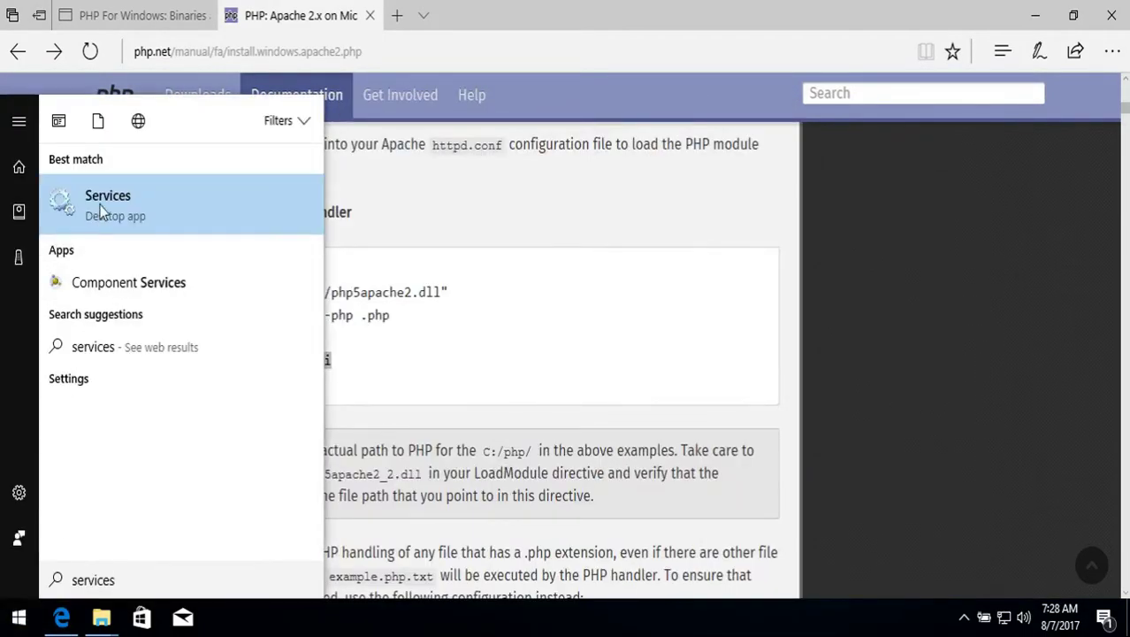
click(100, 211)
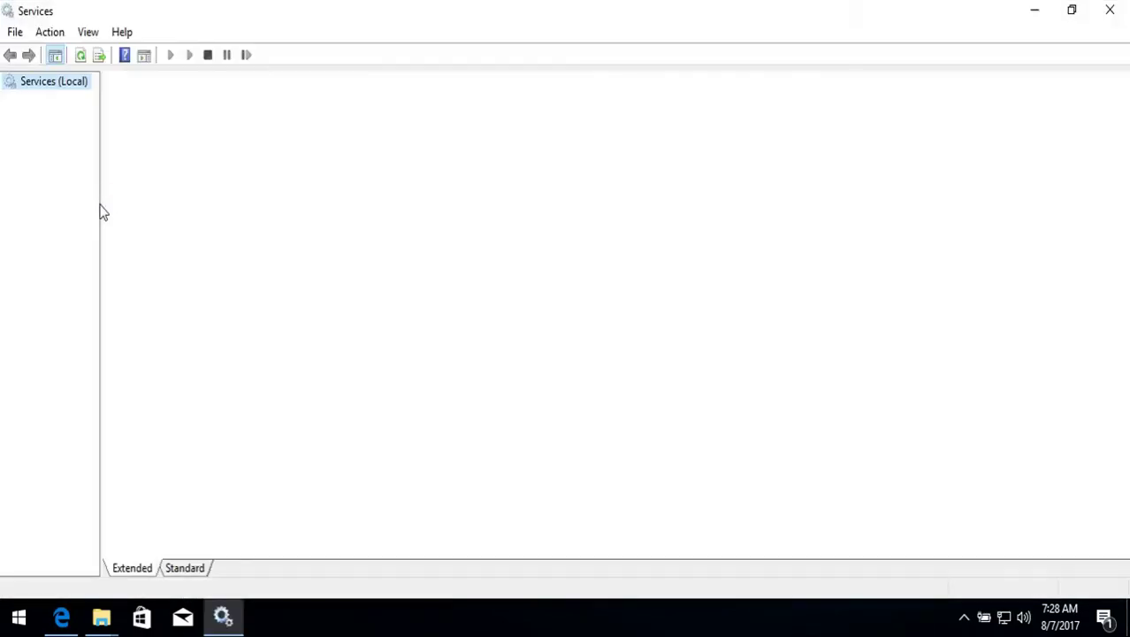
click(541, 168)
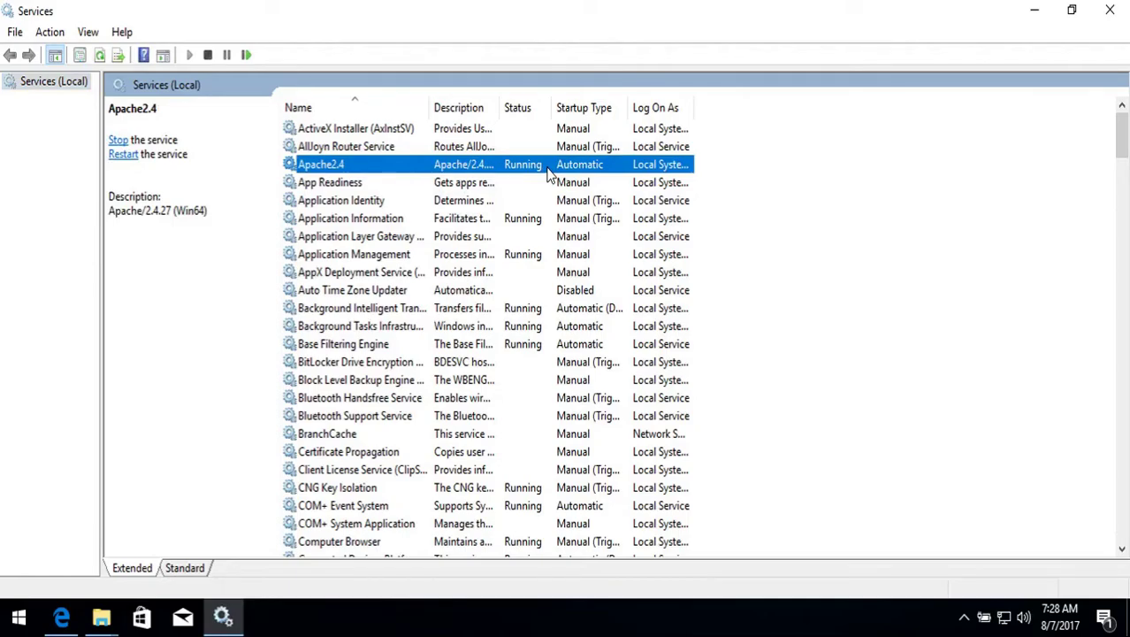
right_click(549, 173)
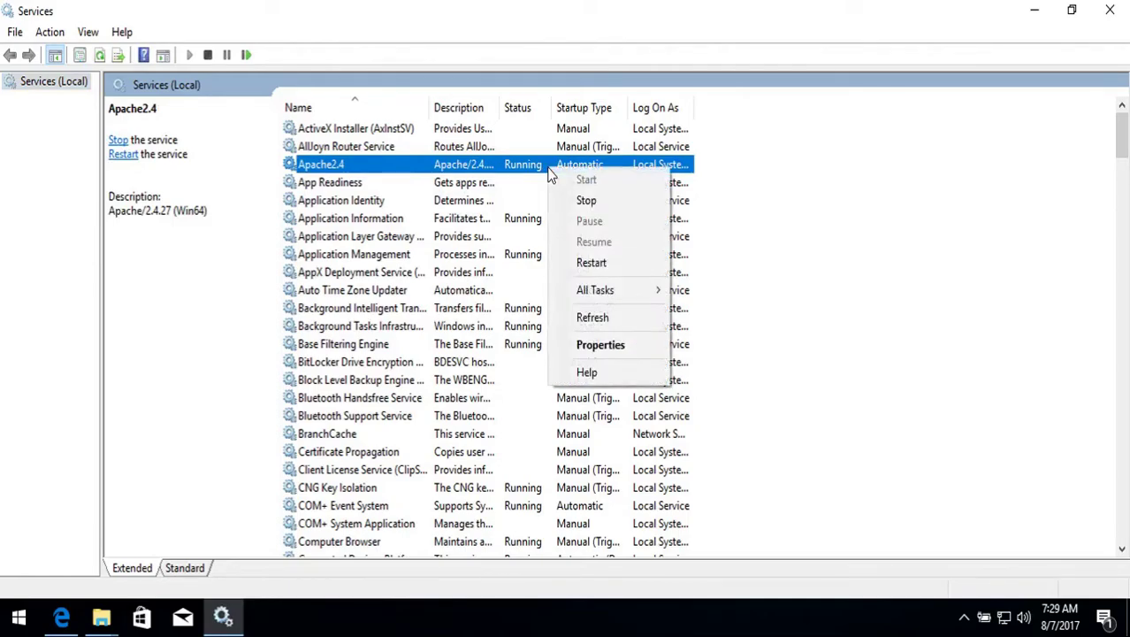
click(591, 263)
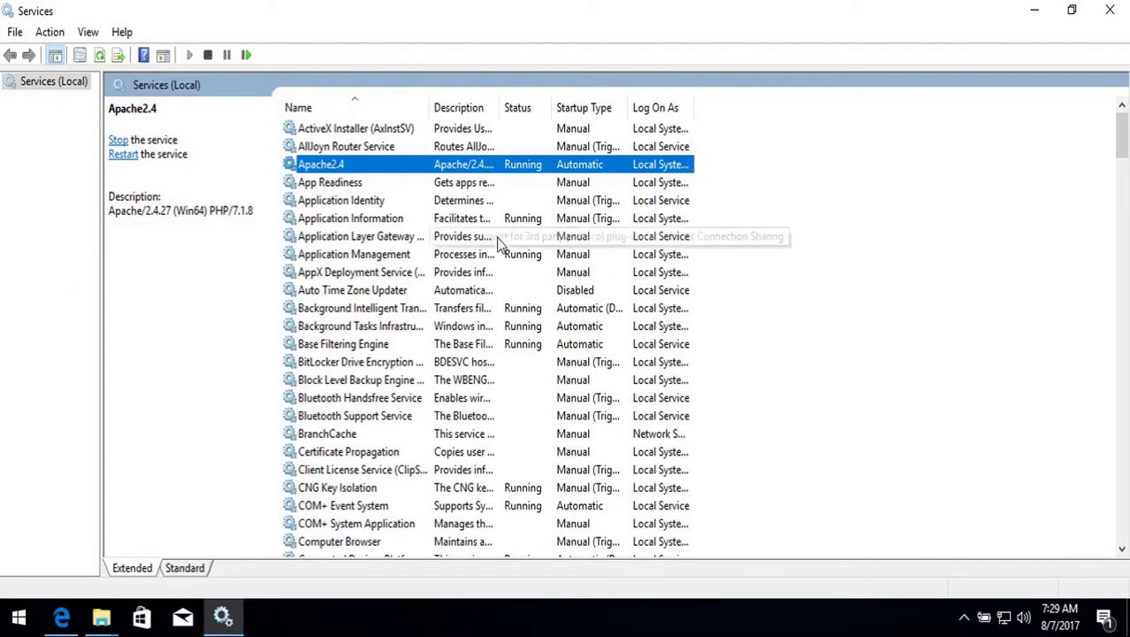
Switch to the Apache24 conf window in File Explorer and go to the folder C:\Apache24\htdocs
click(104, 619)
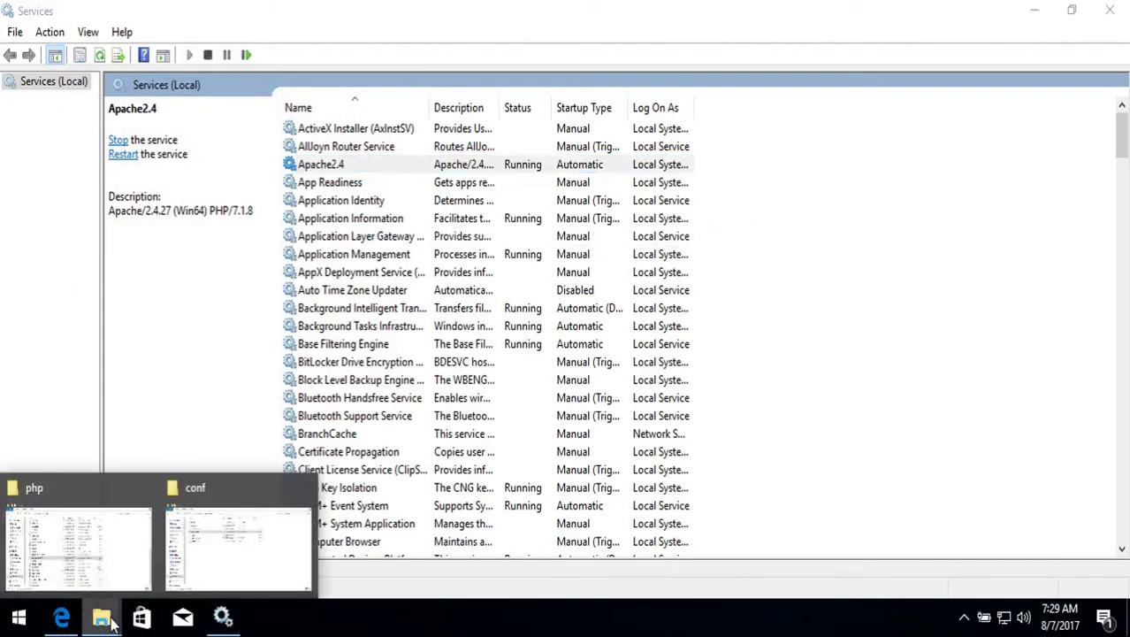
click(222, 548)
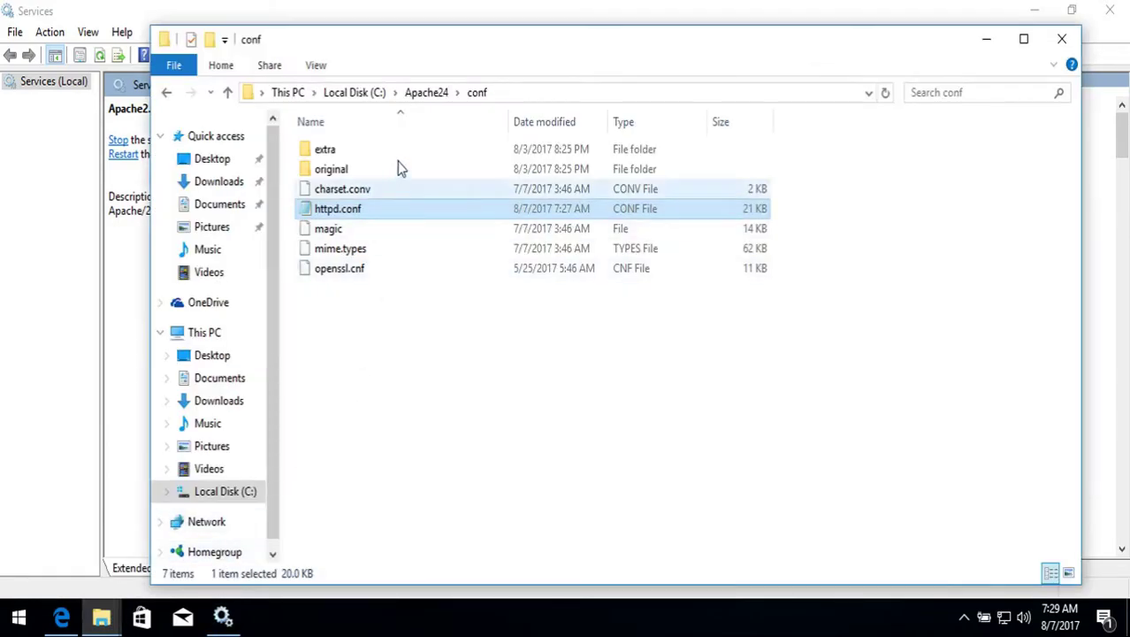
click(427, 93)
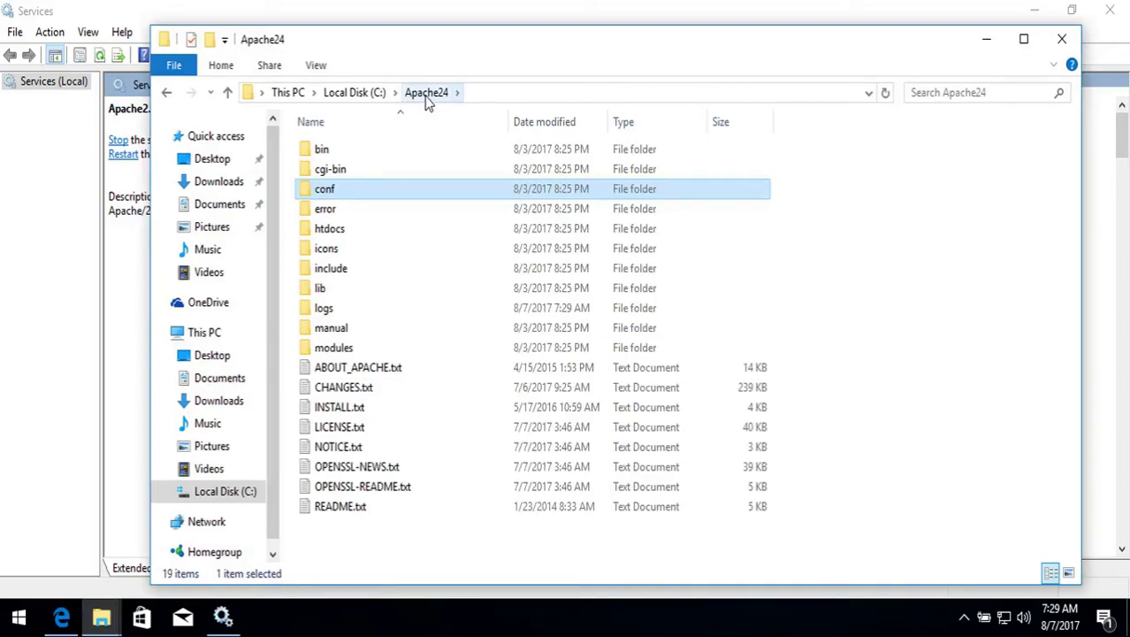
click(336, 237)
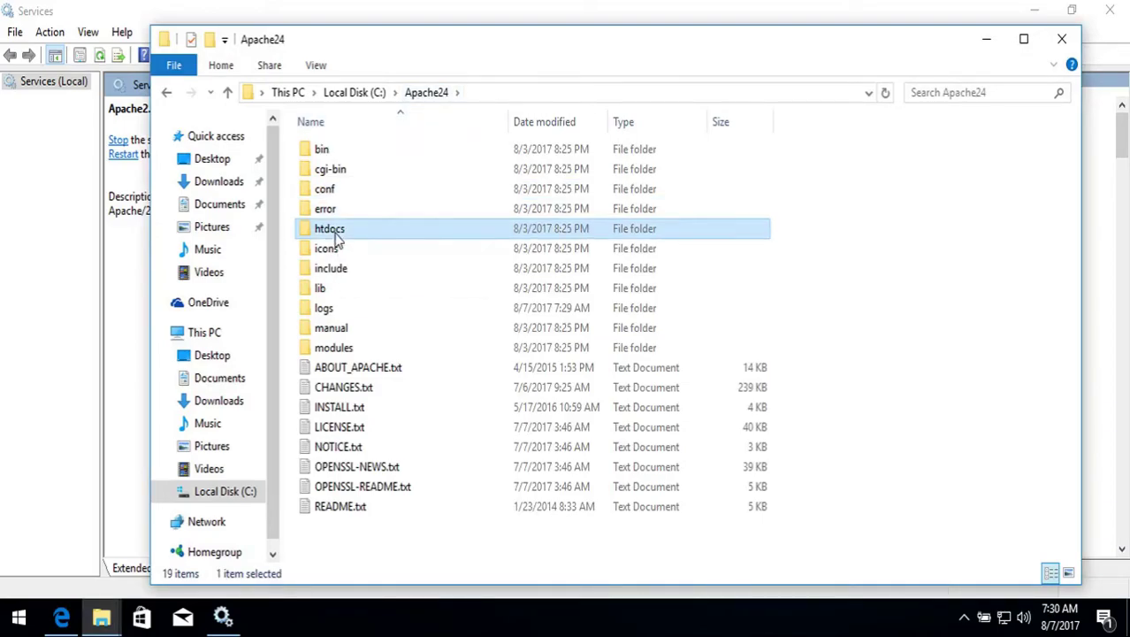
double_click(336, 237)
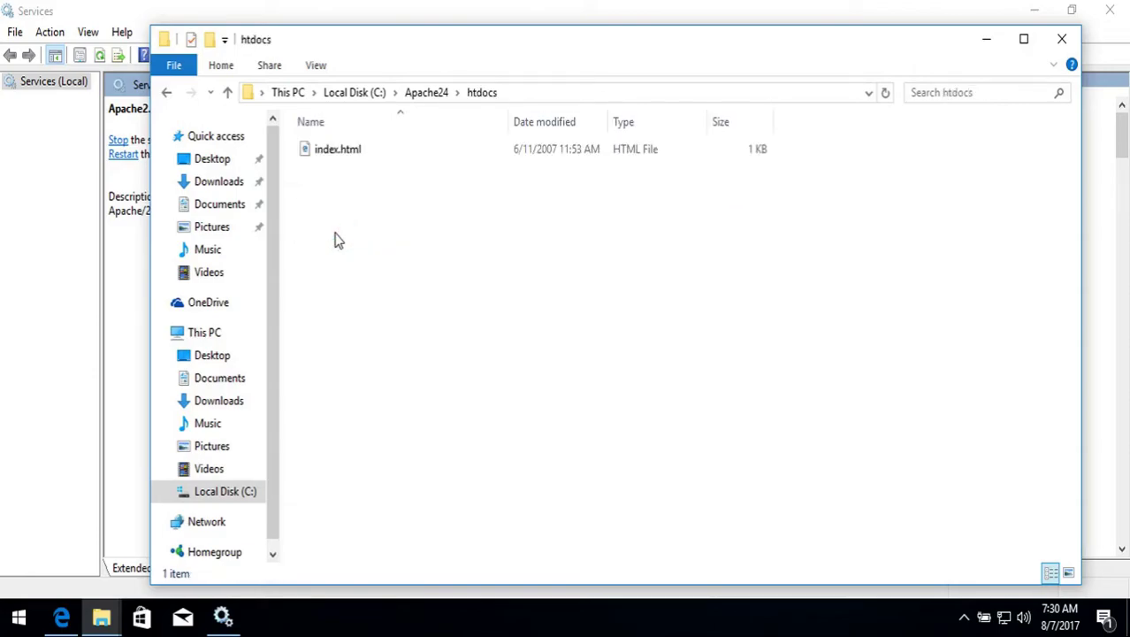
Create a new text document in htdocs and name it info.php, accepting the file extension change
right_click(335, 234)
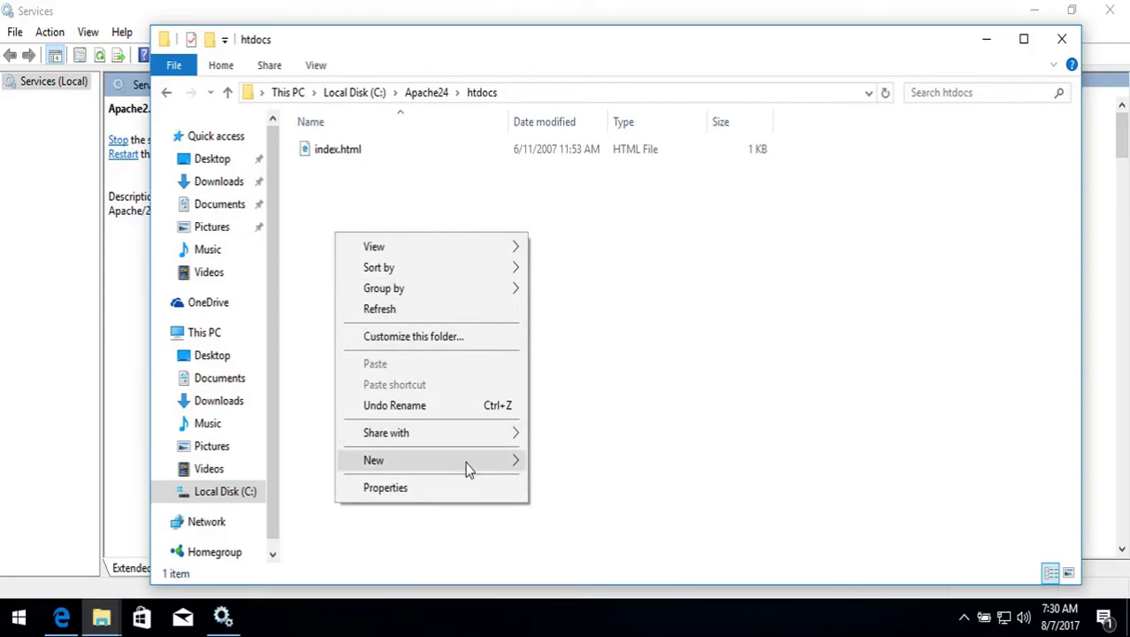
mouse_move(466, 466)
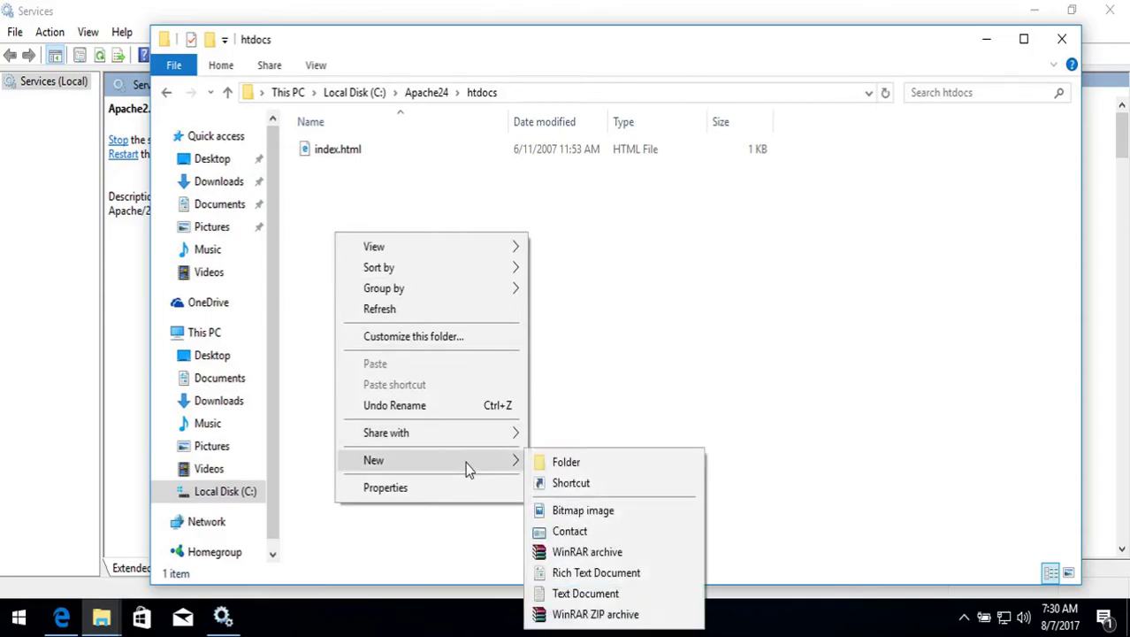
click(584, 596)
key(ctrl+a)
text(inf)
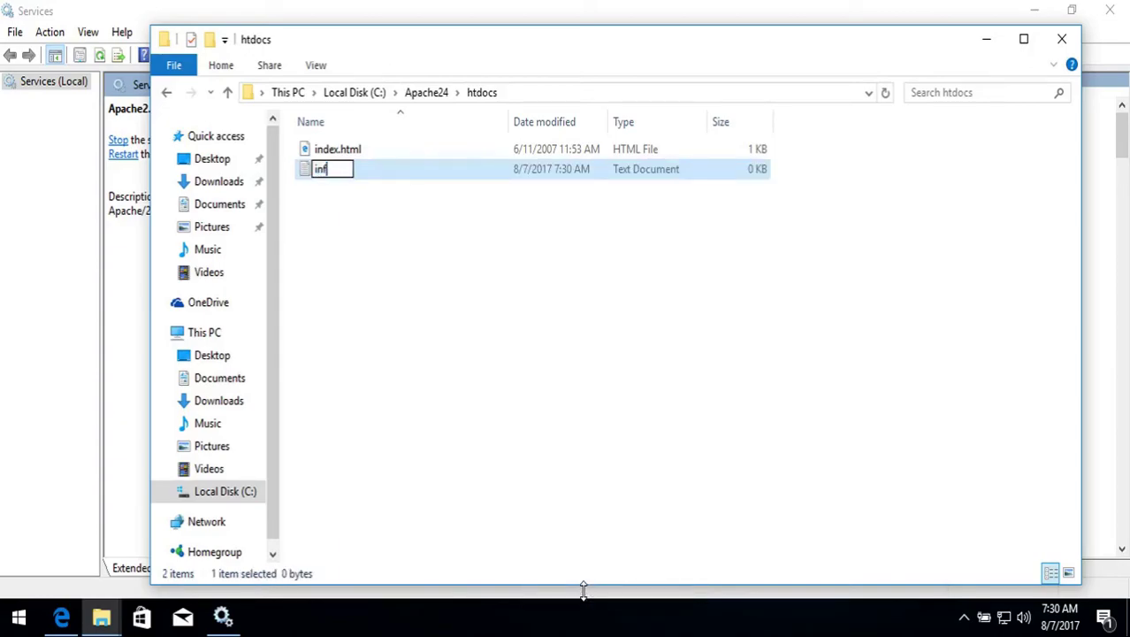
text(o.php)
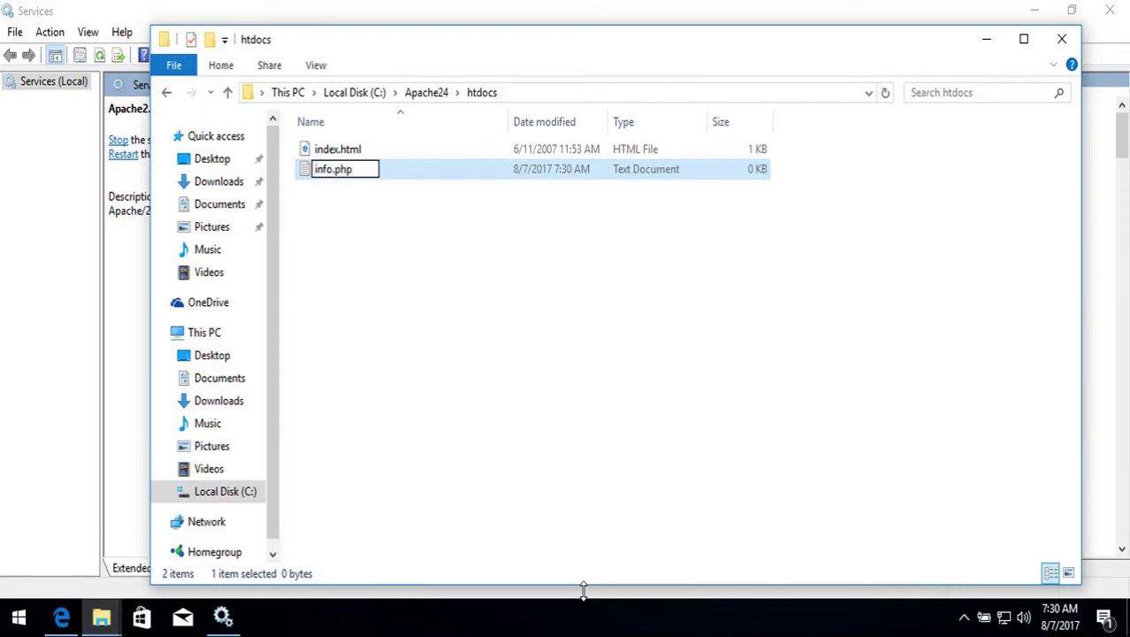
key(Return)
key(Return)
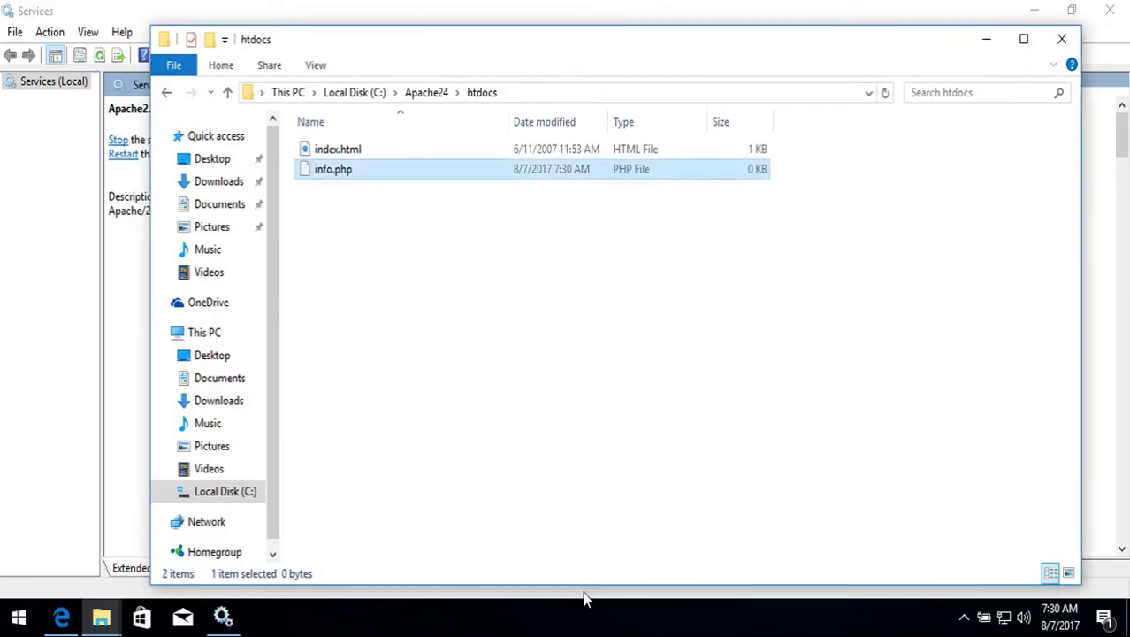
Open info.php with Notepad, keeping Notepad as the app always used for .php files
right_click(429, 174)
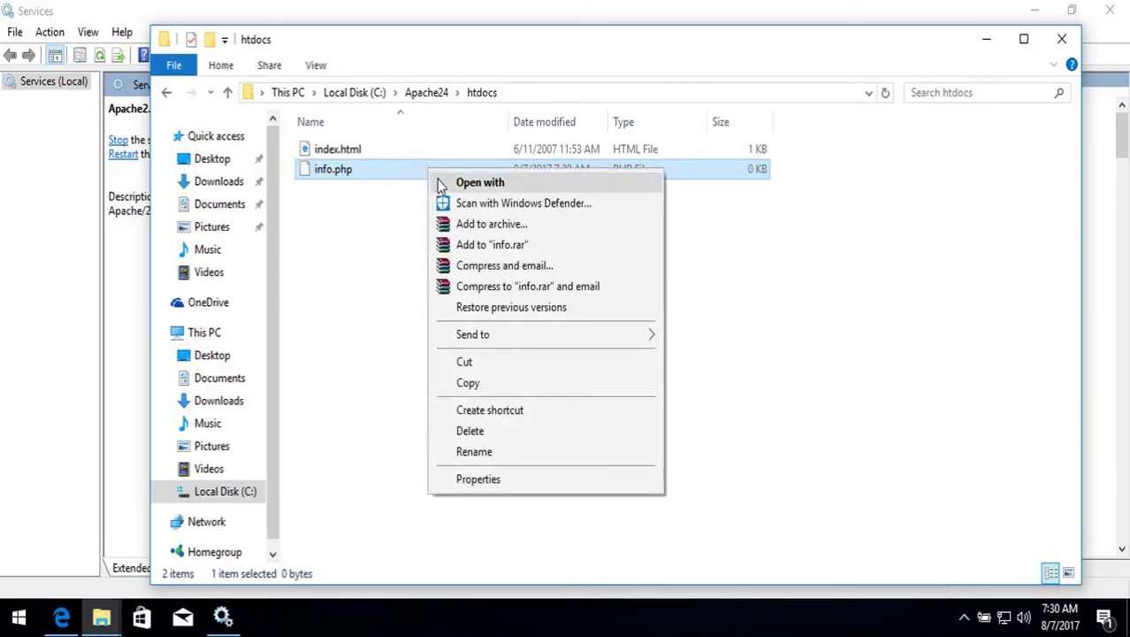
click(441, 181)
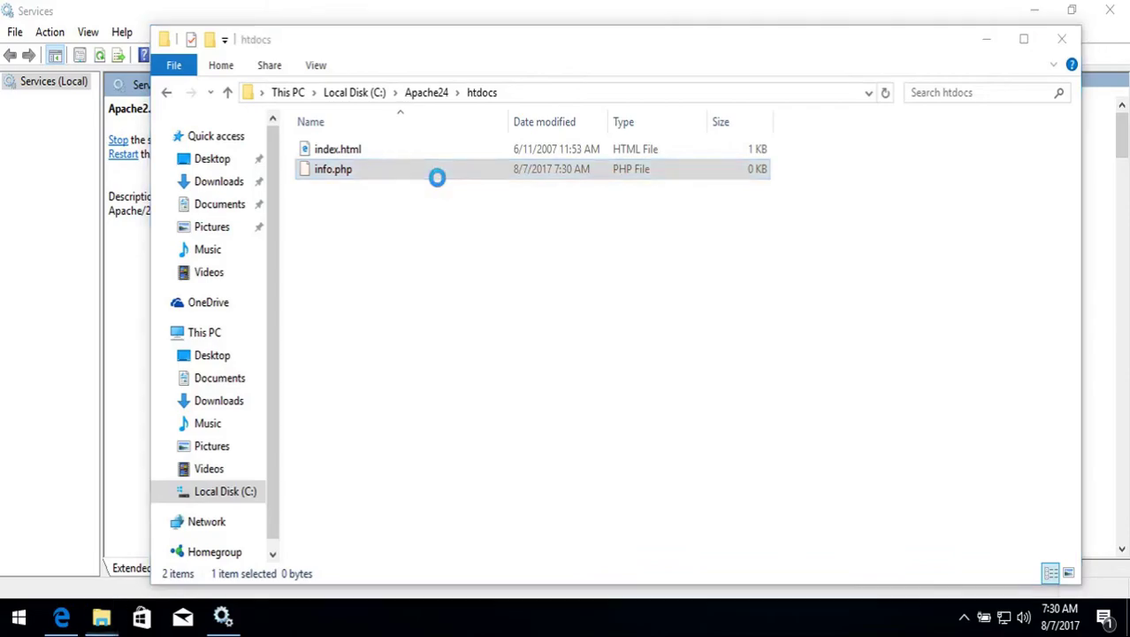
click(469, 284)
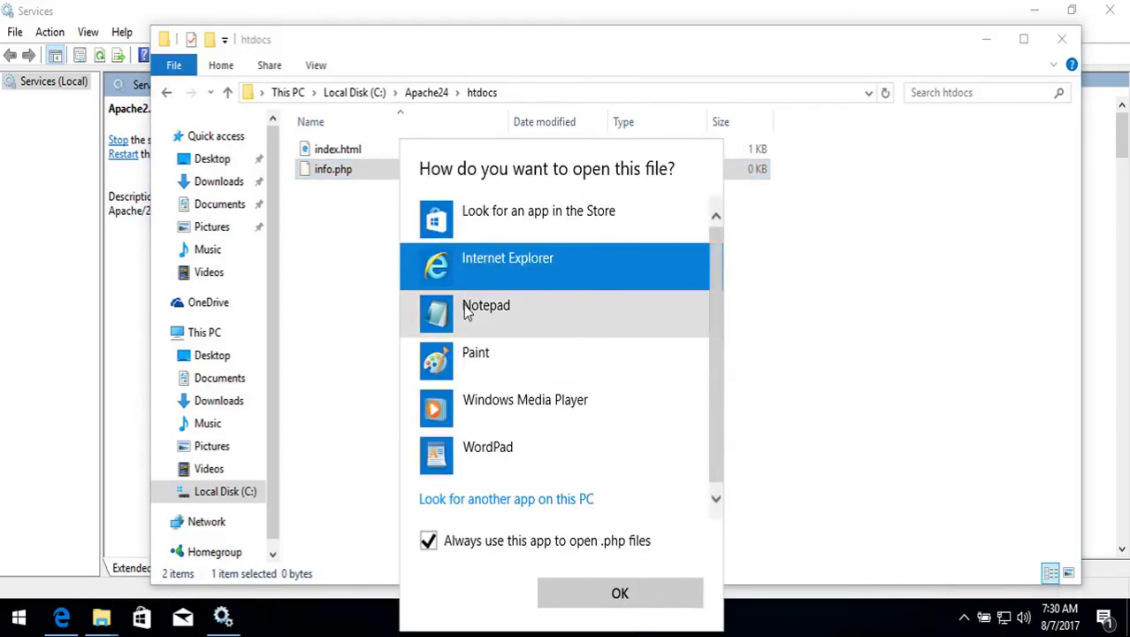
click(467, 311)
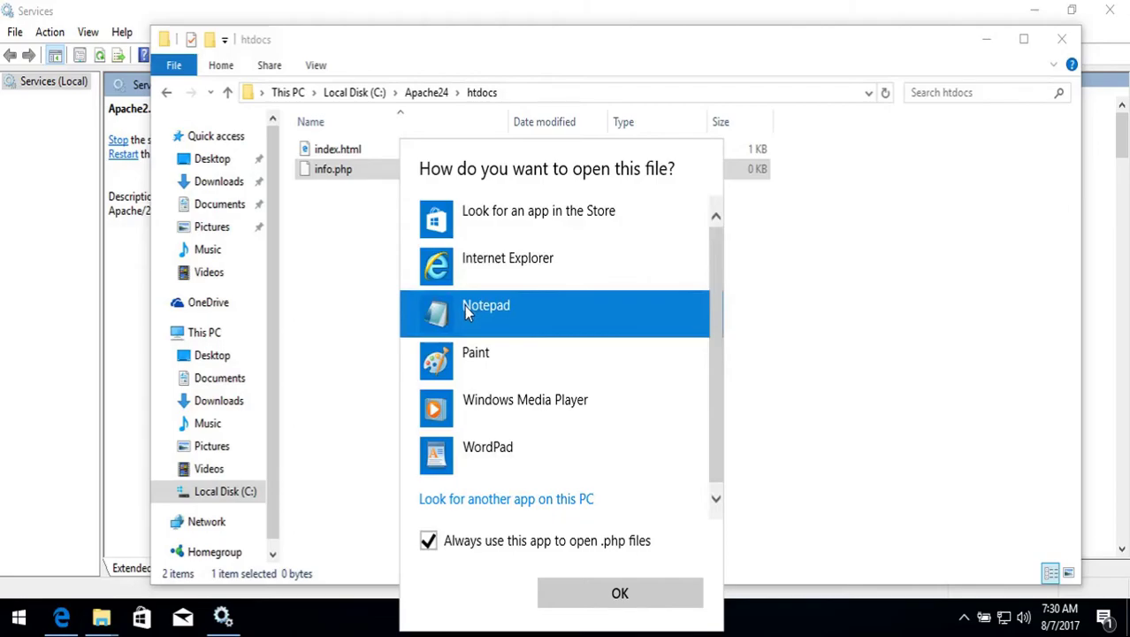
click(566, 596)
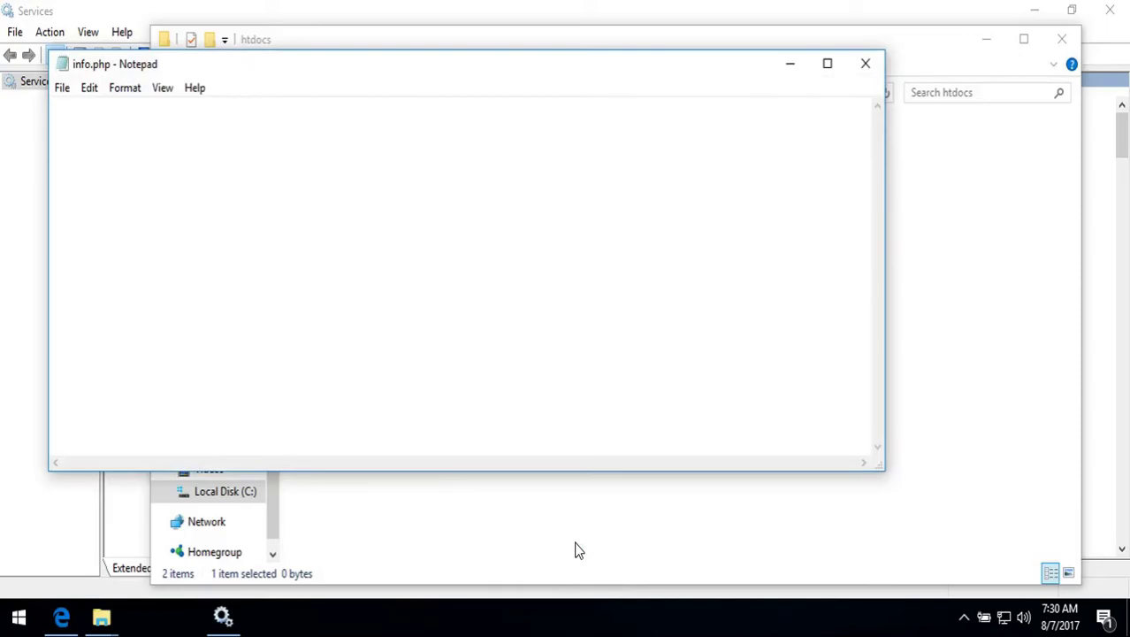
Write <?php followed by phpinfo(); on a second line in info.php, save the file and close it
text(<?php )
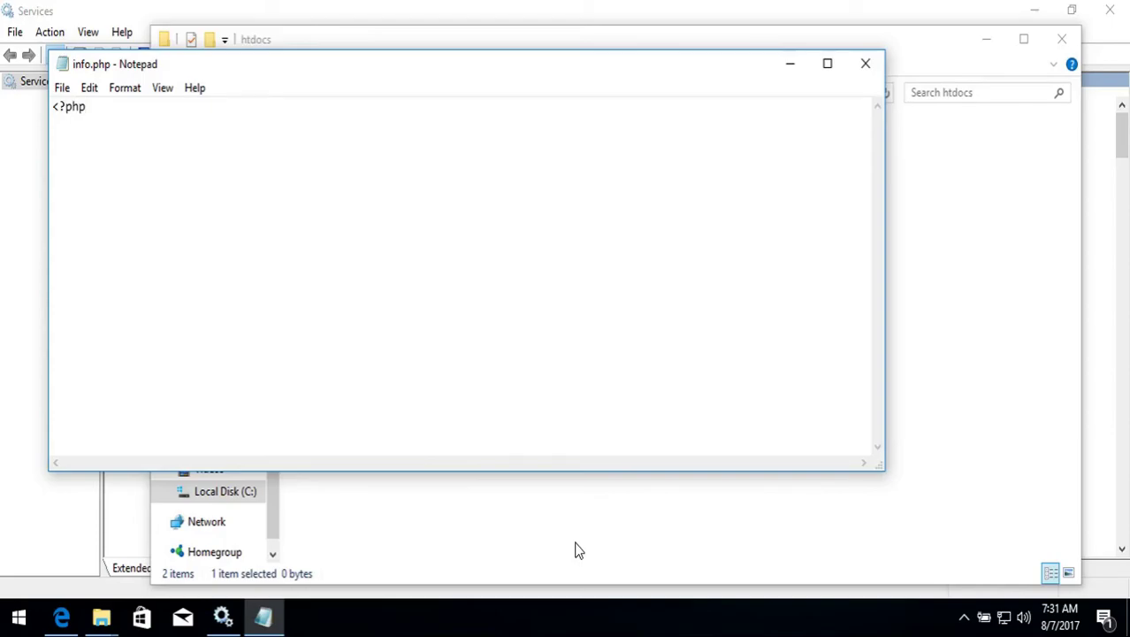
text(phpinfo();)
drag(52, 125, 116, 124)
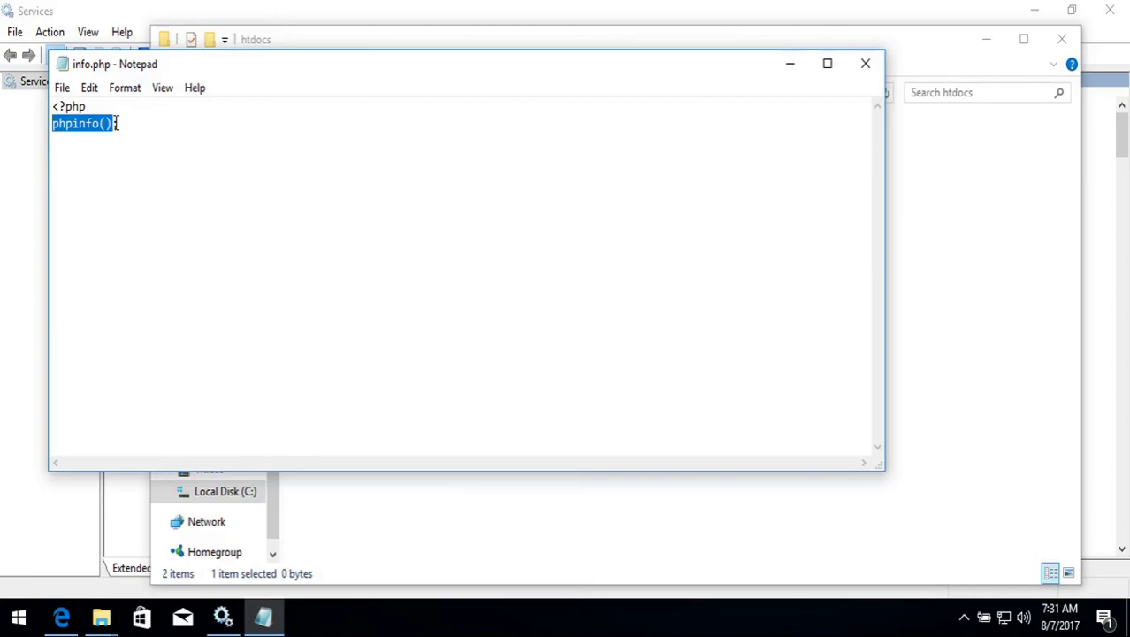
click(70, 90)
click(91, 150)
click(865, 68)
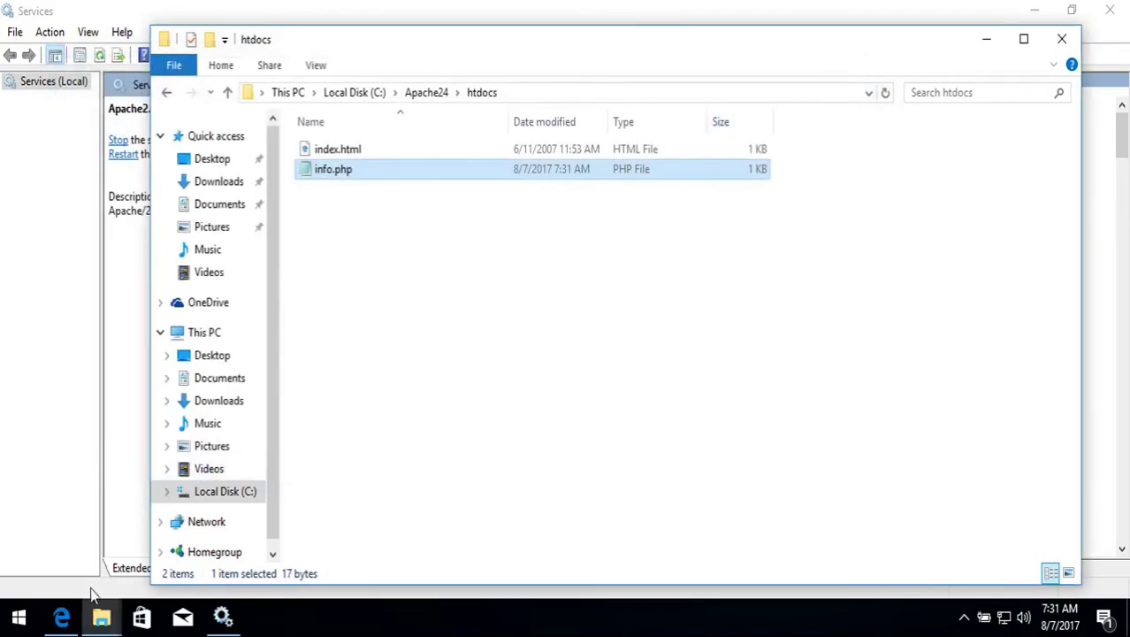
Close the htdocs folder and Services windows, and load localhost/info.php in the Edge browser
click(1053, 39)
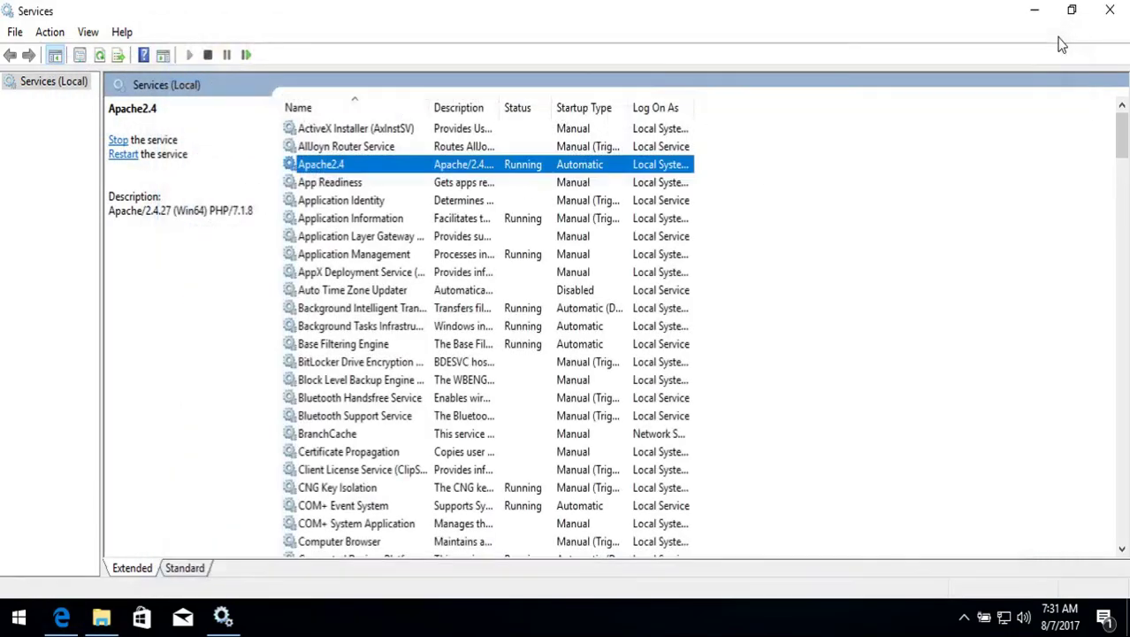
click(1110, 18)
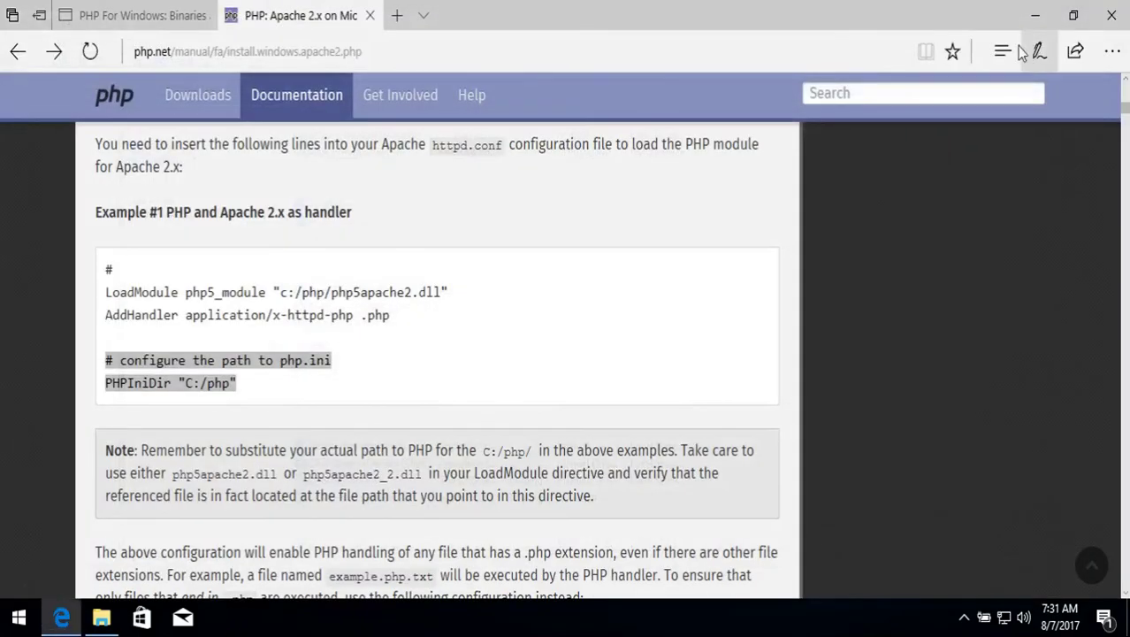
click(379, 46)
text(localhost)
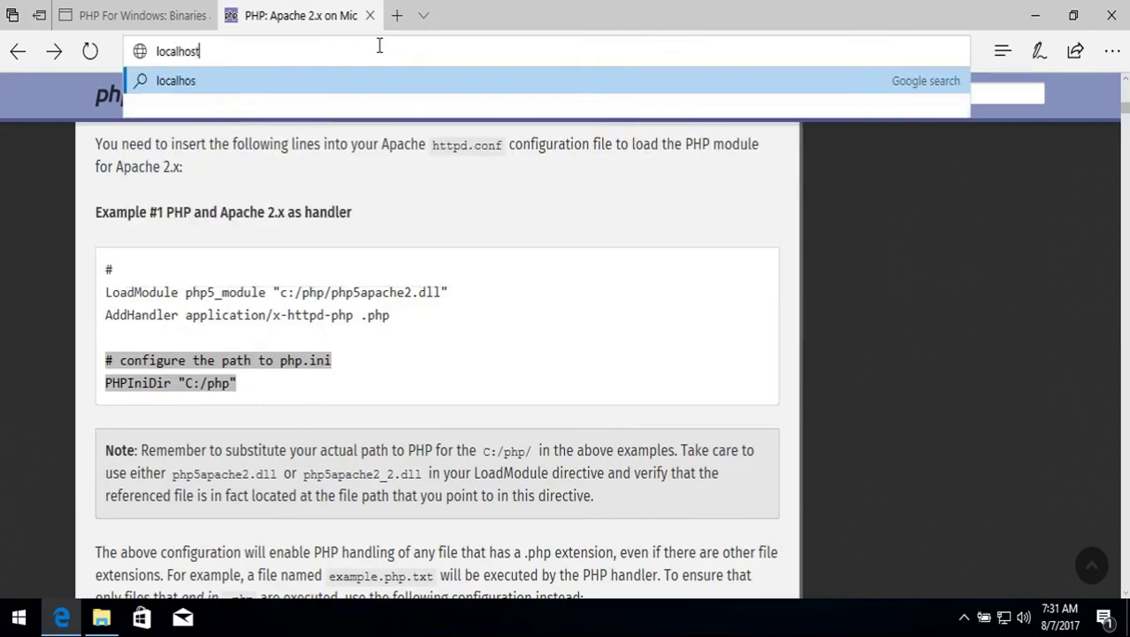
text(/info.php)
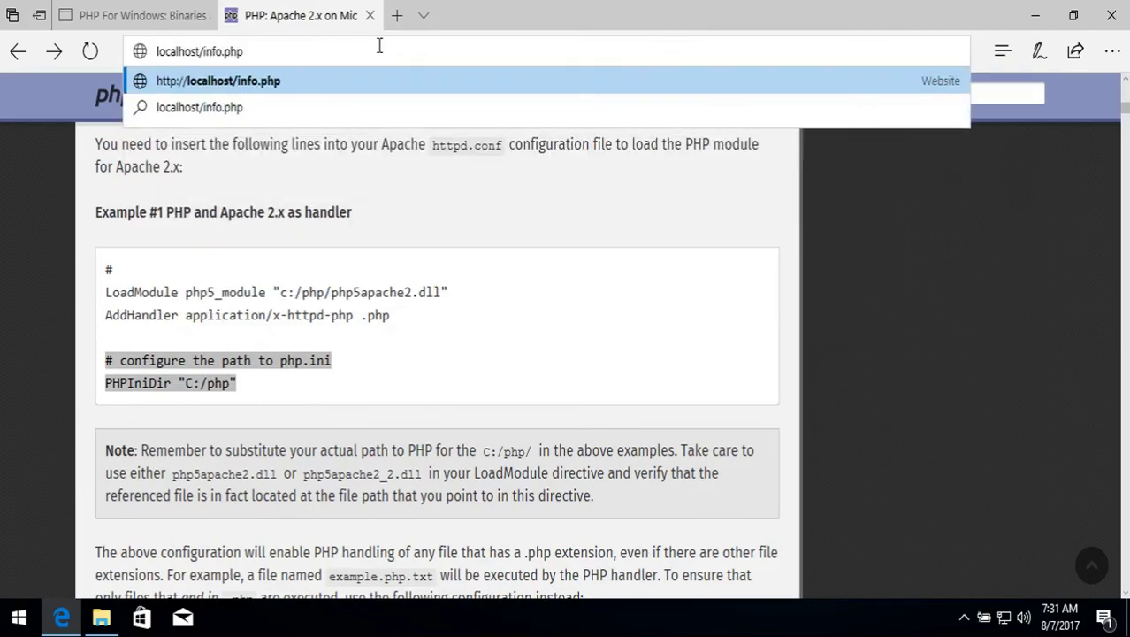
key(Return)
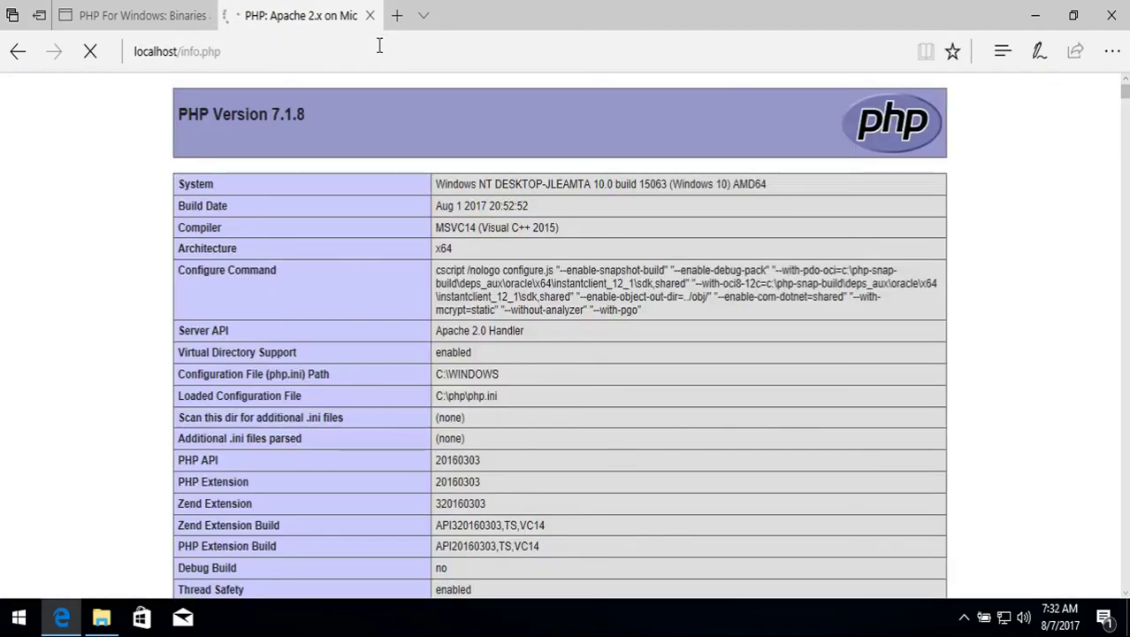